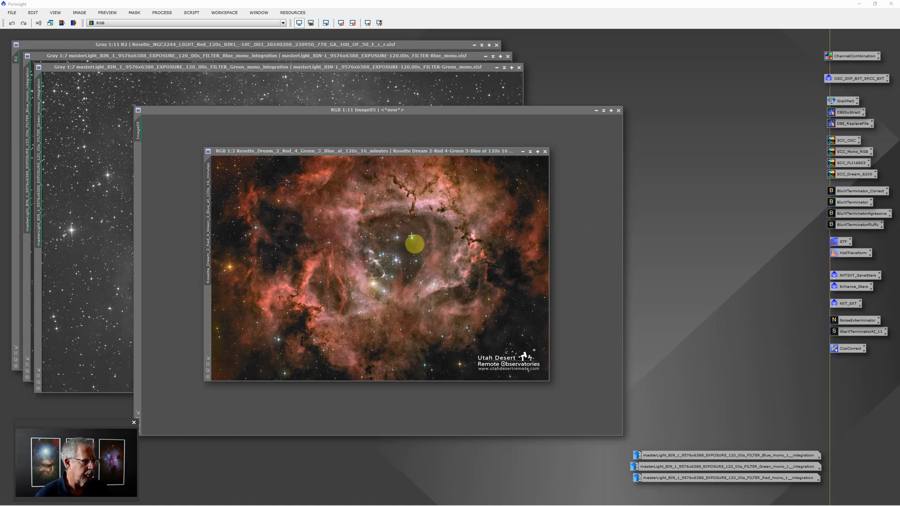
Step: Examine the central star cluster of the finished Rosette Dream image up close, and close that image
click(393, 253)
scroll(393, 253, up, 2)
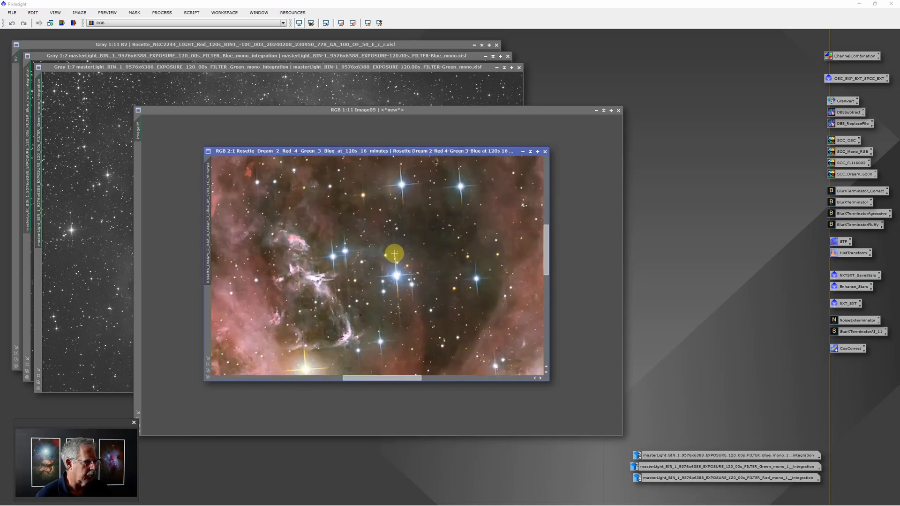
scroll(385, 237, down, 3)
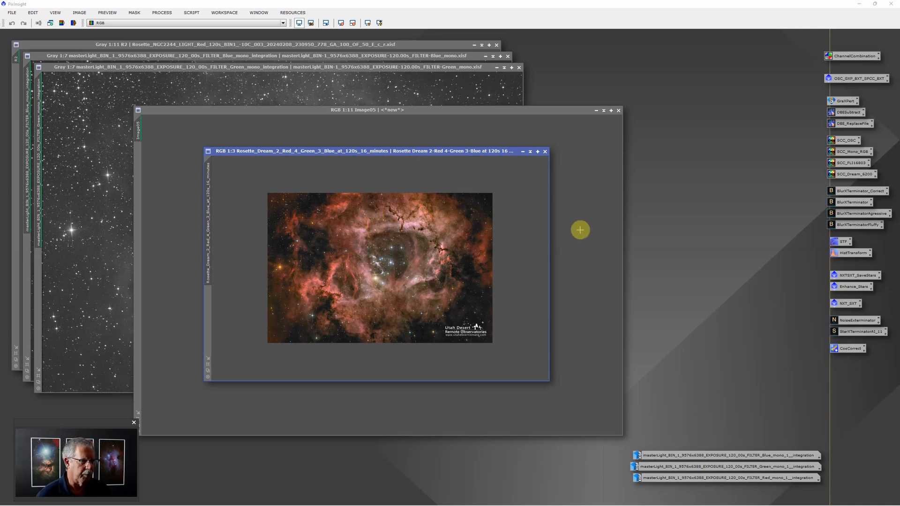
click(544, 151)
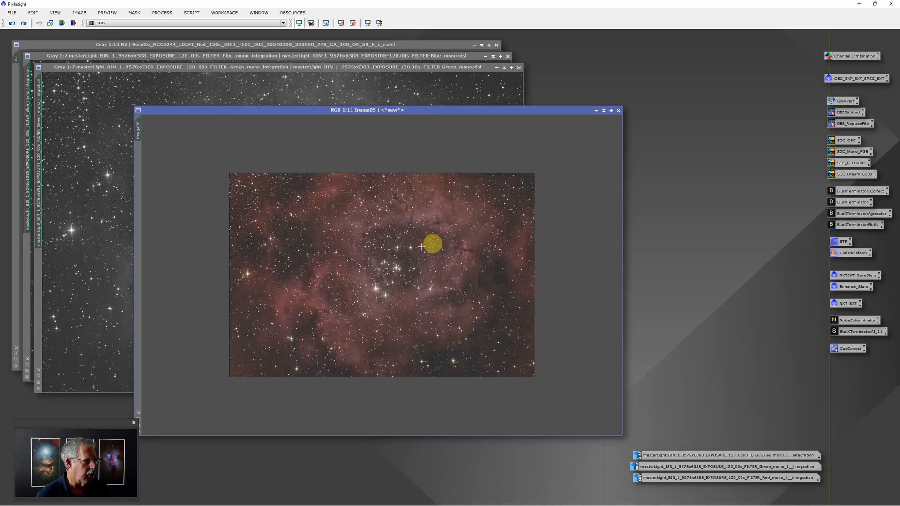
Step: Minimize Image05 and the open Rosette grayscale images, and move their icons lower in the workspace
scroll(411, 248, down, 2)
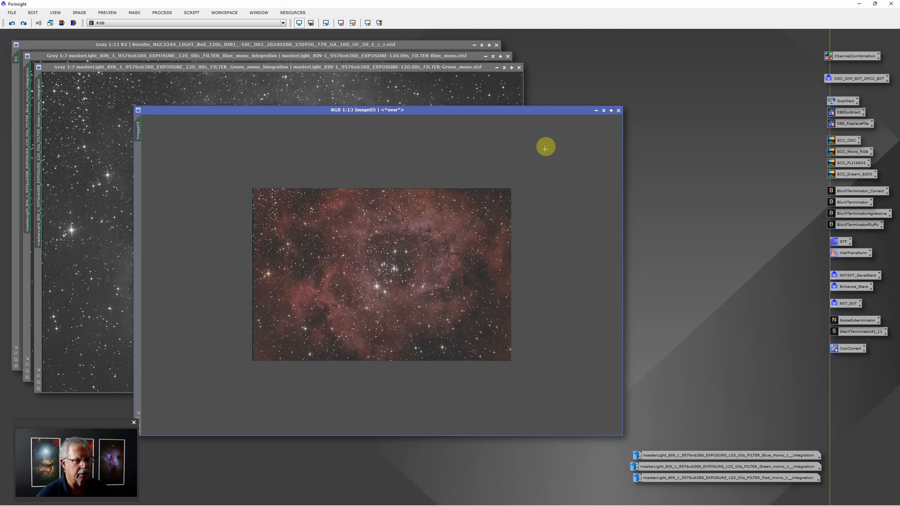
click(596, 110)
click(496, 67)
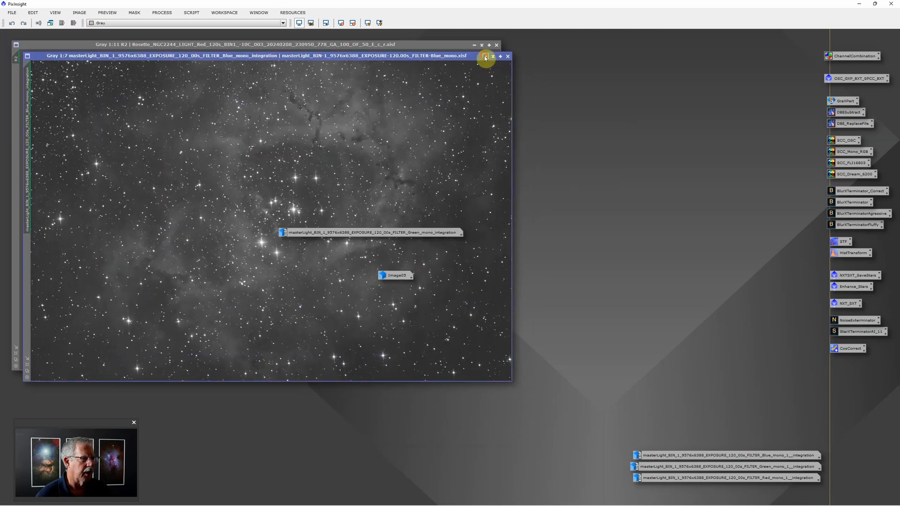
click(485, 55)
click(473, 45)
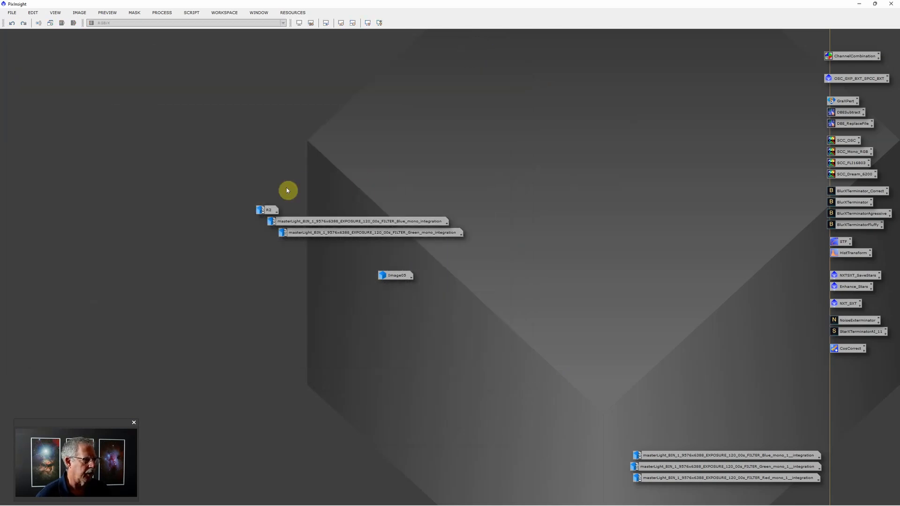
drag(215, 185, 423, 308)
drag(390, 228, 378, 412)
Step: Restore the blue, green and red mono_1 integration masters and auto-stretch the display of the red one
double_click(685, 454)
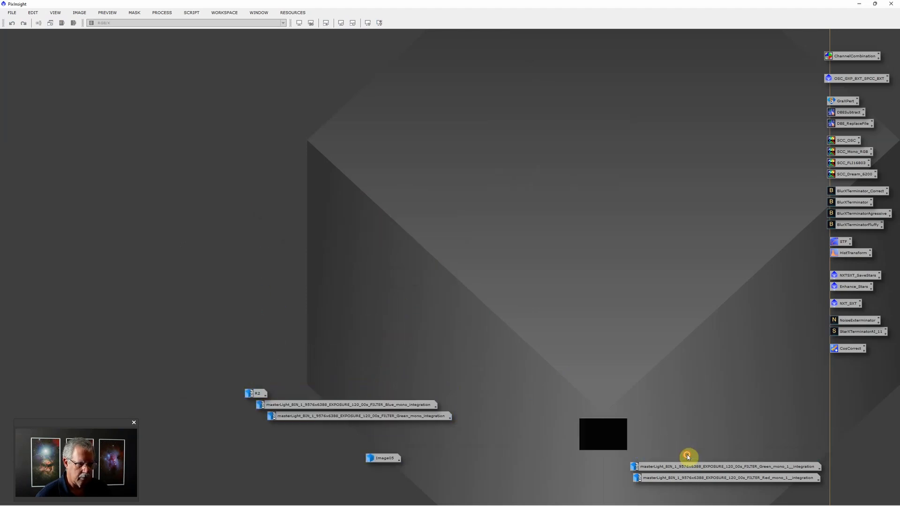
double_click(687, 466)
double_click(691, 478)
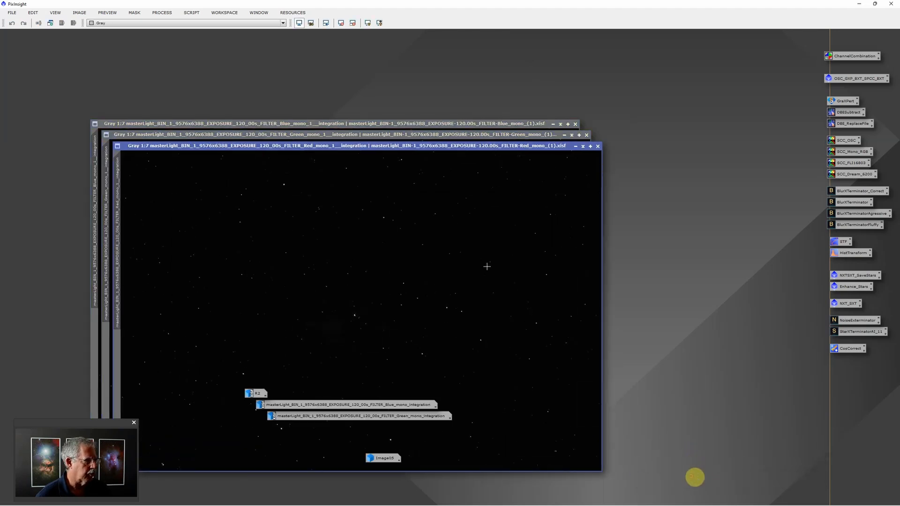
click(368, 22)
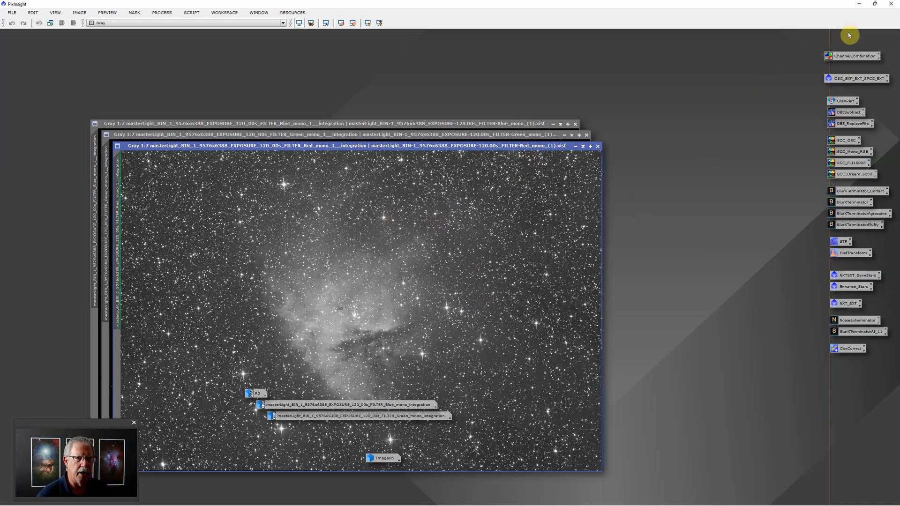
Step: Combine the red, green and blue mono_1 masters into a new RGB image with ChannelCombination, and close the process
double_click(852, 57)
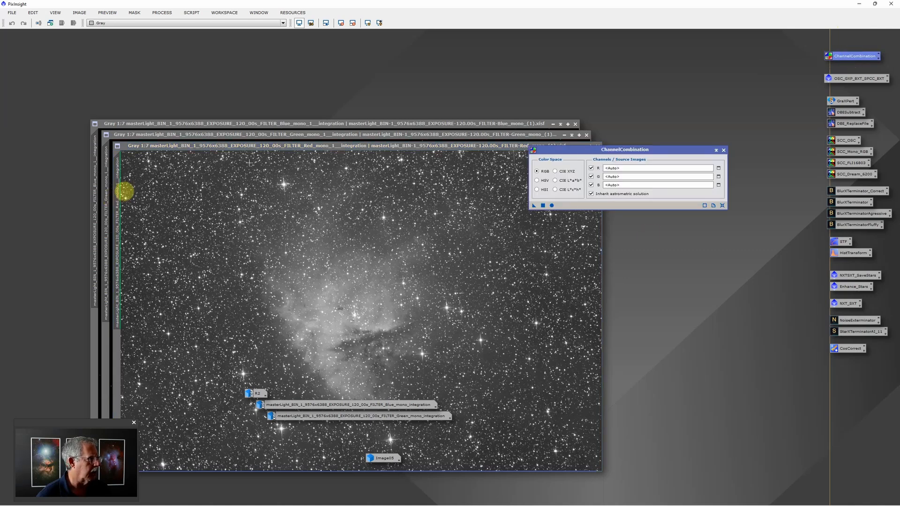
drag(104, 204, 632, 170)
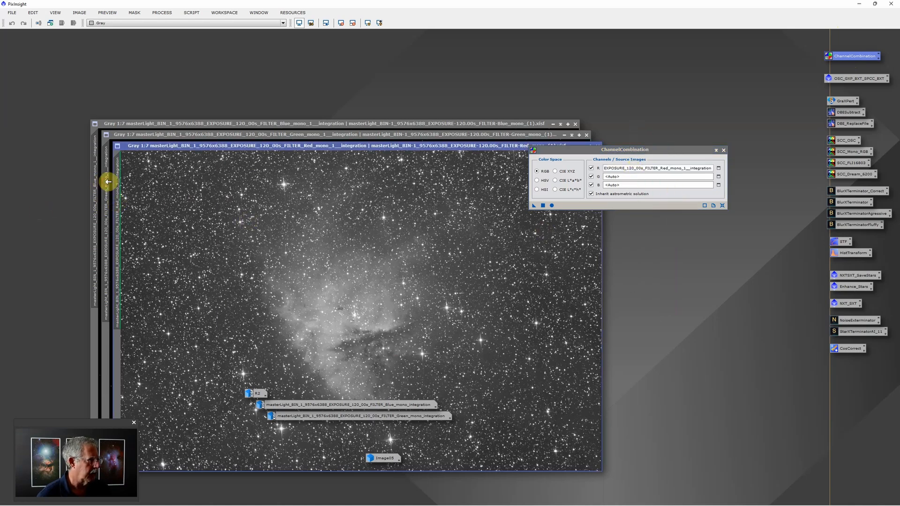
drag(108, 181, 622, 177)
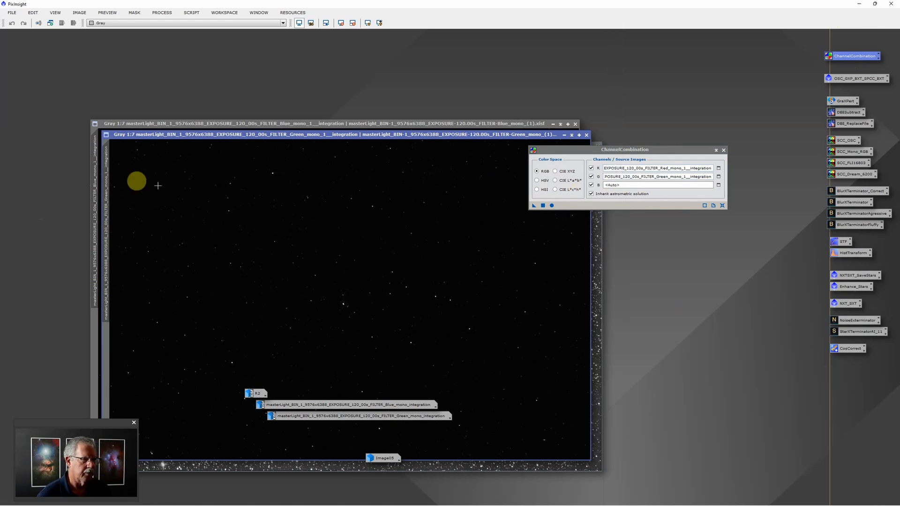
drag(96, 162, 623, 187)
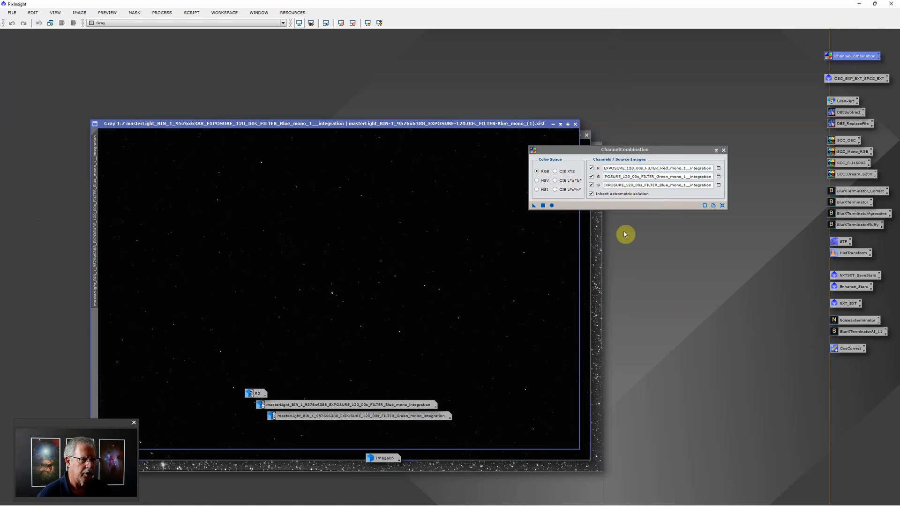
click(551, 205)
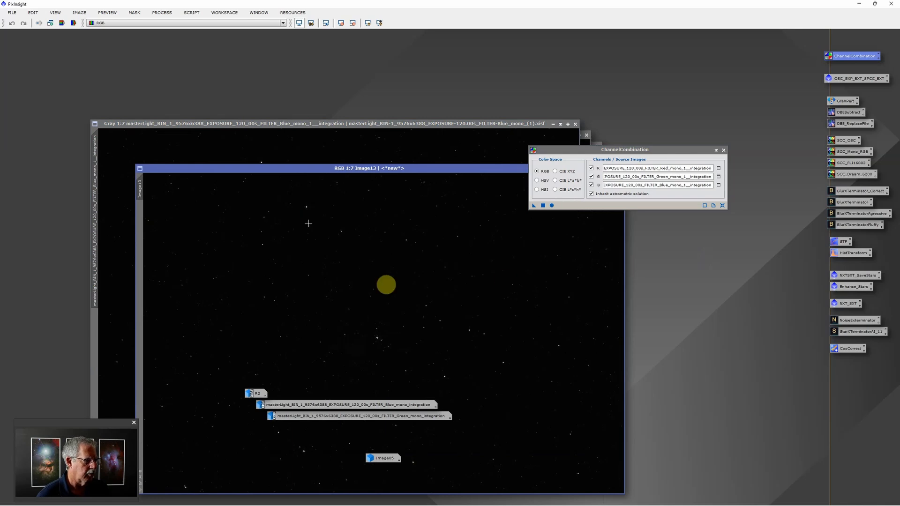
click(724, 150)
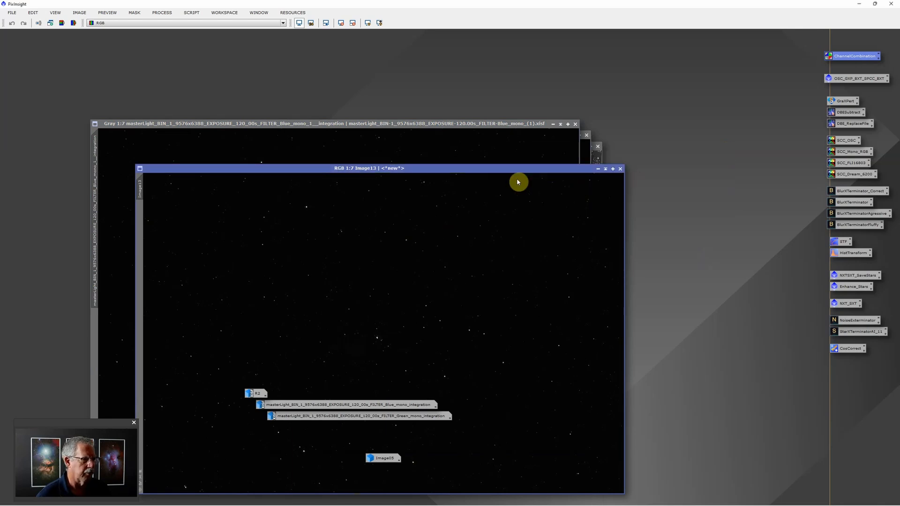
Step: Minimize the mono_1 channel masters and move the combined RGB image higher in the workspace
click(552, 124)
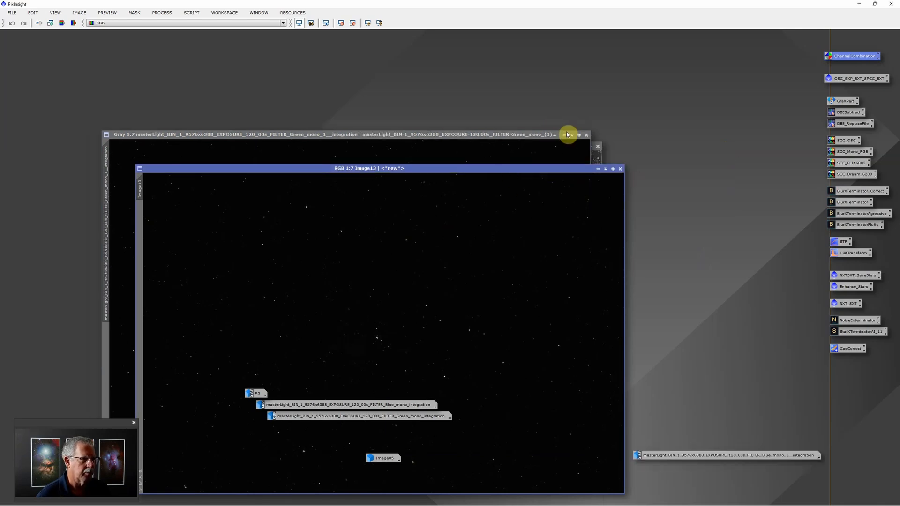
click(564, 135)
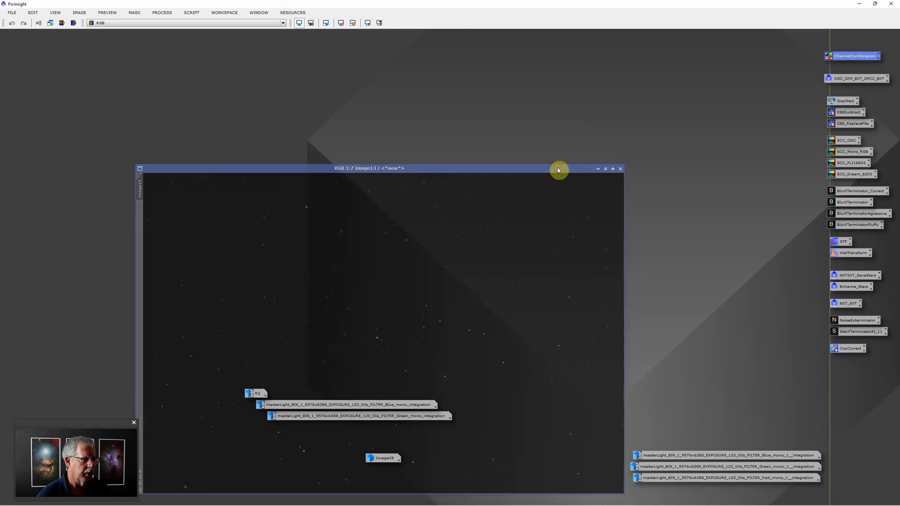
drag(557, 168, 552, 72)
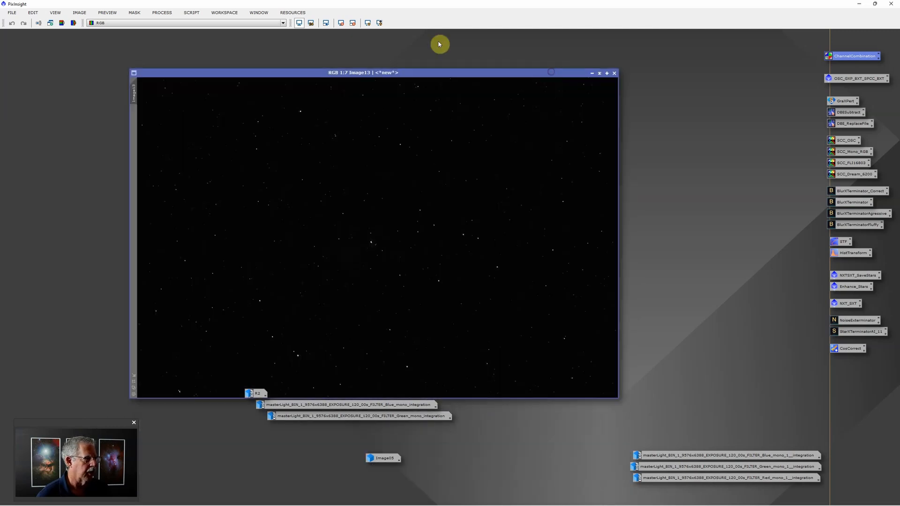
Step: Auto-stretch the display of the combined RGB image and apply the saved GraXpert process to it
click(368, 23)
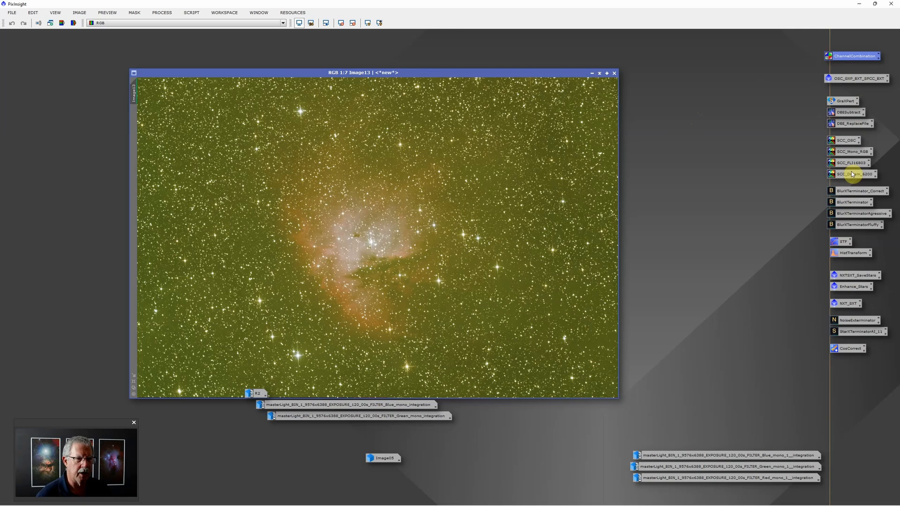
click(845, 102)
drag(849, 101, 468, 209)
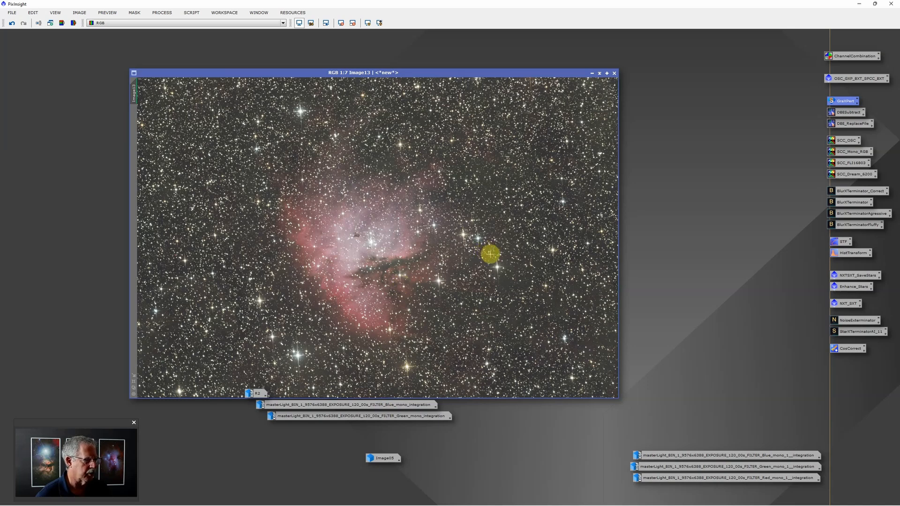
Step: Apply the saved BlurXTerminator_Correct process to the RGB image, and undo and redo it to compare the stars
scroll(491, 255, up, 5)
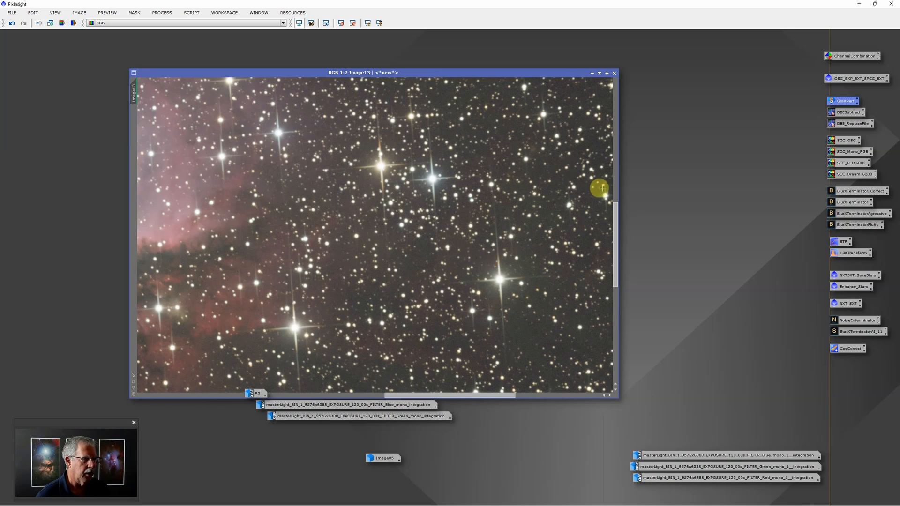
click(854, 192)
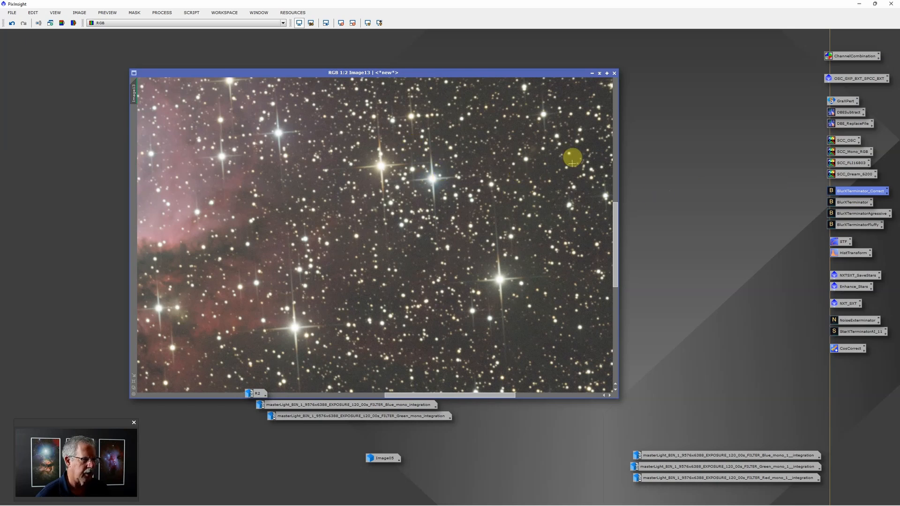
drag(858, 192, 507, 220)
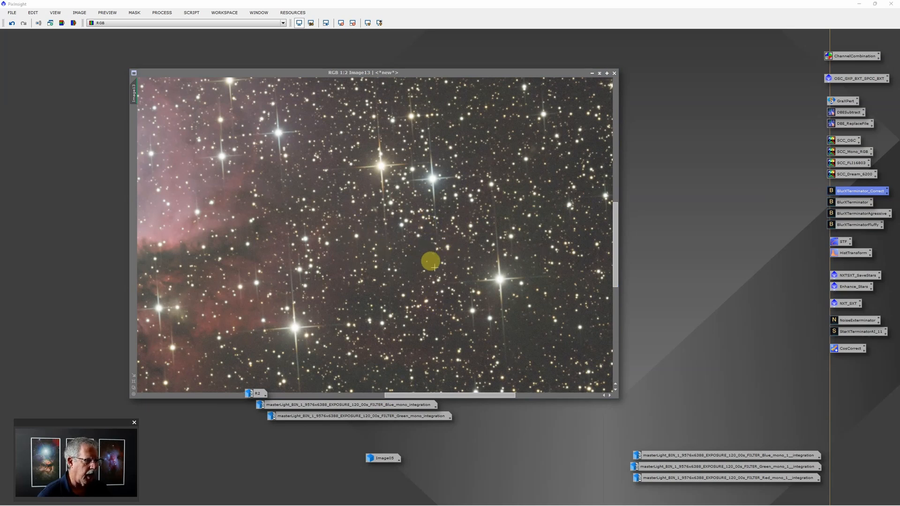
click(12, 24)
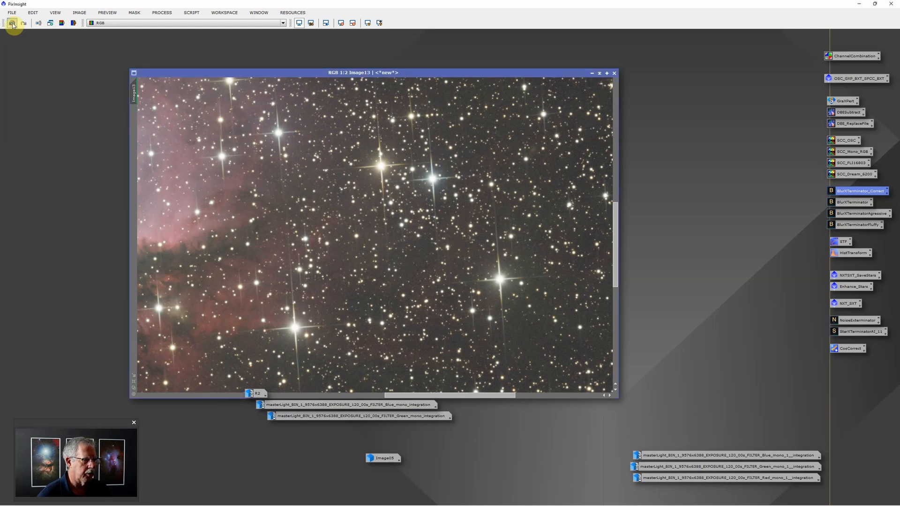
click(22, 23)
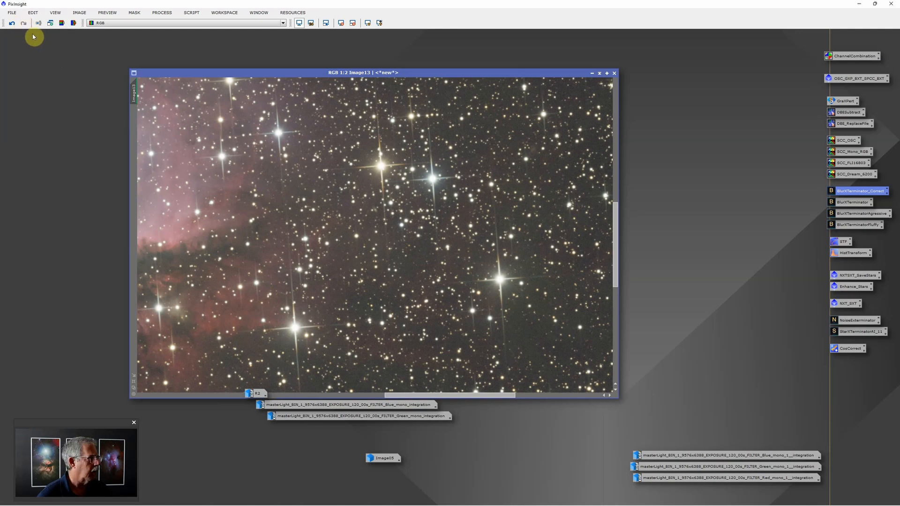
scroll(438, 168, down, 2)
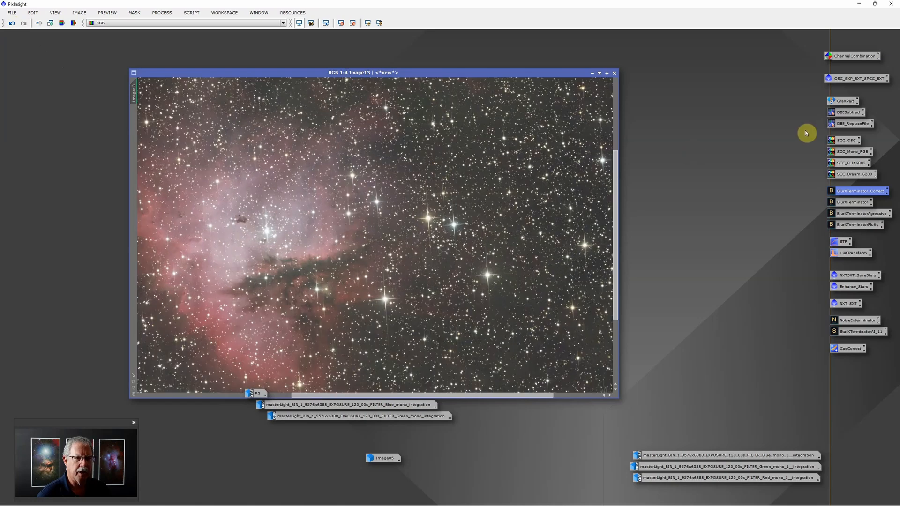
Step: Color-calibrate the RGB image with the saved SCC_Dream_6200 process and recompute its automatic screen stretch
click(860, 174)
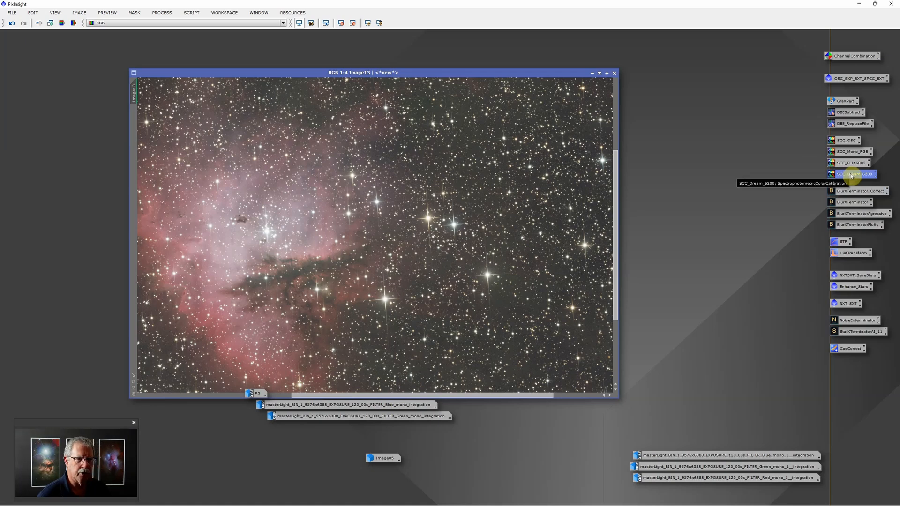
drag(853, 176, 426, 201)
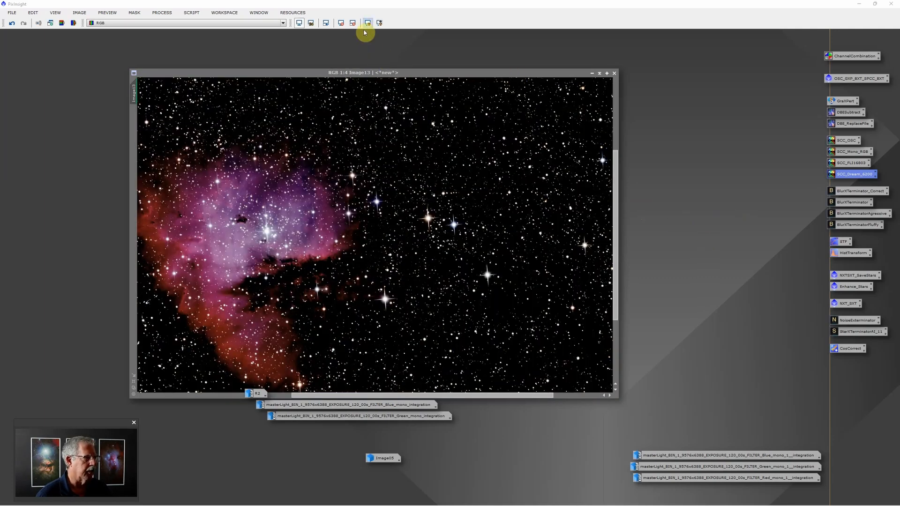
click(367, 22)
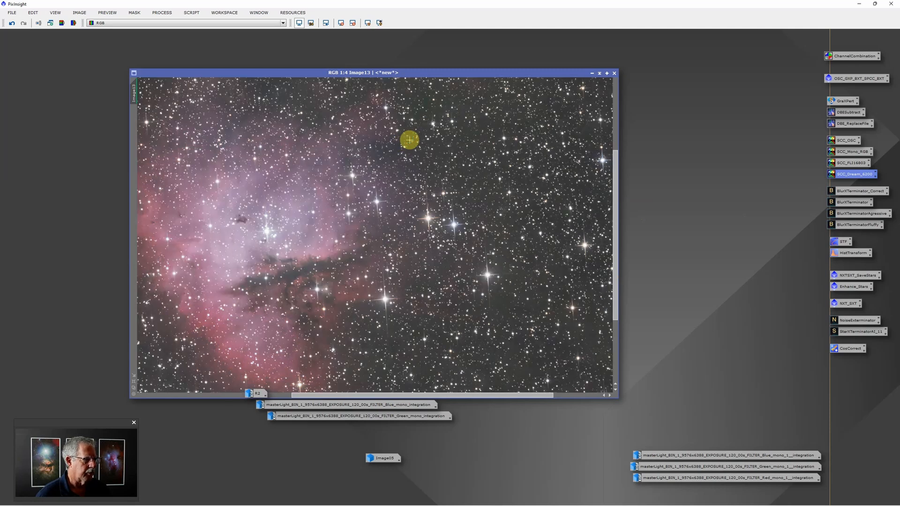
scroll(445, 228, down, 3)
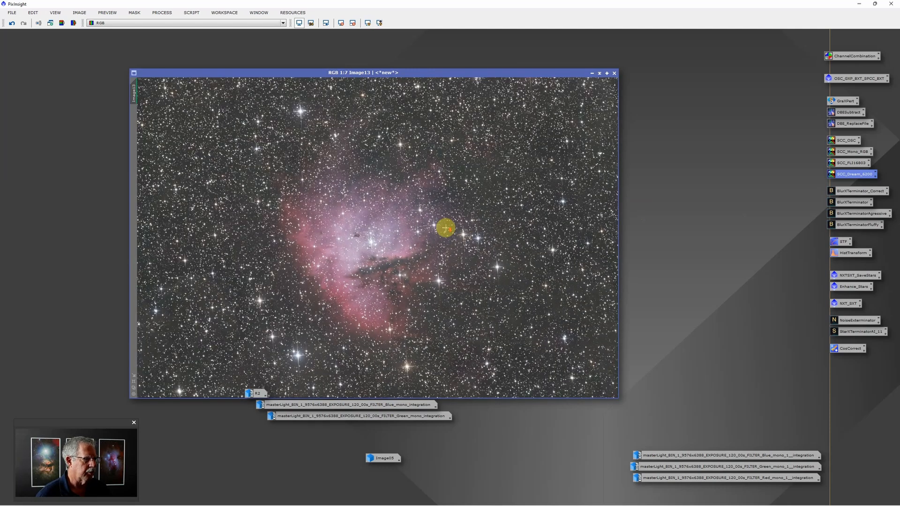
scroll(445, 228, down, 2)
scroll(446, 211, up, 1)
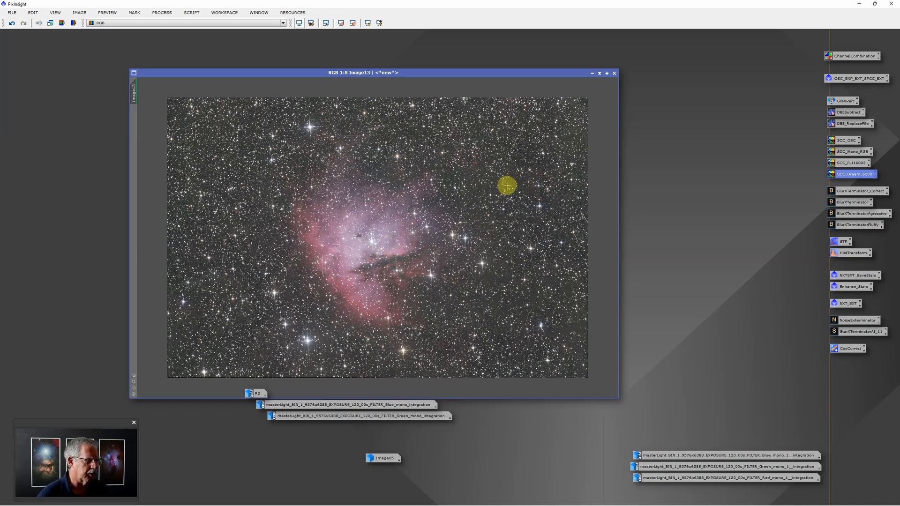
scroll(458, 207, up, 2)
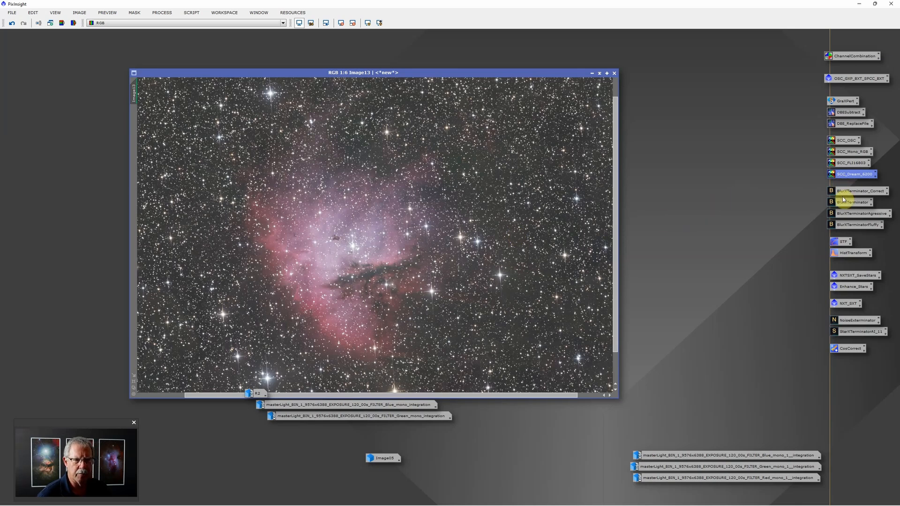
Step: Sharpen the RGB image with the saved BlurXTerminatorAgressive process and recompute its automatic screen stretch
click(863, 215)
double_click(864, 214)
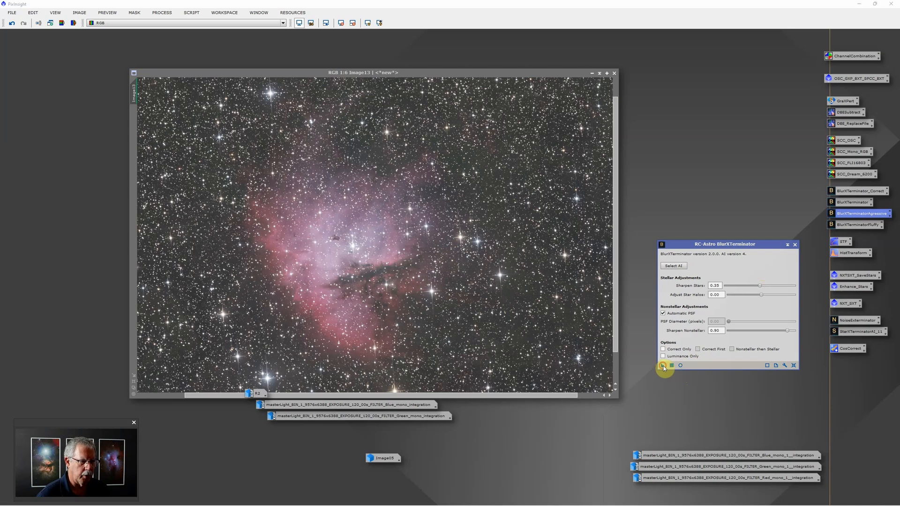
drag(662, 365, 466, 243)
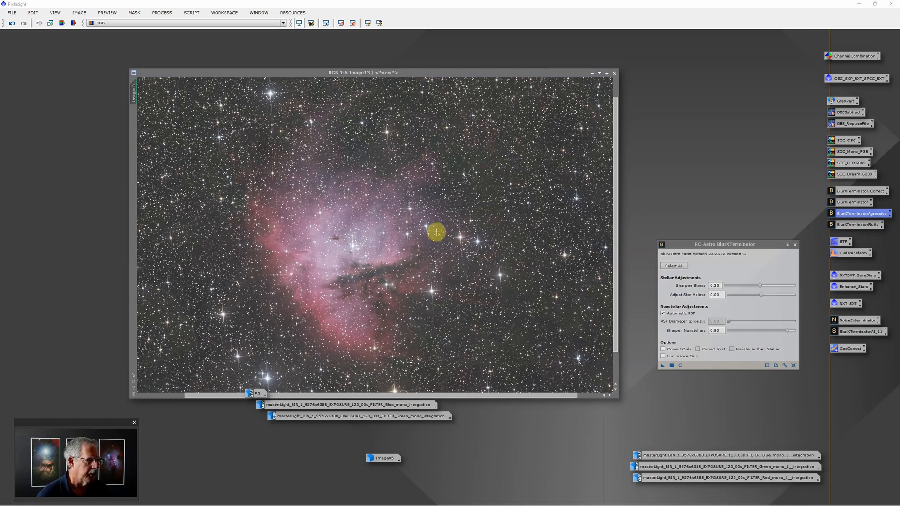
click(367, 23)
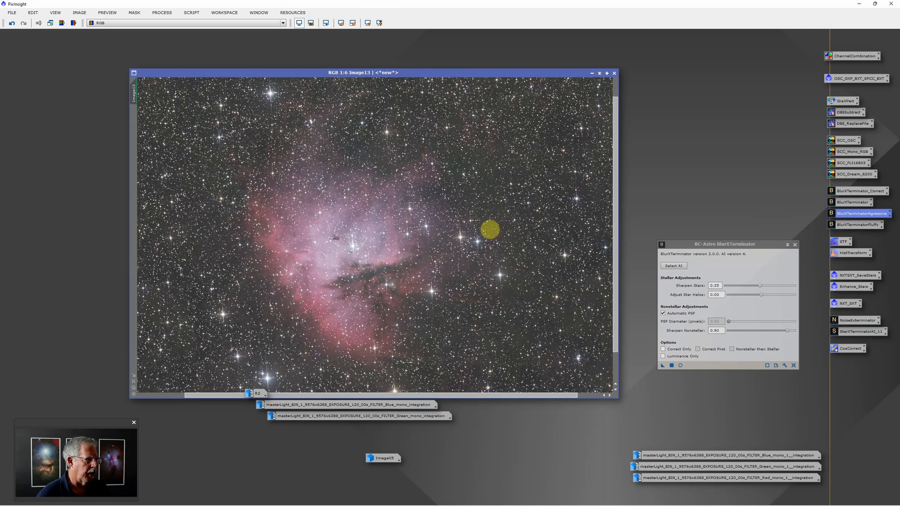
Step: Auto-stretch the RGB image's display with linked channels and darken its background by raising the shadows, with HistogramTransformation open alongside
click(795, 244)
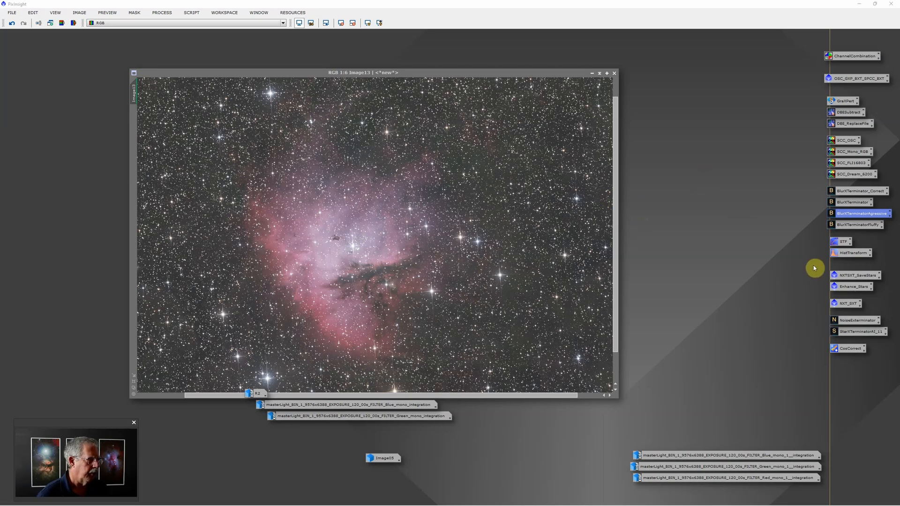
click(478, 214)
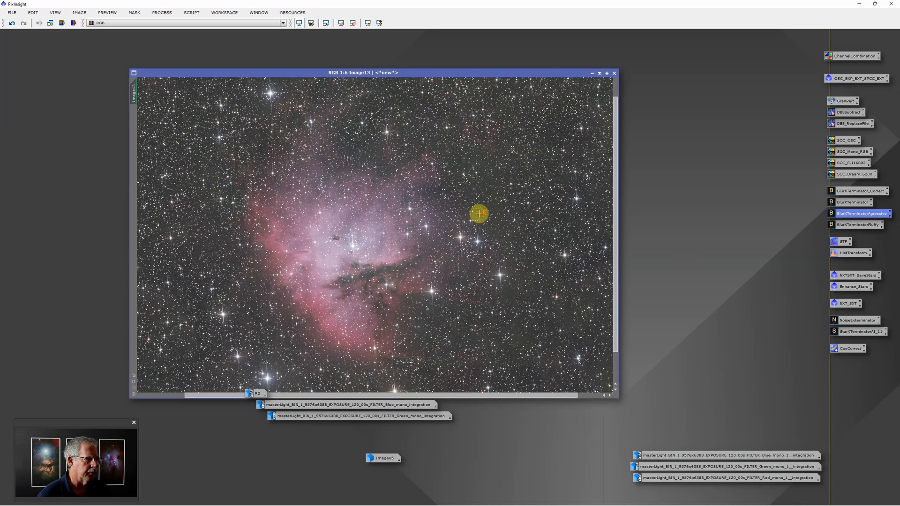
scroll(478, 214, down, 4)
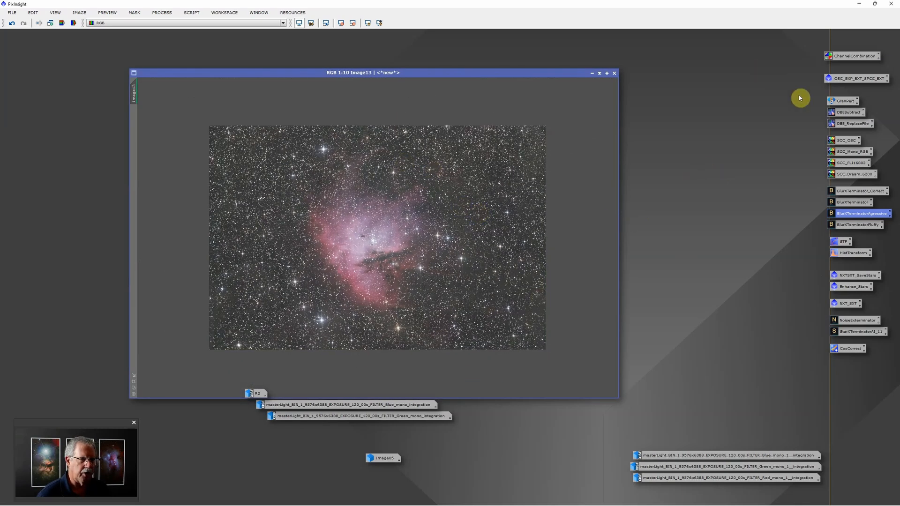
double_click(844, 241)
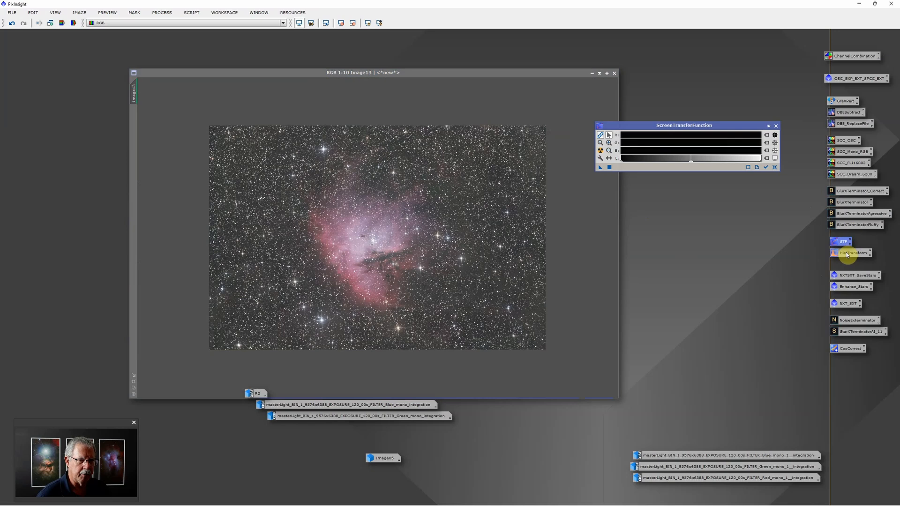
double_click(847, 253)
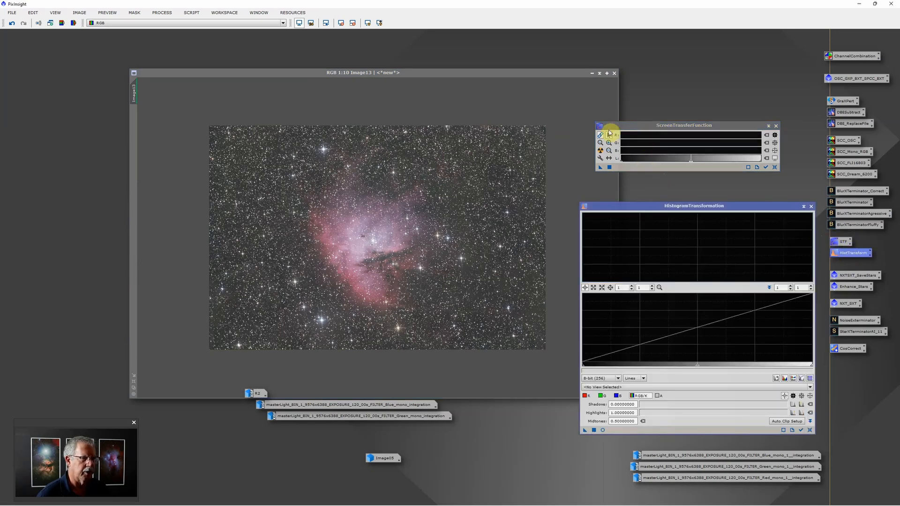
click(599, 150)
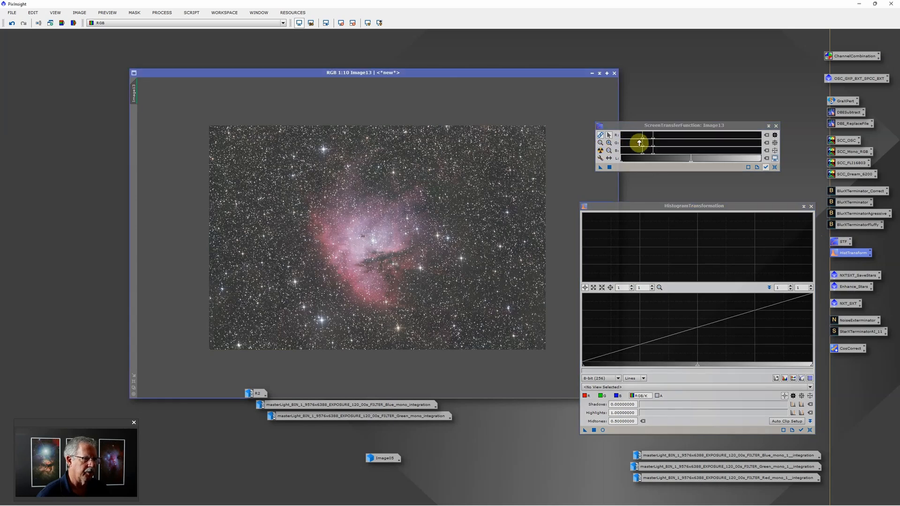
scroll(648, 140, up, 3)
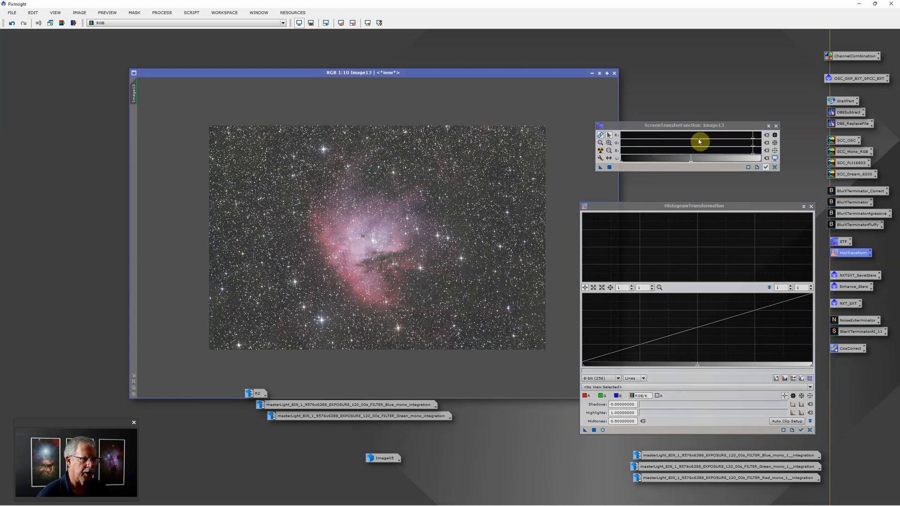
scroll(696, 140, down, 1)
drag(733, 138, 676, 139)
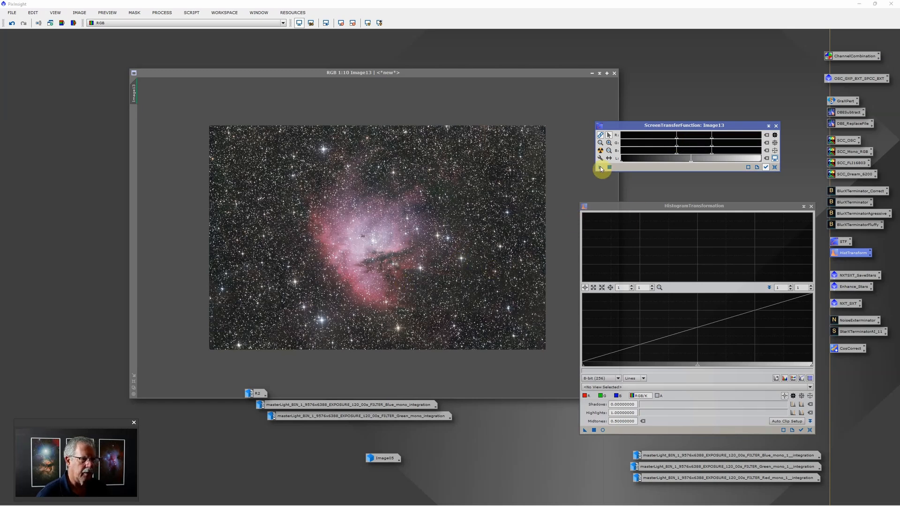
Step: Transfer the screen stretch to HistogramTransformation, apply it permanently to the RGB image, and turn off the screen stretch
drag(600, 168, 597, 440)
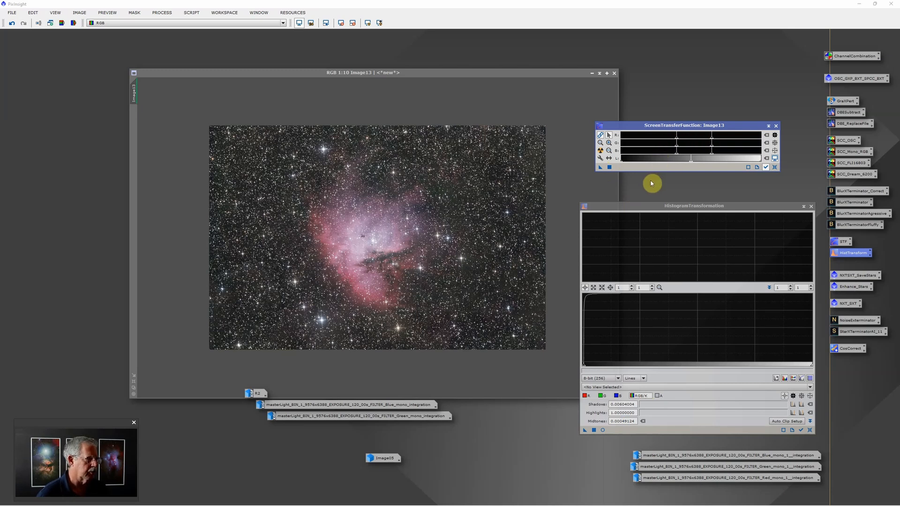
click(594, 430)
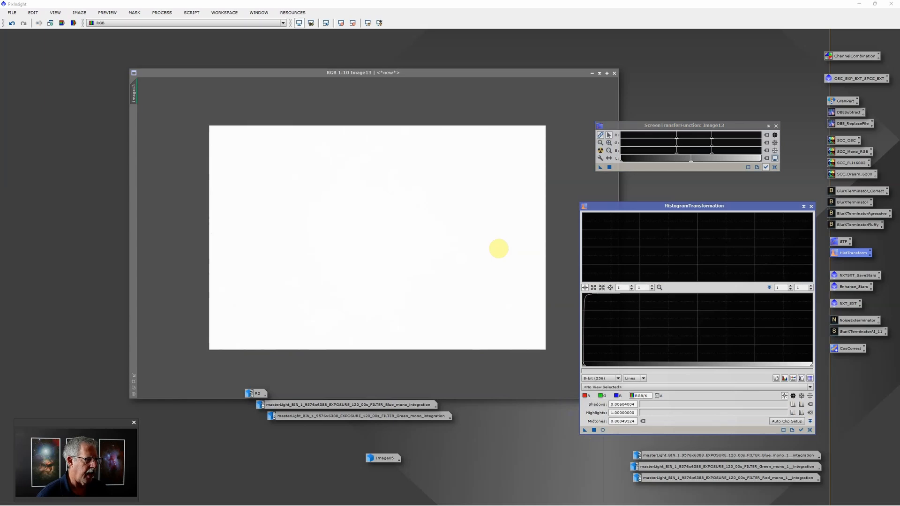
click(775, 125)
click(811, 206)
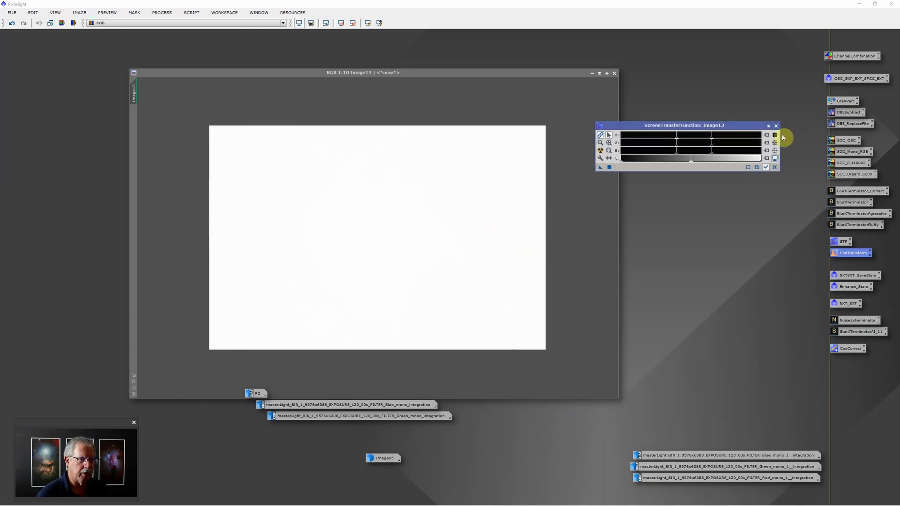
click(776, 126)
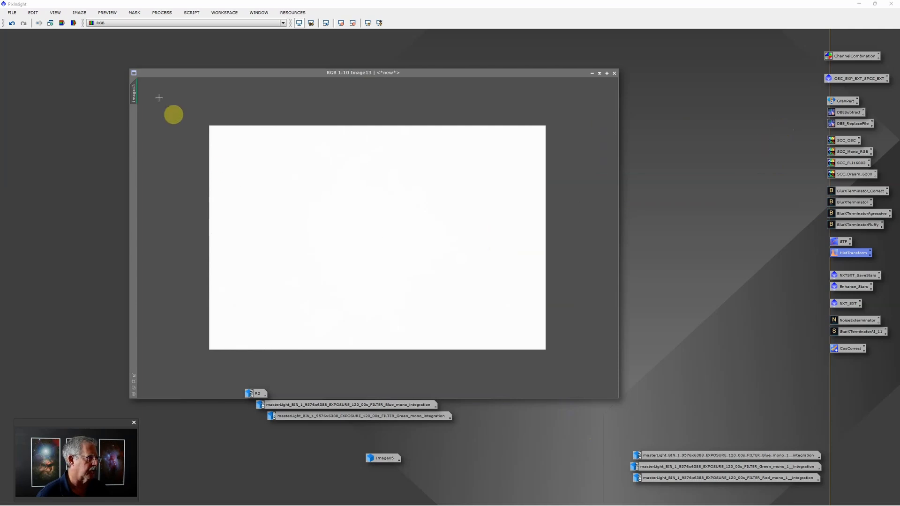
click(300, 23)
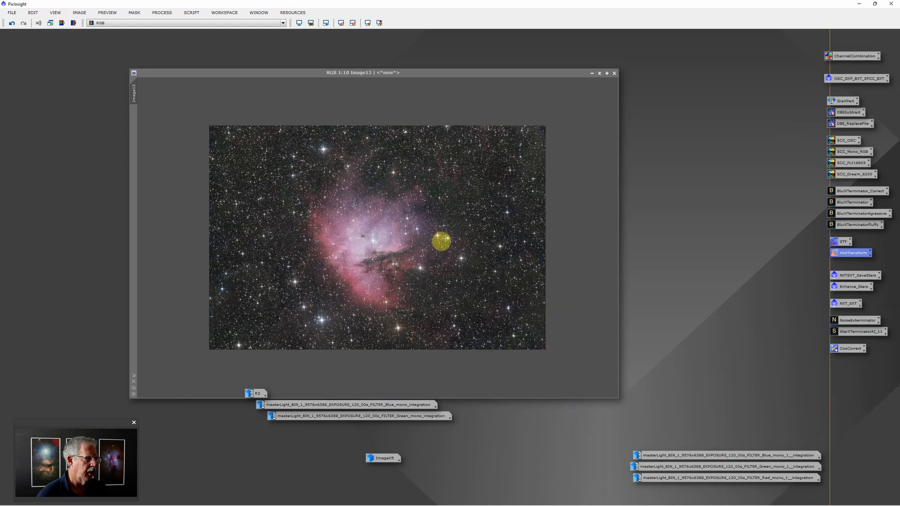
Step: Apply the saved NXTSXT_SaveStars process to the stretched RGB image and arrange the stars window to compare it with the starless one
scroll(399, 274, up, 2)
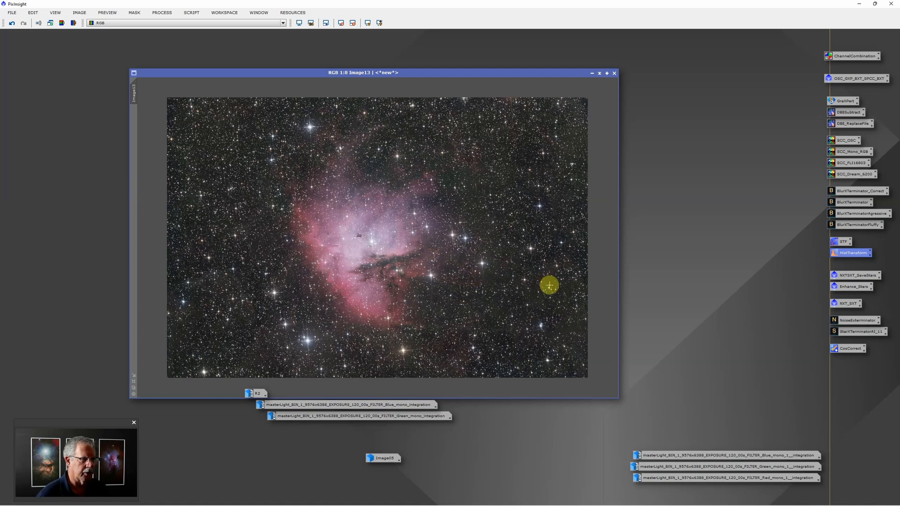
click(864, 276)
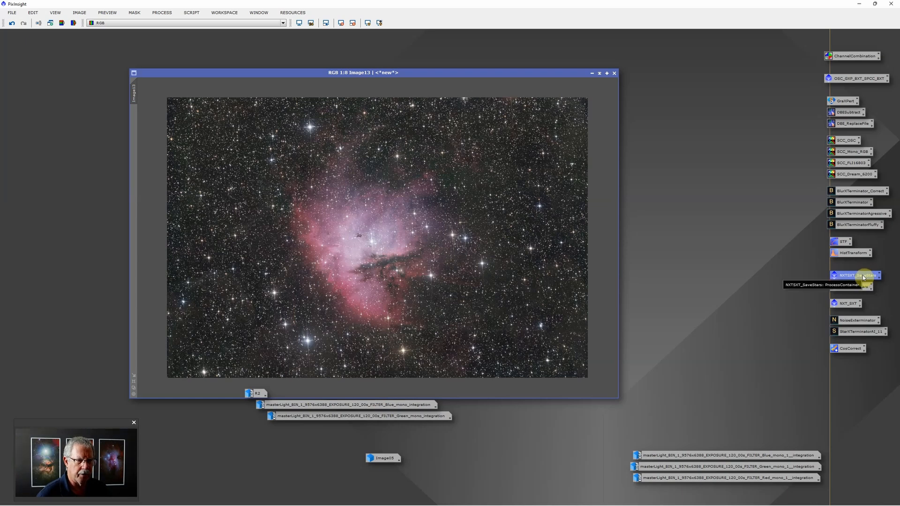
drag(863, 277, 432, 195)
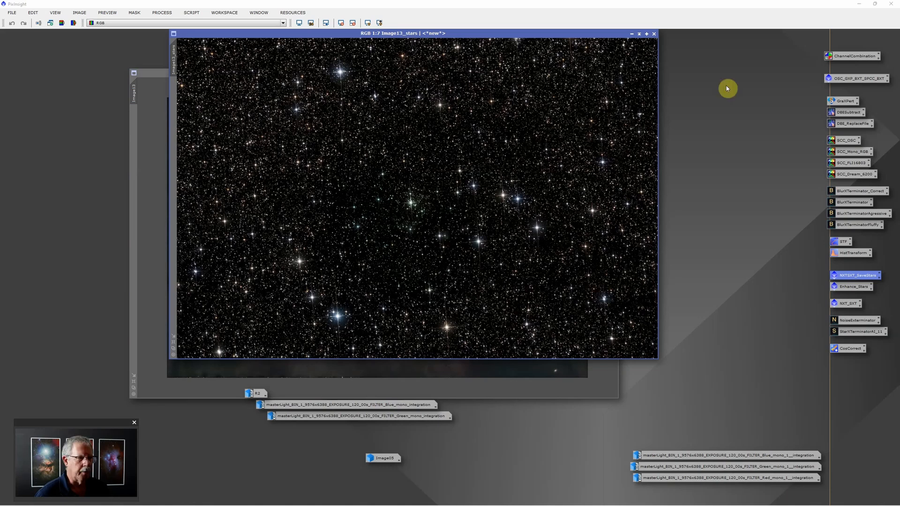
drag(506, 32, 521, 73)
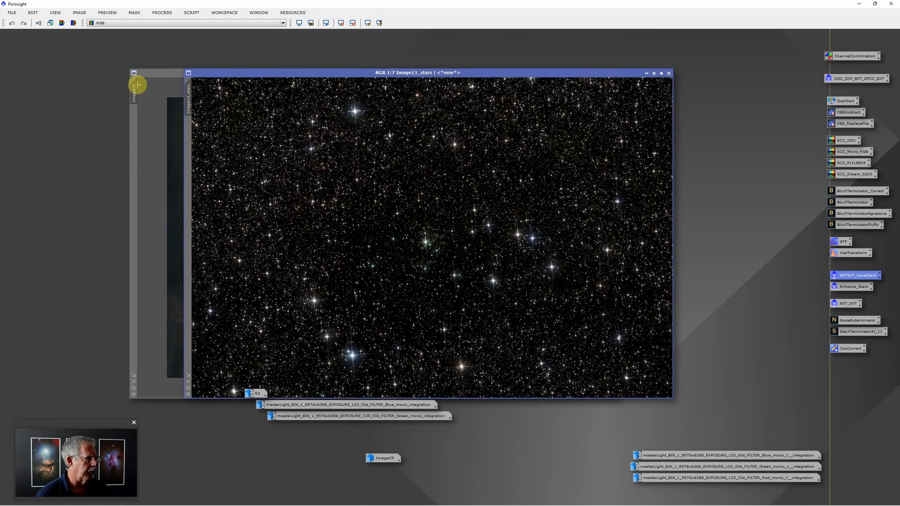
click(169, 72)
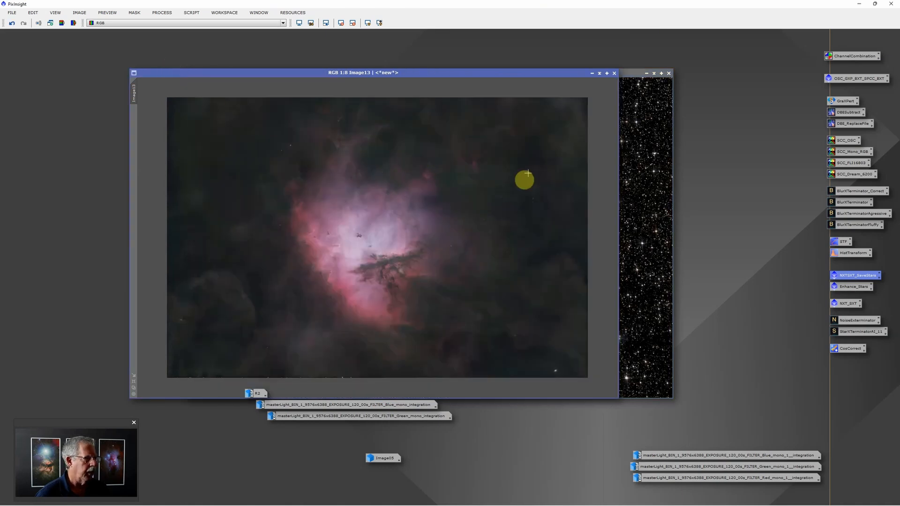
Step: Review the CurvesTransformation and SCNR settings inside the saved Enhance_Stars process and apply the process to the stars image
click(630, 78)
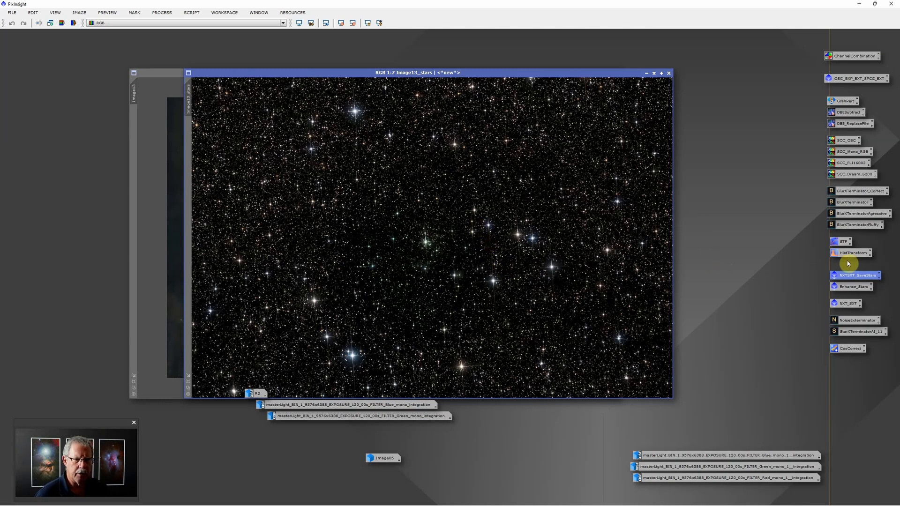
click(850, 290)
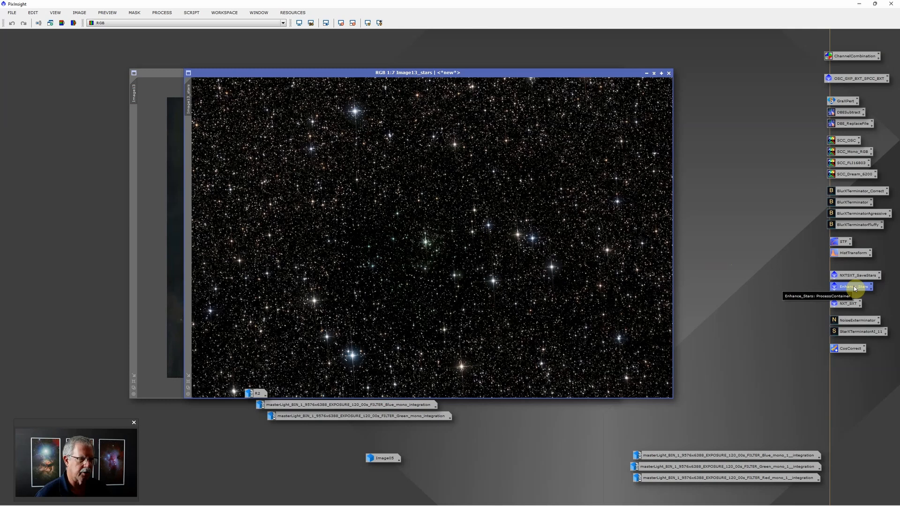
double_click(853, 285)
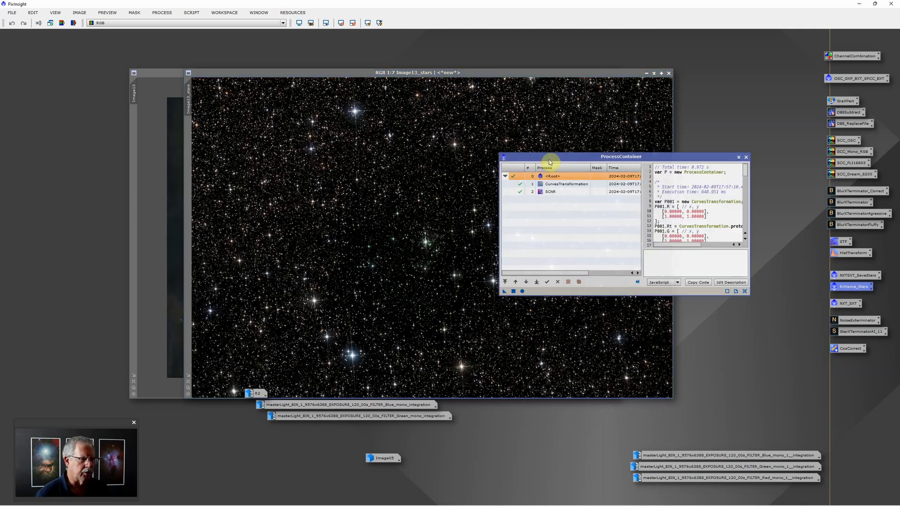
click(571, 187)
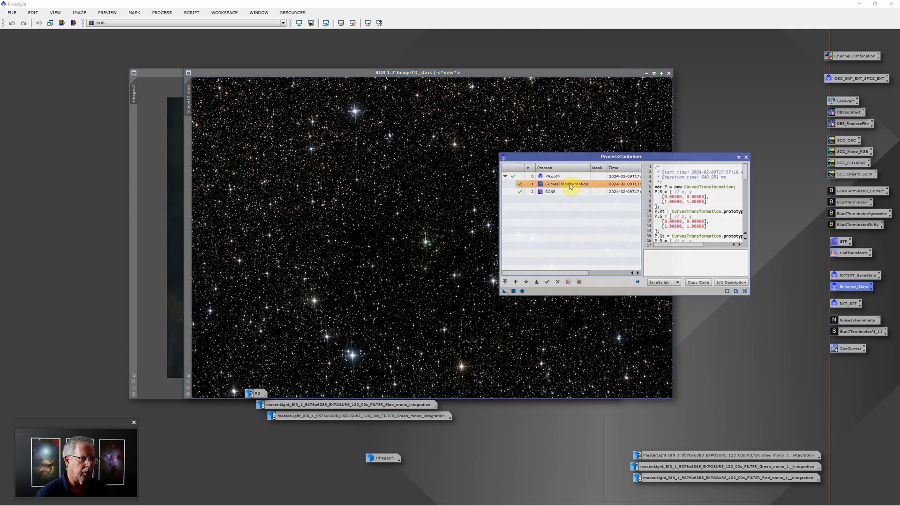
double_click(568, 184)
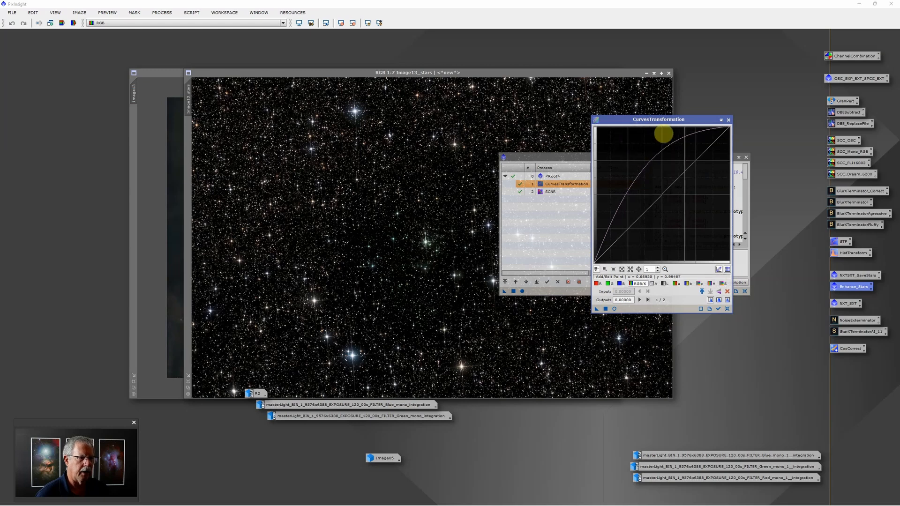
click(728, 120)
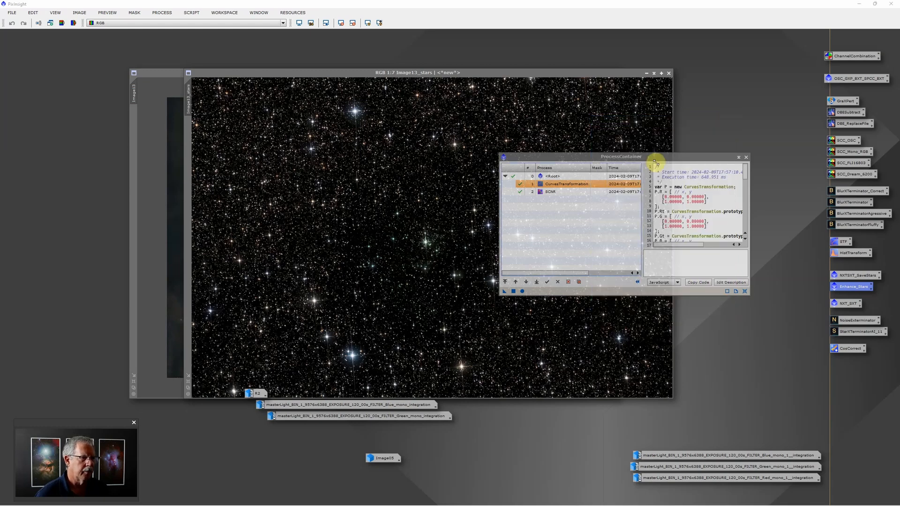
double_click(563, 192)
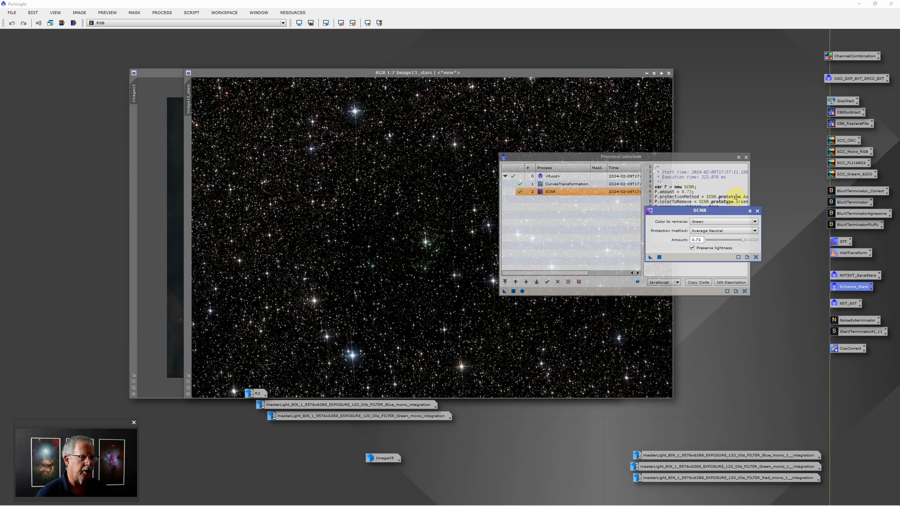
click(757, 211)
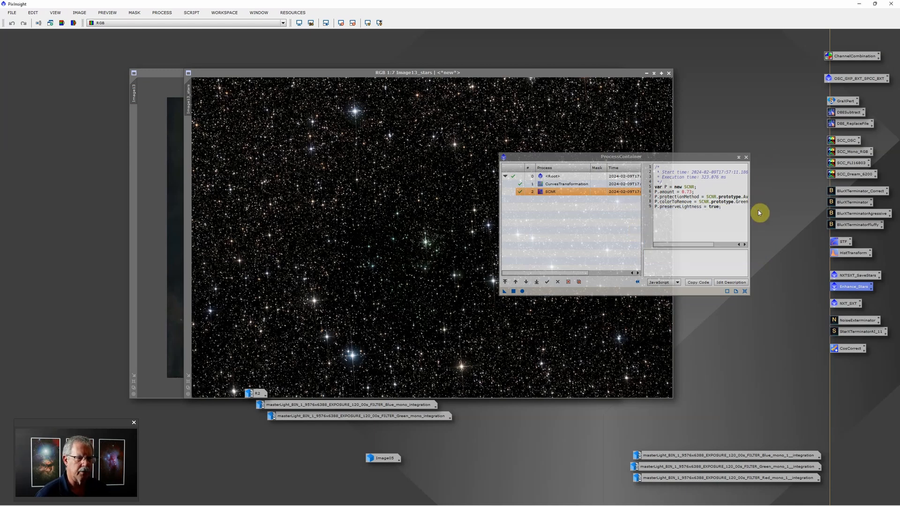
click(746, 157)
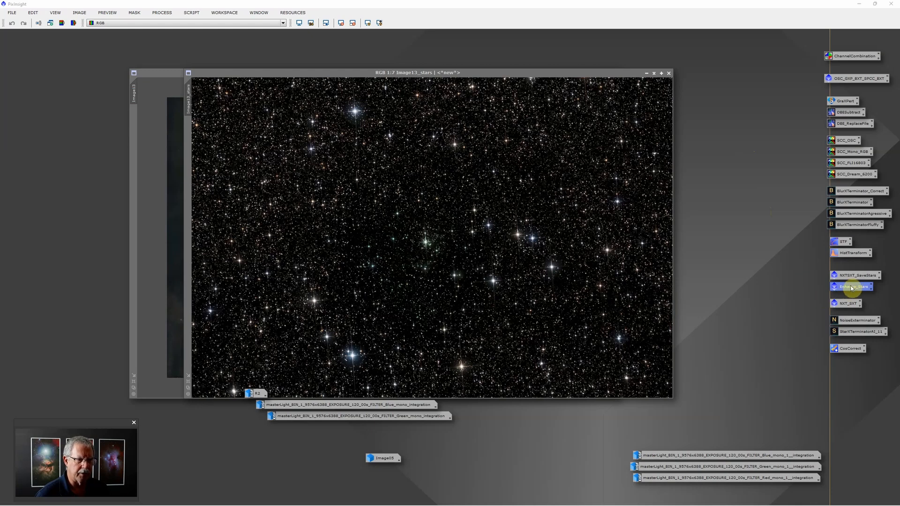
drag(852, 288, 553, 262)
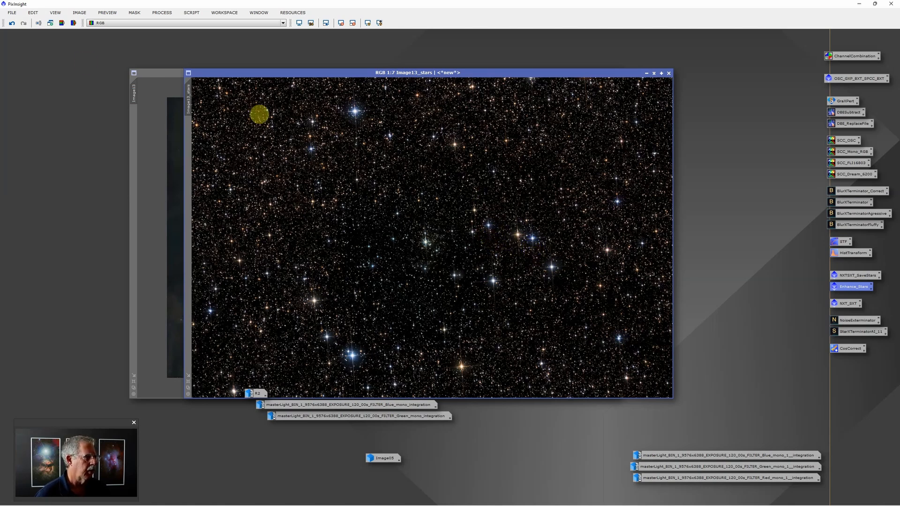
Step: Save the stars image as the 16-bit uncompressed TIFF Image13_stars in the NGC 281 folder of DreamScope Data
click(14, 15)
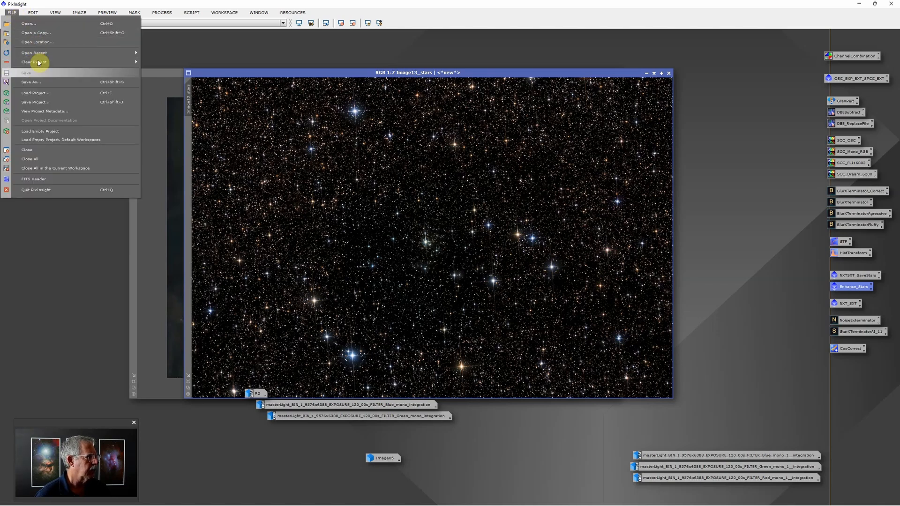
click(39, 87)
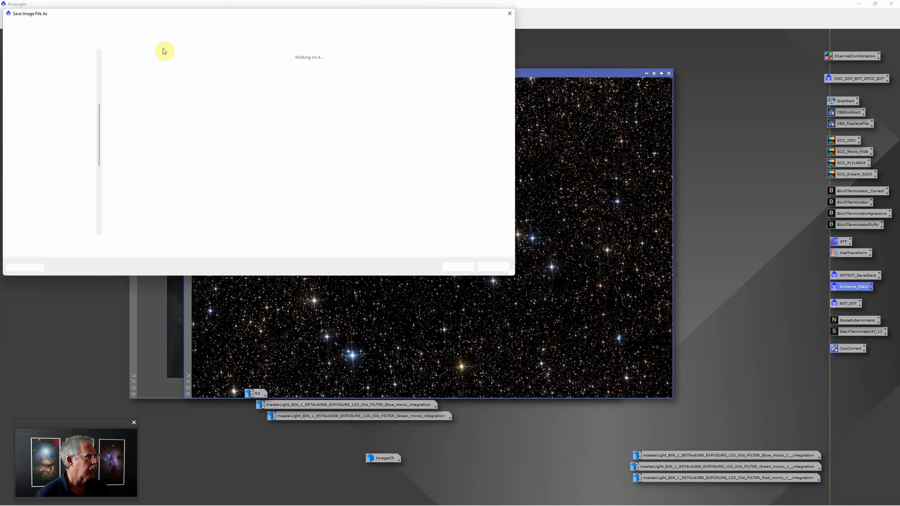
drag(155, 19, 200, 46)
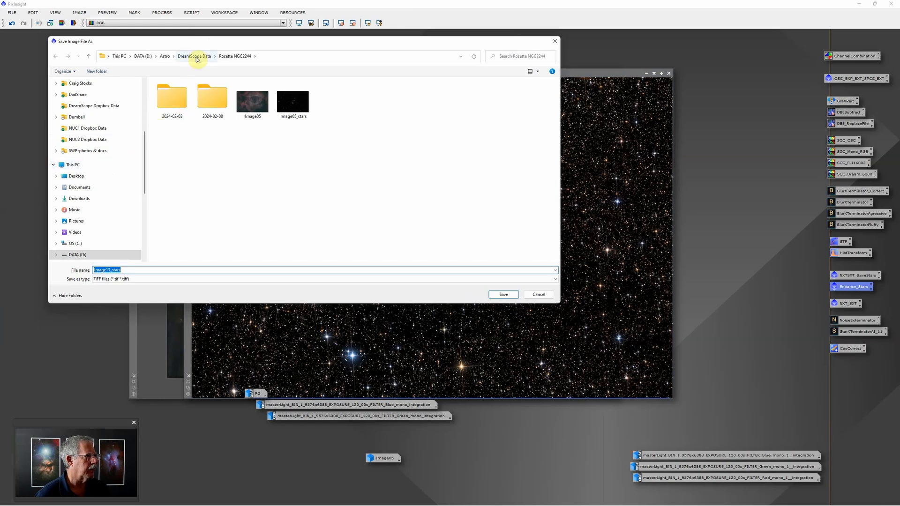
click(195, 56)
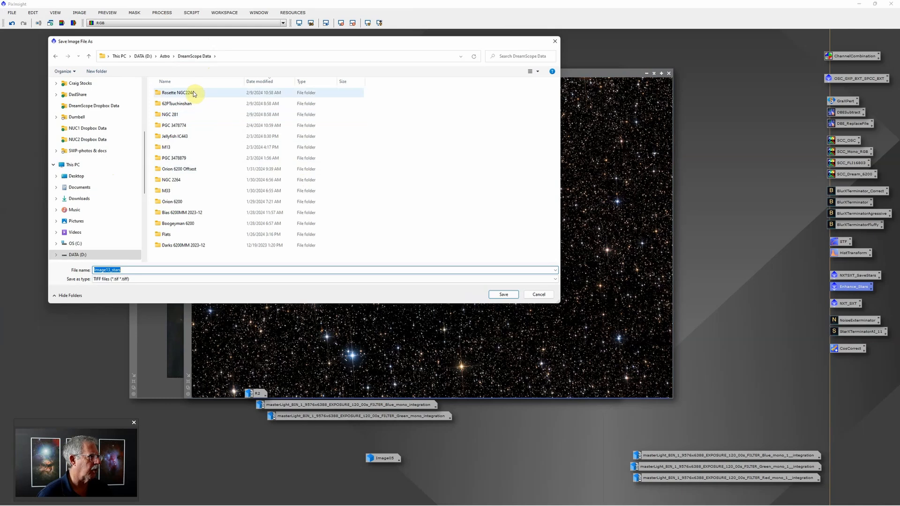
double_click(183, 117)
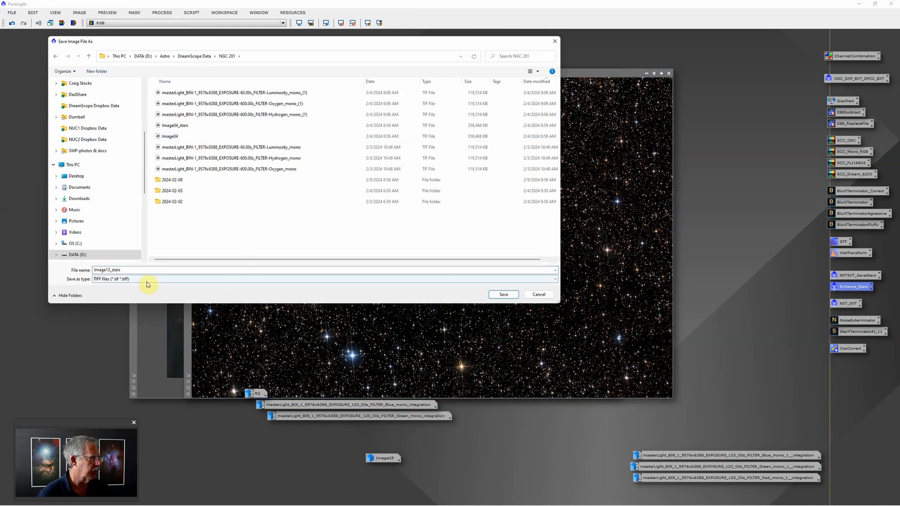
click(503, 294)
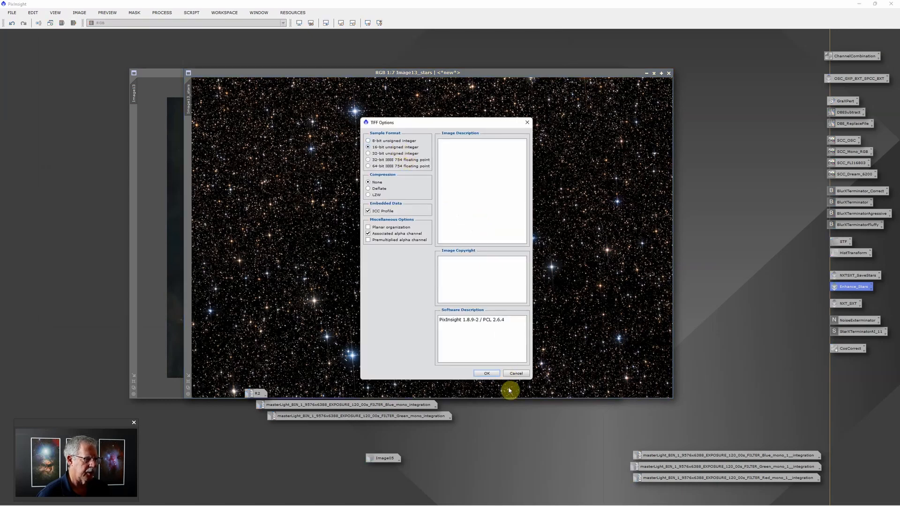
click(490, 372)
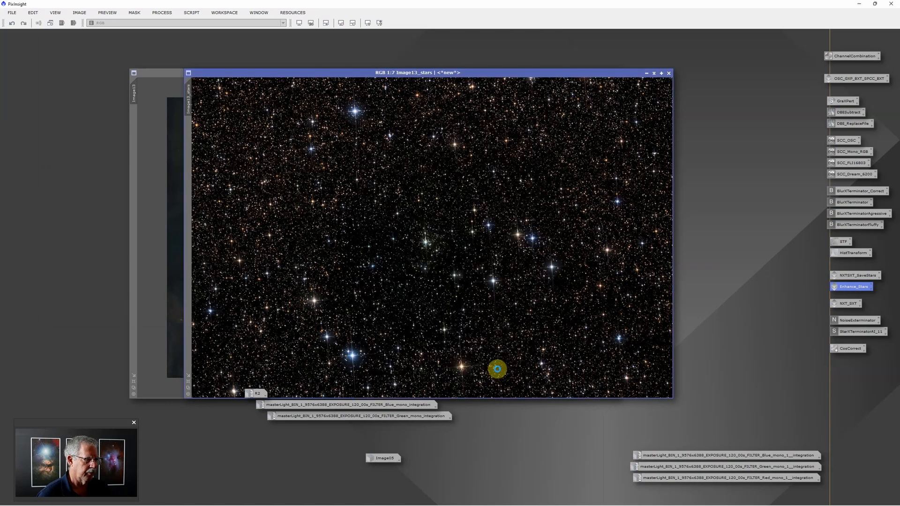
Step: Save the starless nebula image as the 16-bit uncompressed TIFF Image13 in the NGC 281 folder of DreamScope Data
click(160, 84)
click(11, 13)
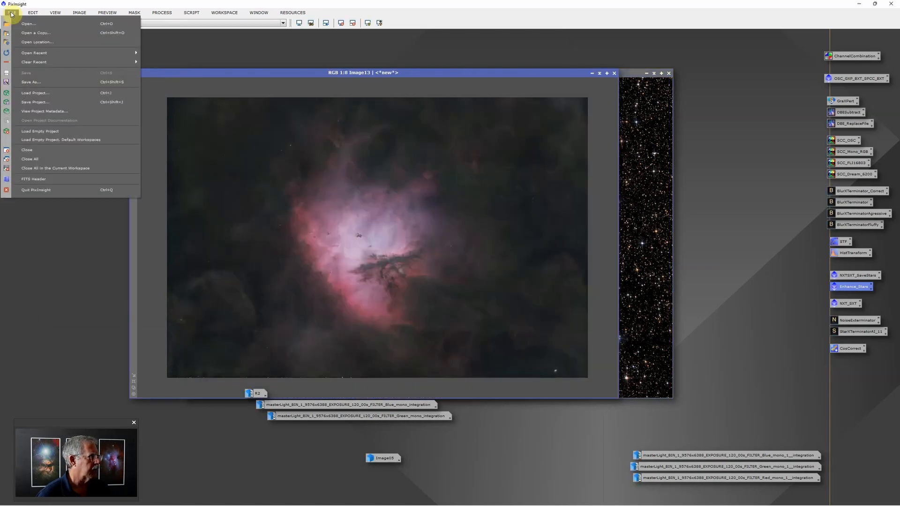
key(Escape)
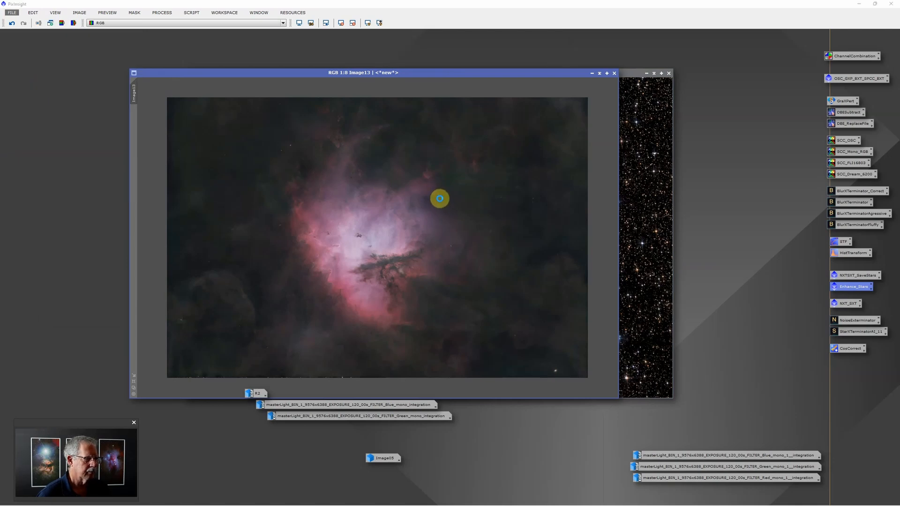
key(ctrl+shift+s)
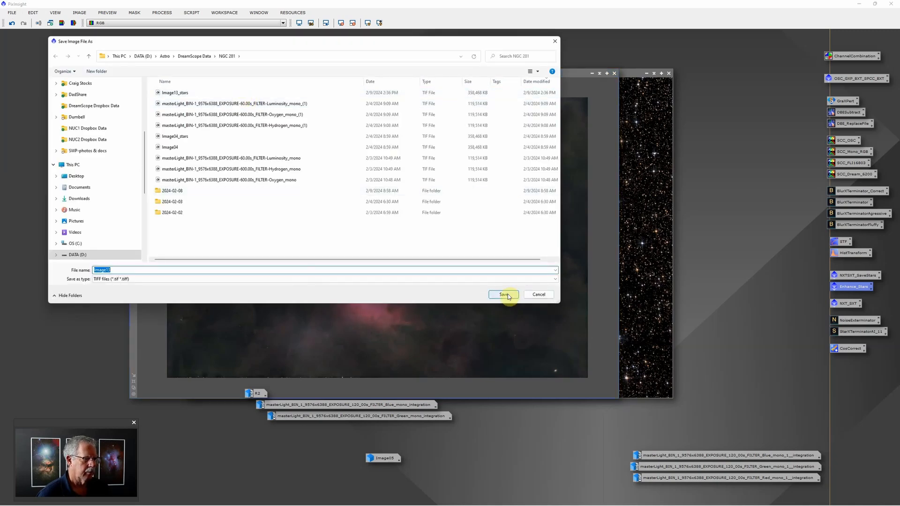
click(504, 295)
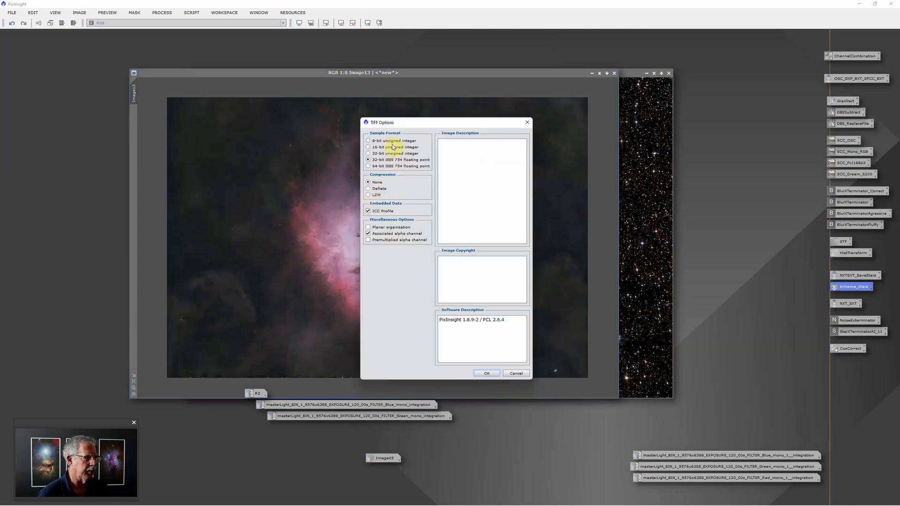
click(487, 373)
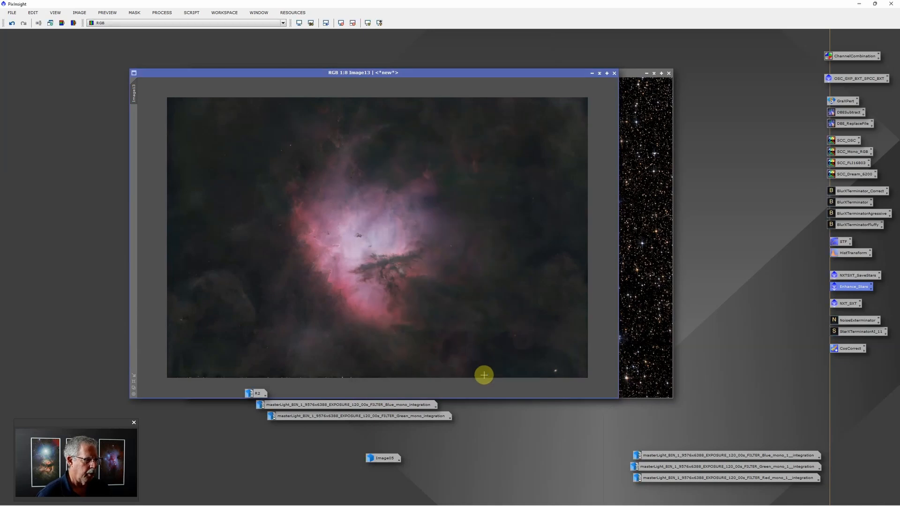
Step: Switch to Photoshop, start Load Files into Stack and open the file browser for its source images
mouse_move(475, 499)
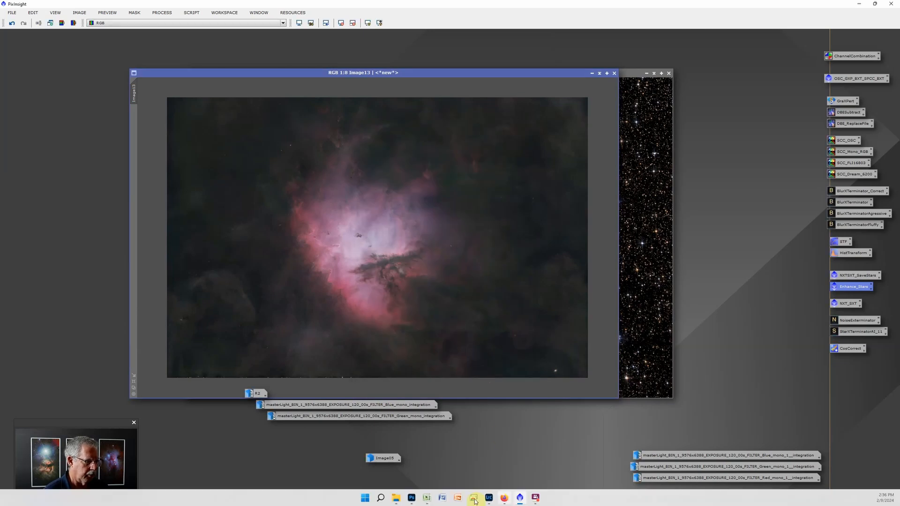
click(412, 497)
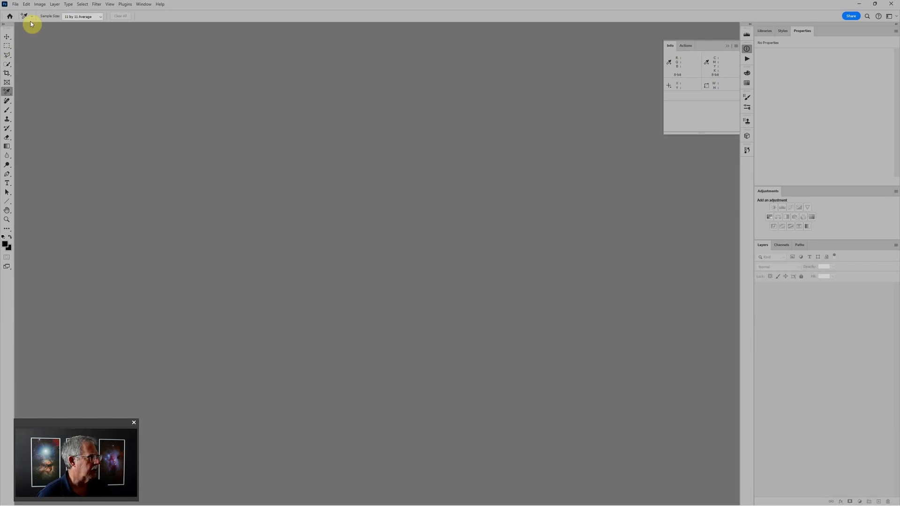
click(16, 6)
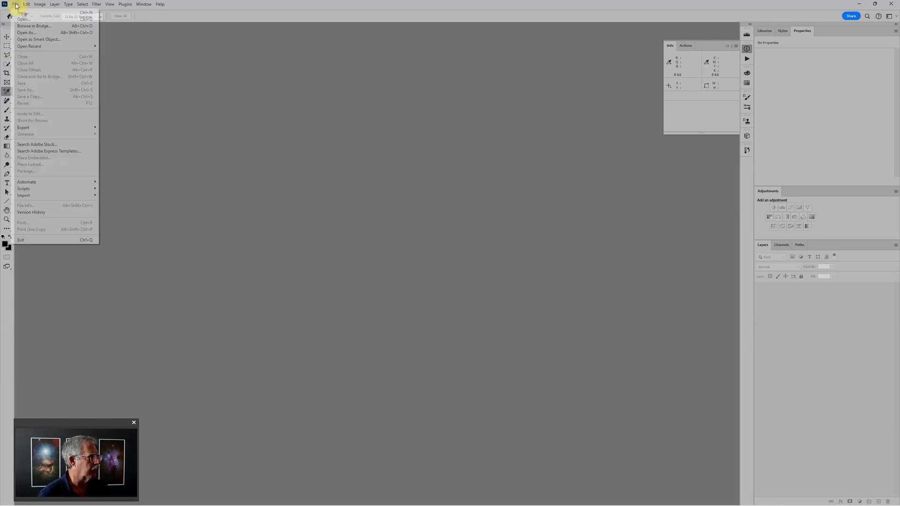
mouse_move(39, 192)
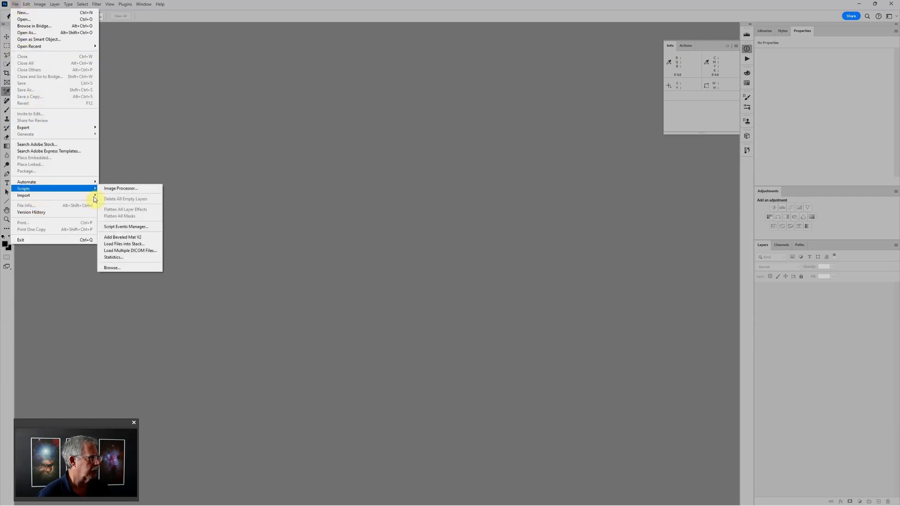
click(128, 244)
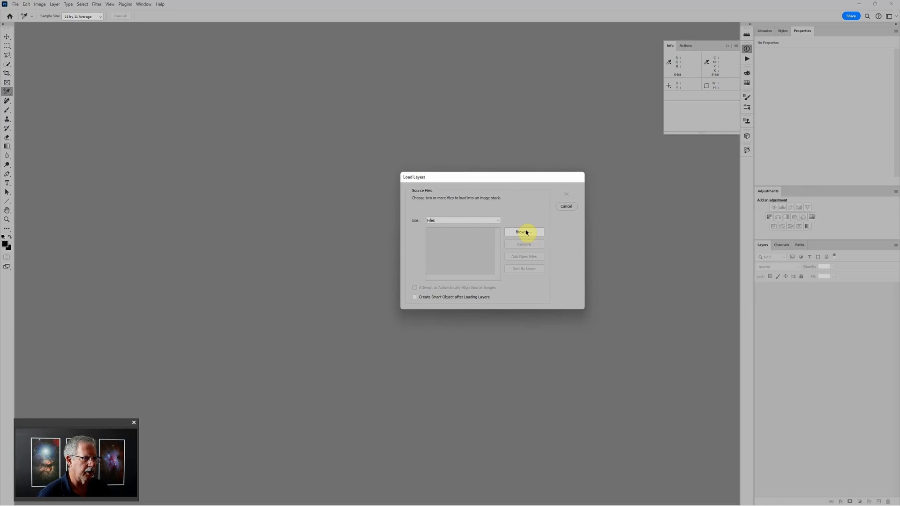
click(526, 232)
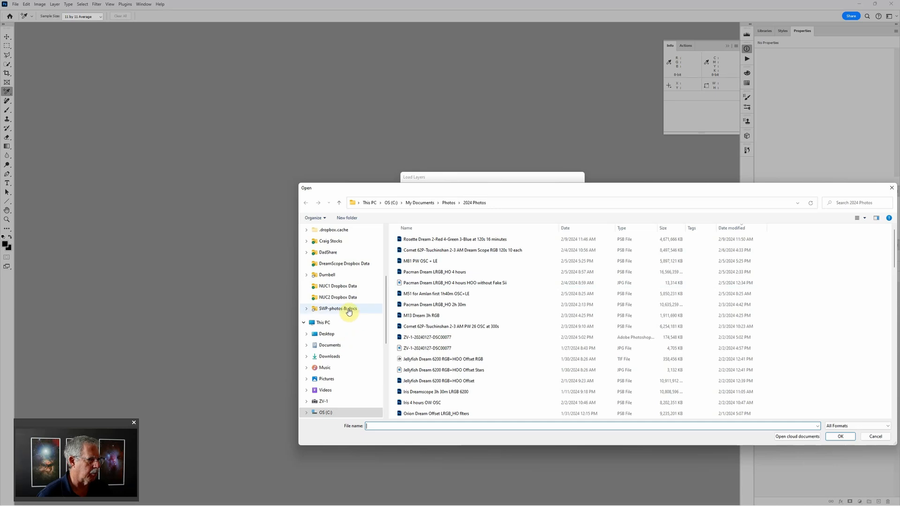
Step: Load Image13 and Image13_stars from Astro, DreamScope Data, NGC 281 on the DATA (D:) drive as layers of one document
scroll(348, 305, down, 2)
scroll(347, 324, down, 1)
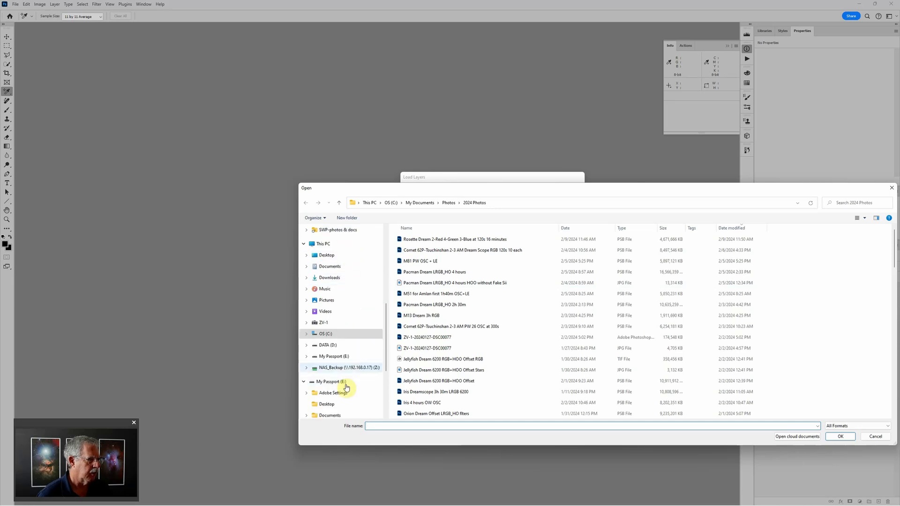
click(341, 346)
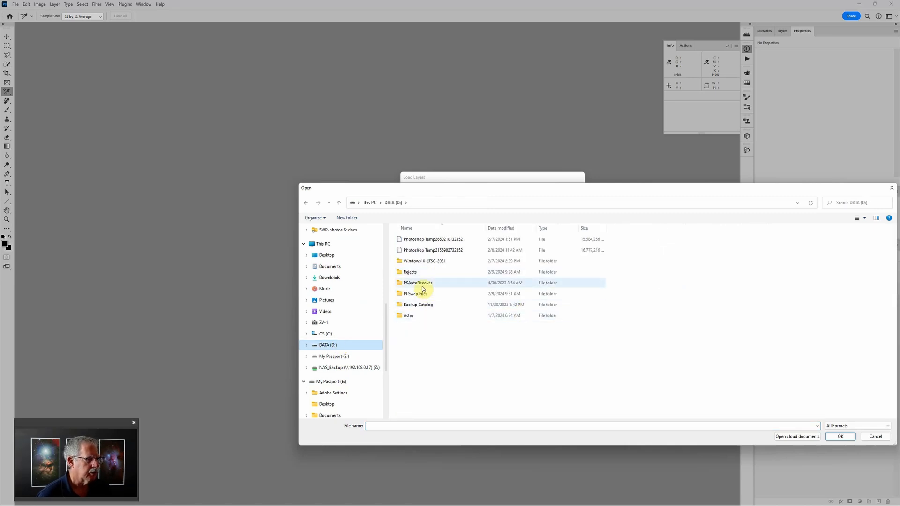
double_click(414, 317)
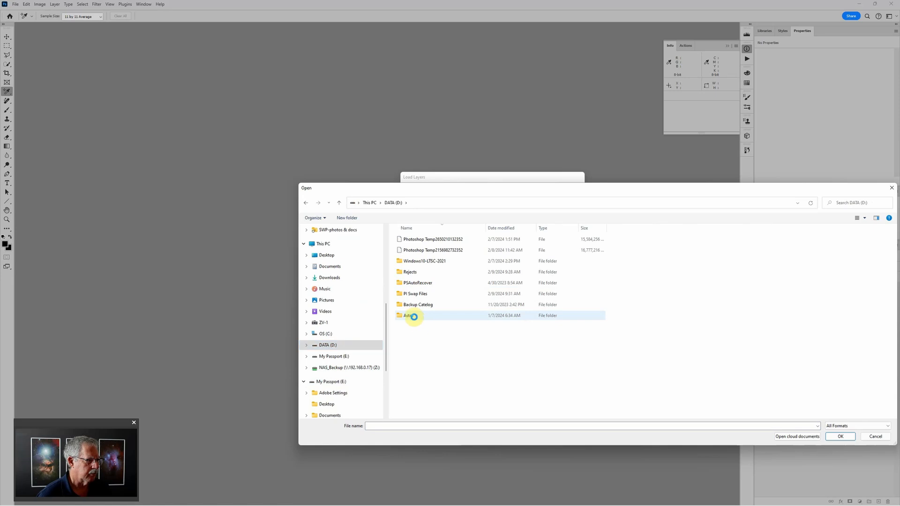
click(420, 250)
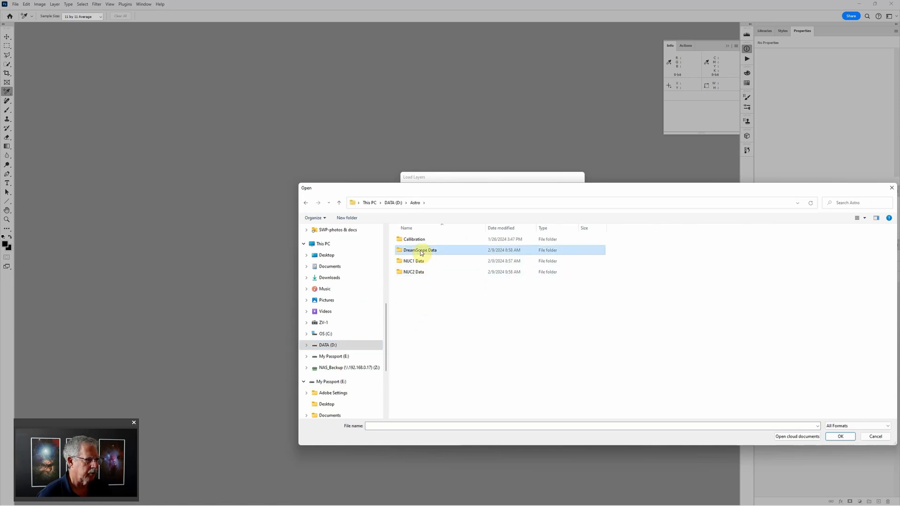
double_click(420, 250)
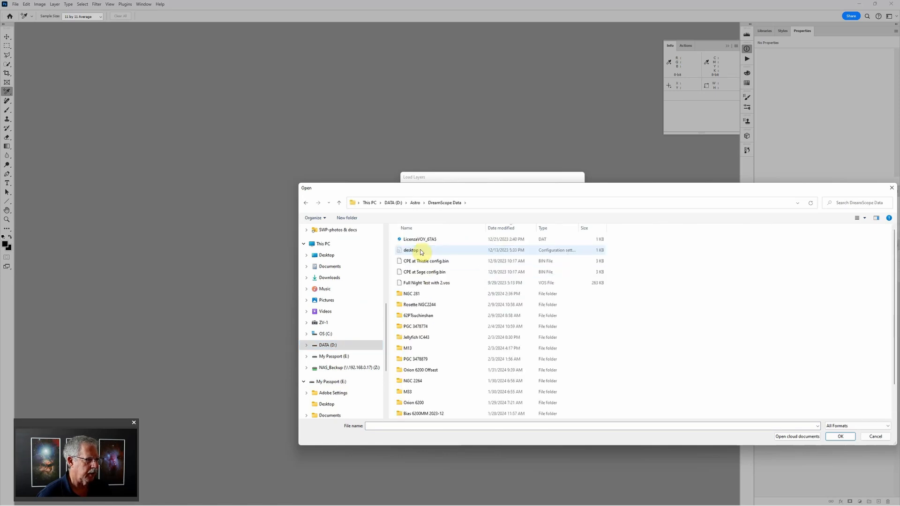
click(423, 295)
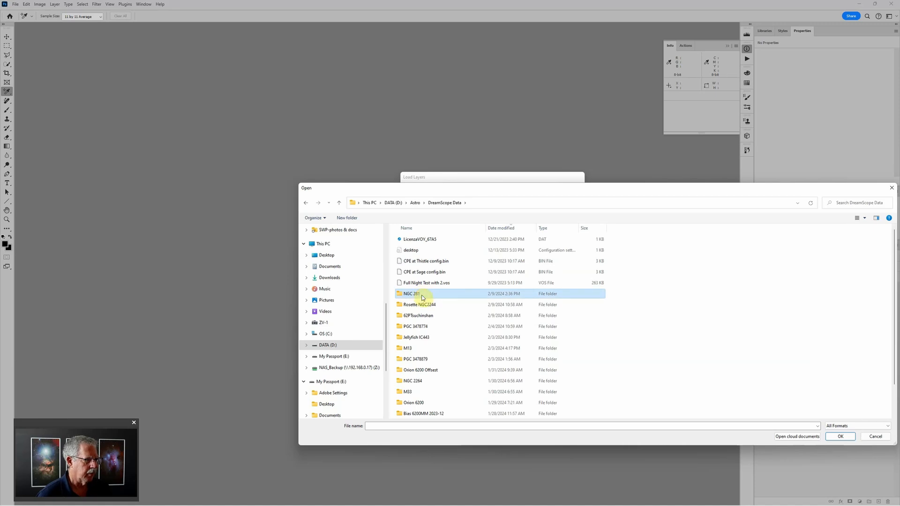
double_click(425, 294)
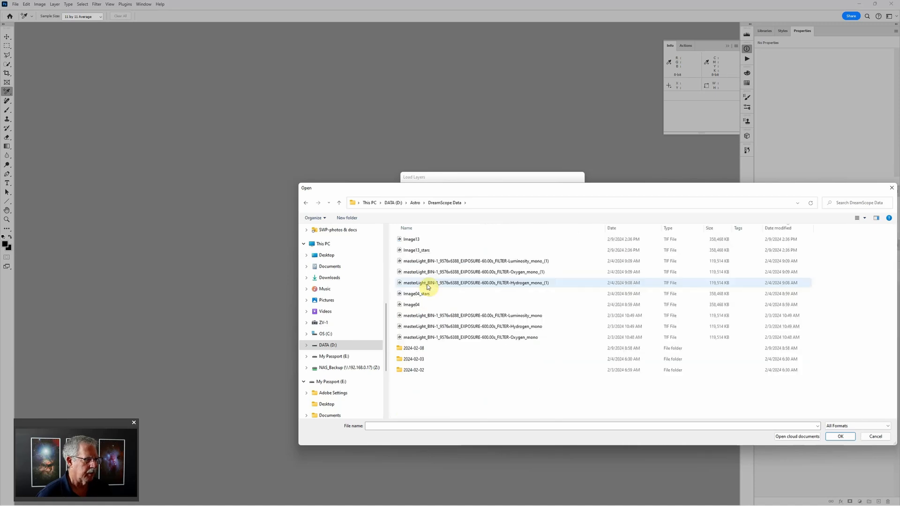
click(440, 241)
shift+click(440, 251)
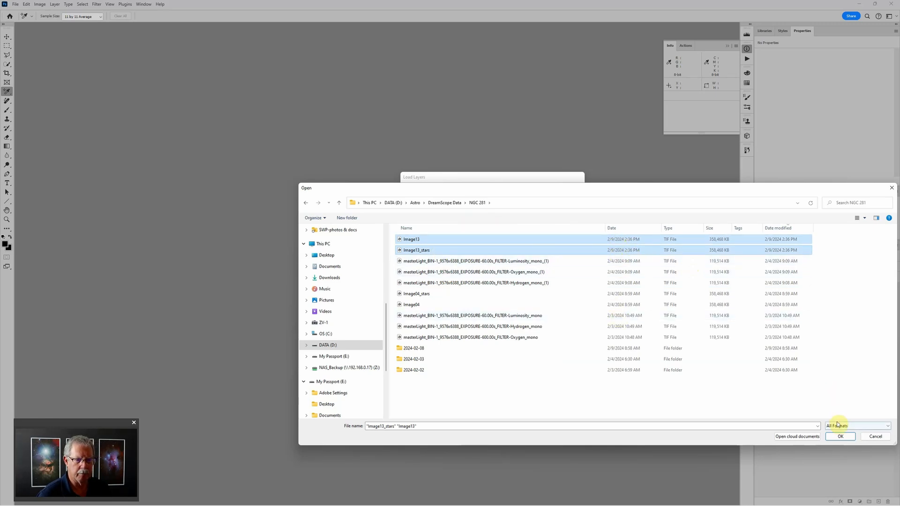
click(840, 436)
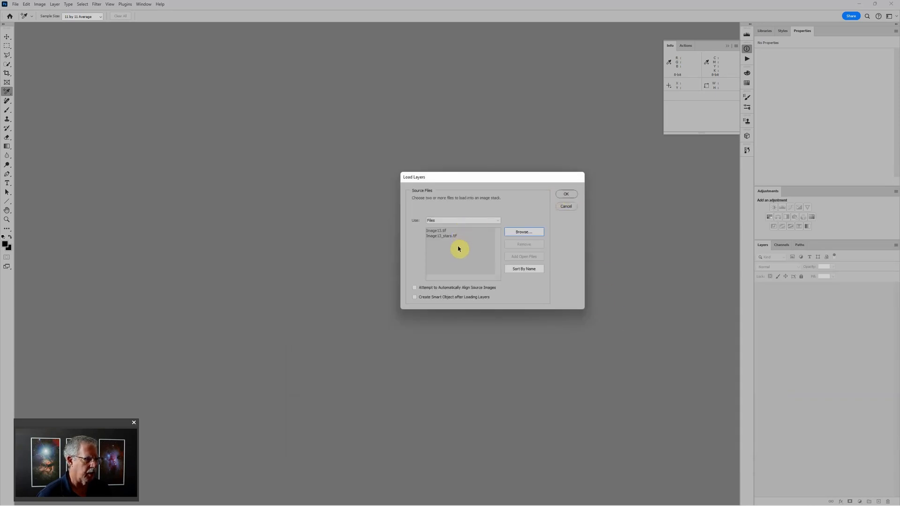
click(565, 194)
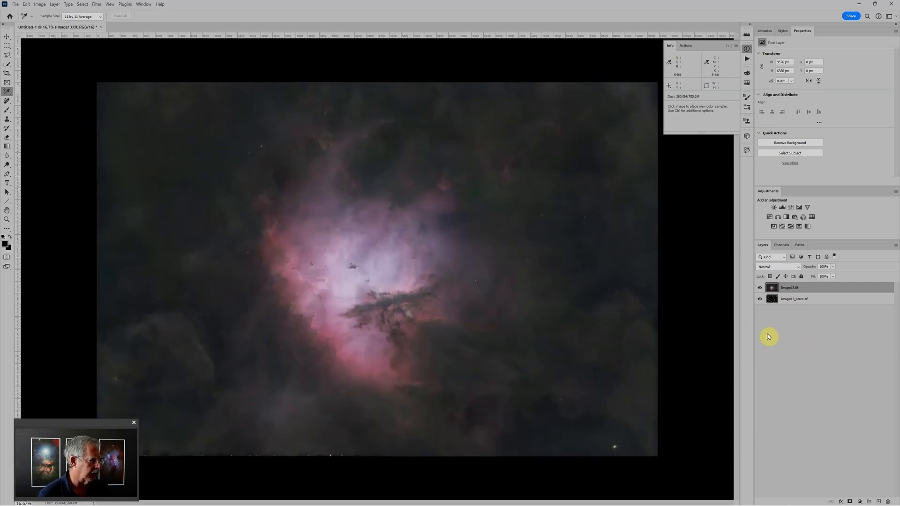
Step: Move the Image13_stars layer above the Image13 layer and put it in a group named Stars
click(811, 303)
drag(811, 300, 813, 284)
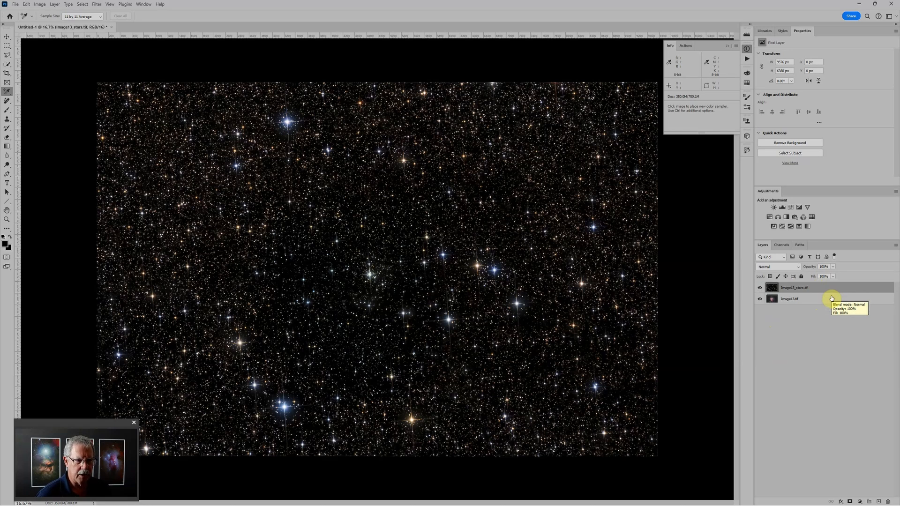
key(ctrl+g)
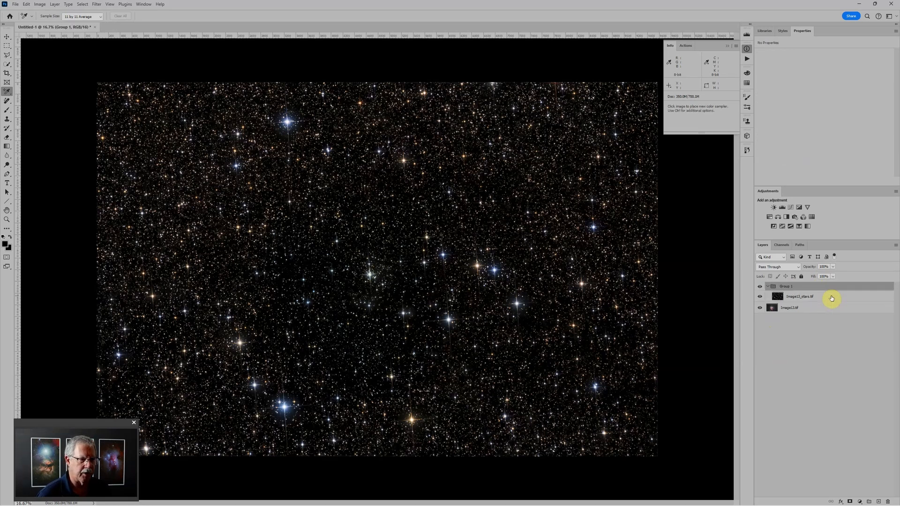
double_click(790, 290)
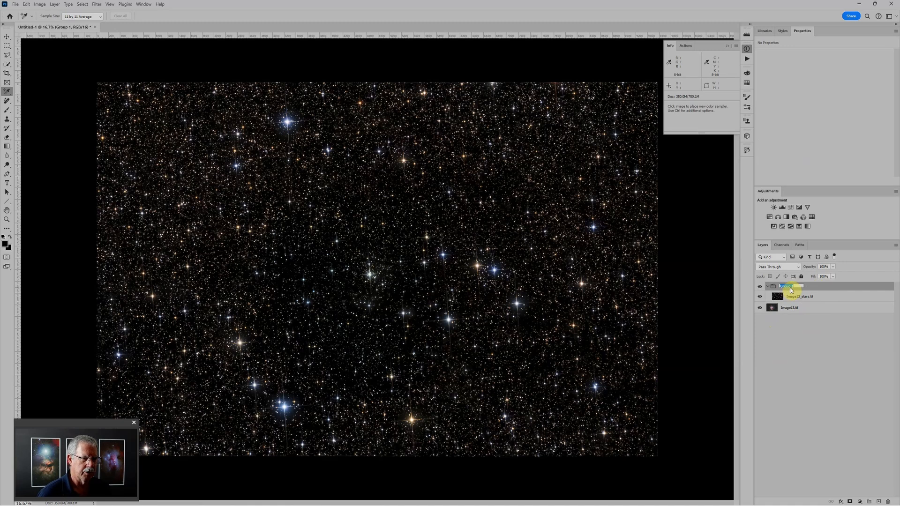
text(Stars)
key(Return)
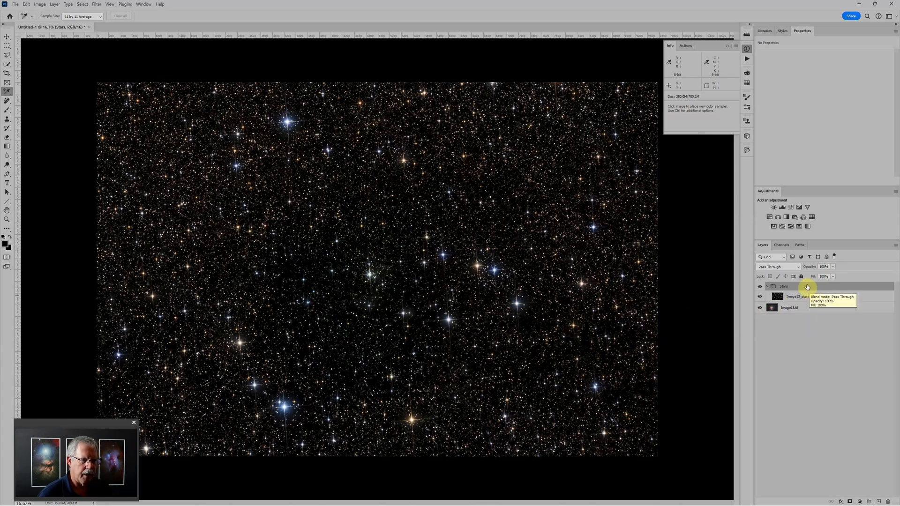
Step: In the Stars group, add Levels with midtones at about 0.6 and Hue/Saturation with Master saturation +8 and Reds saturation -77
click(782, 208)
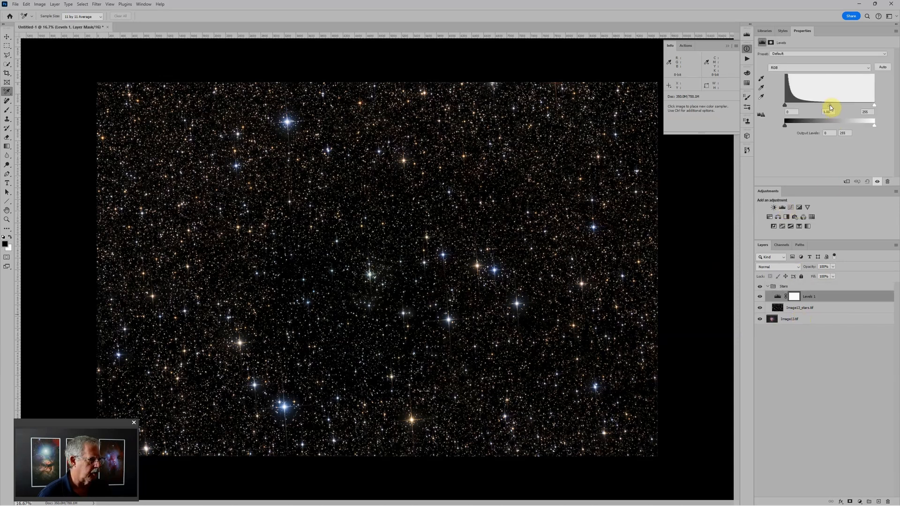
mouse_move(832, 108)
mouse_down()
mouse_move(855, 101)
mouse_move(846, 108)
mouse_up()
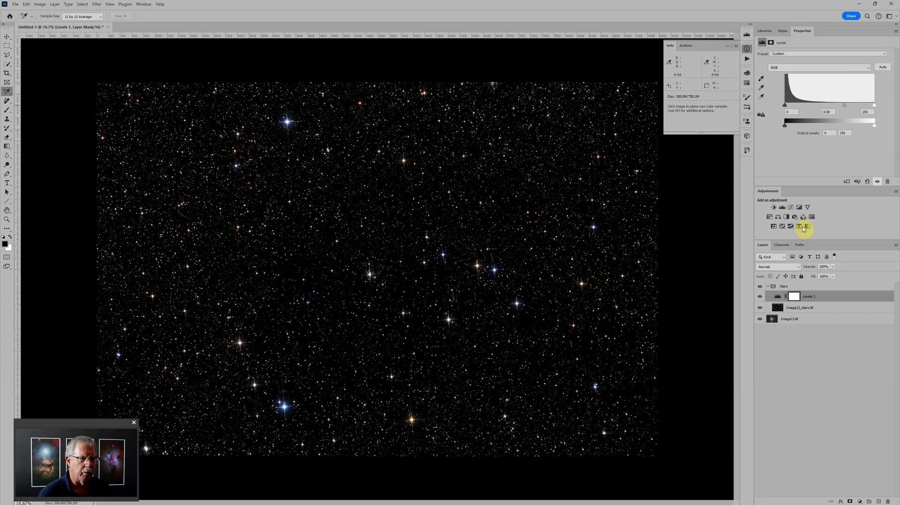
click(769, 218)
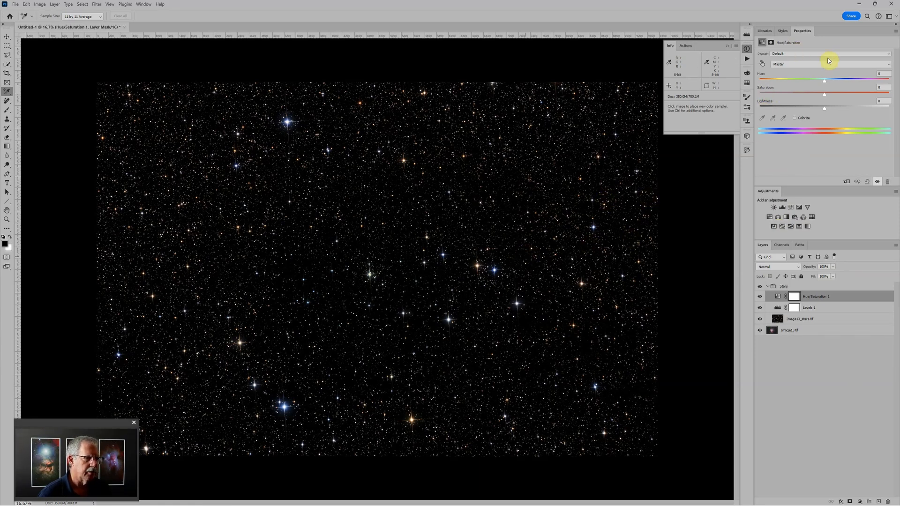
drag(825, 96, 828, 96)
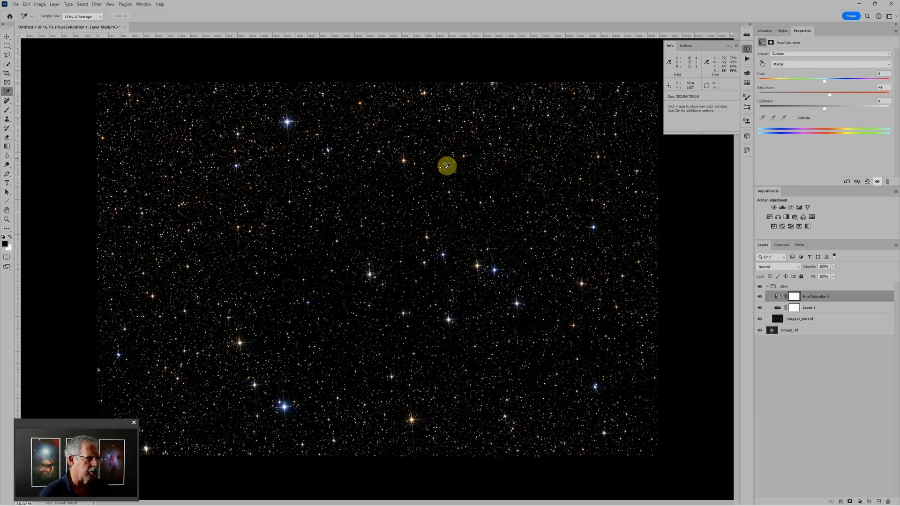
click(811, 64)
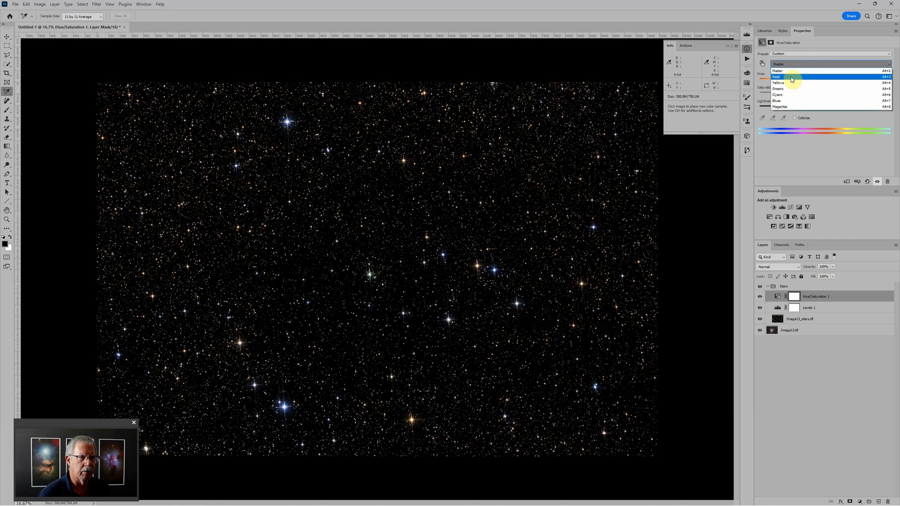
click(791, 77)
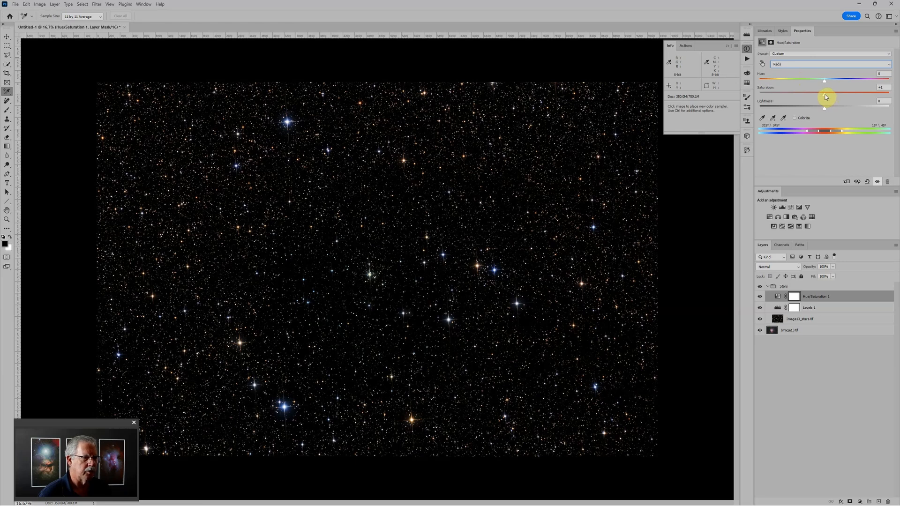
drag(825, 97, 773, 98)
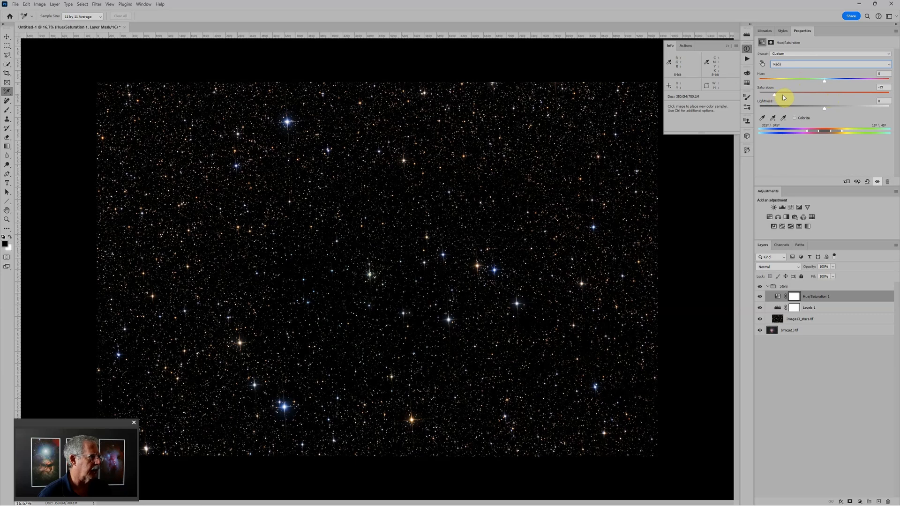
Step: Set the blend mode of the Stars group to Screen over the nebula layer
click(782, 287)
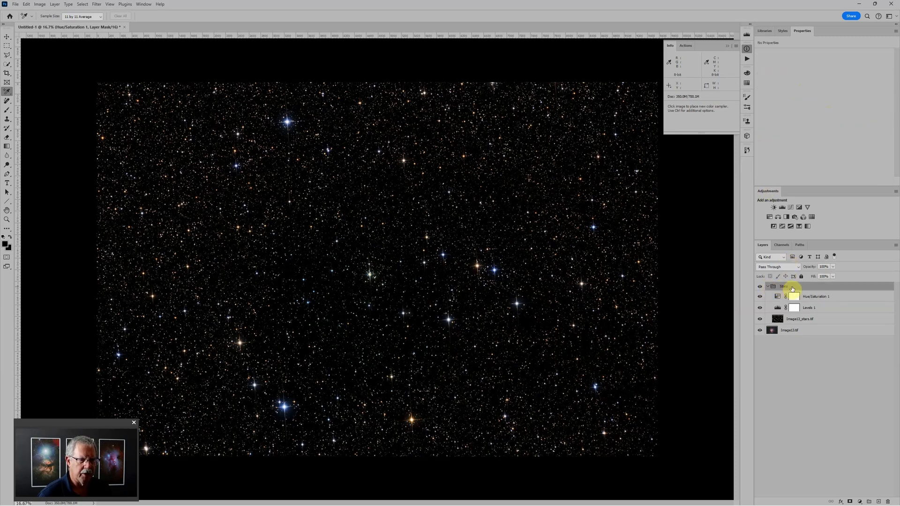
click(780, 268)
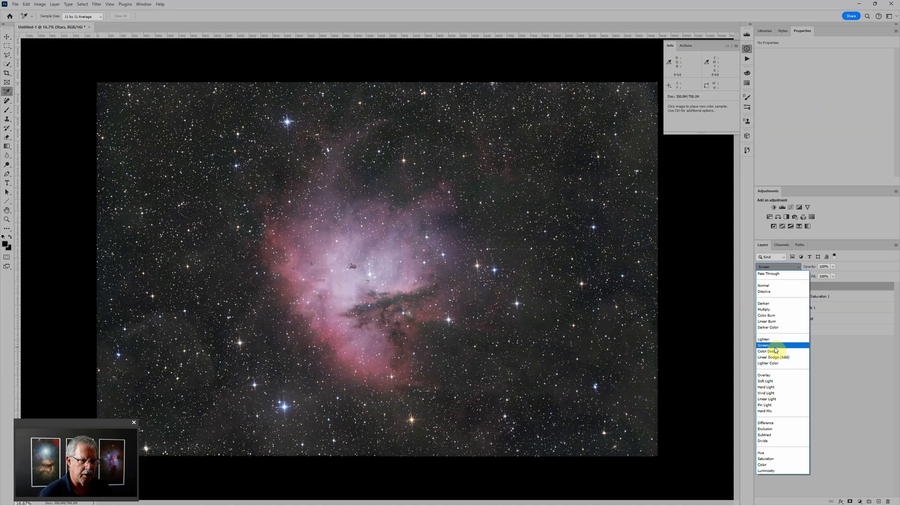
click(776, 346)
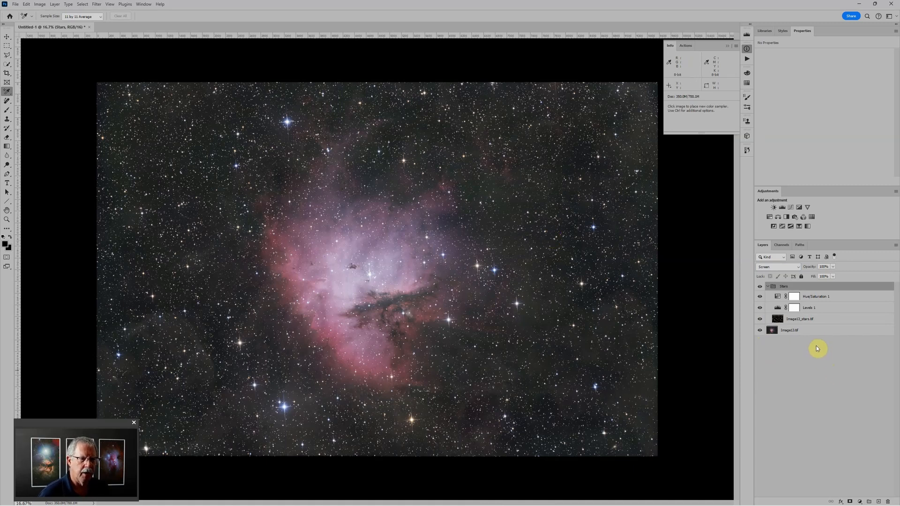
Step: Collapse the Stars group and put the Image13 nebula layer in a group of its own
click(768, 287)
click(797, 302)
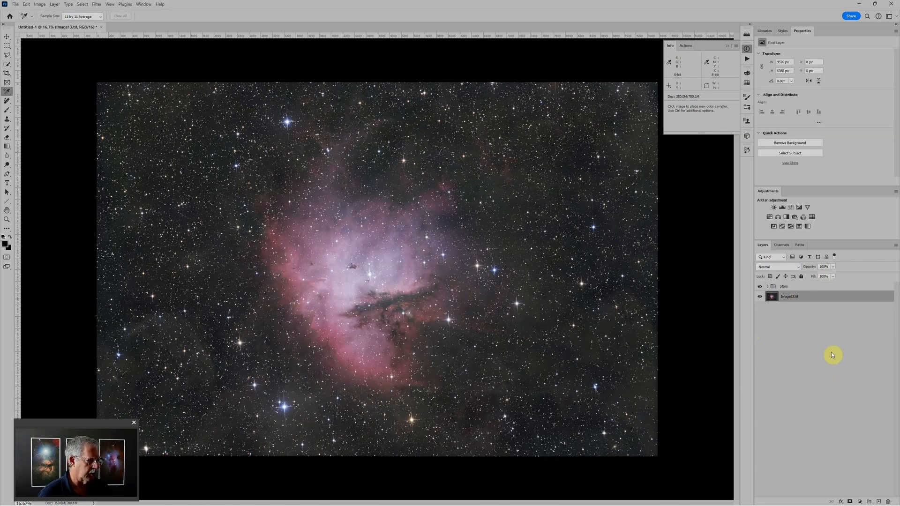
key(ctrl+g)
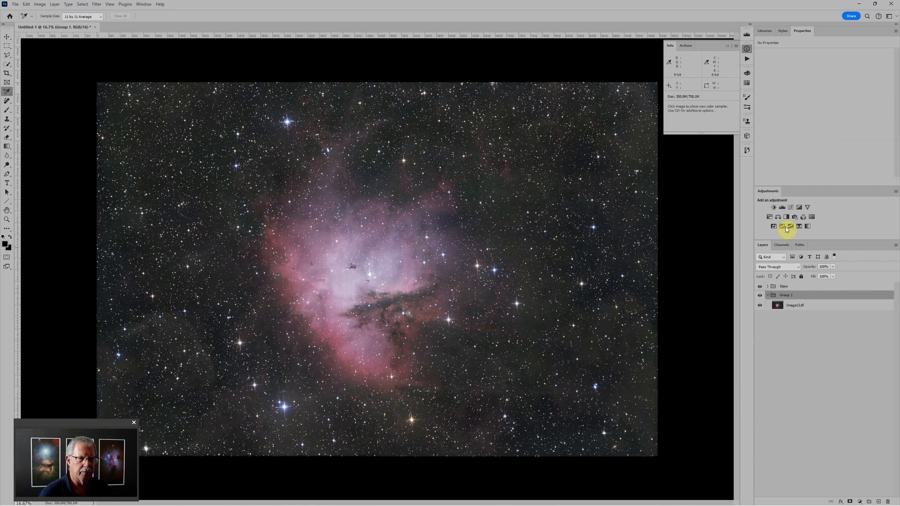
Step: Add a Levels adjustment above Image13 in its group, with shadows input at 12 and highlights input at 234
click(783, 207)
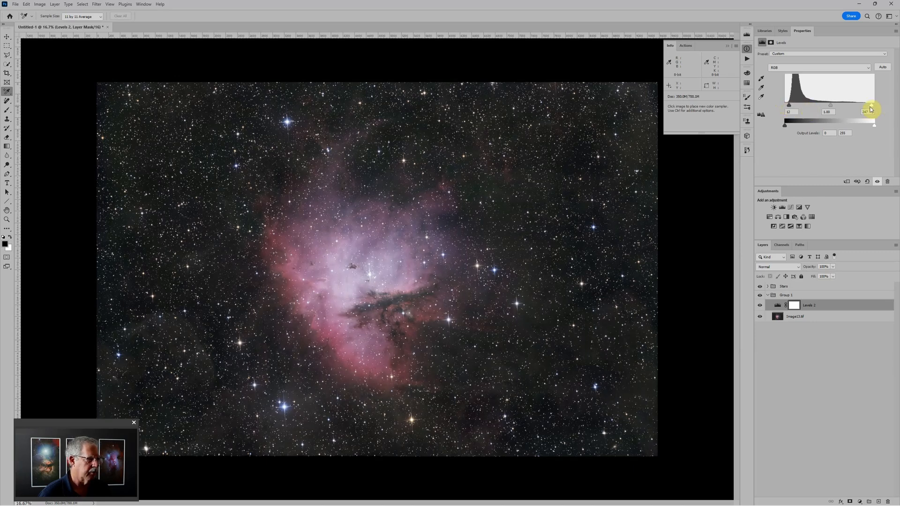
drag(870, 110, 867, 109)
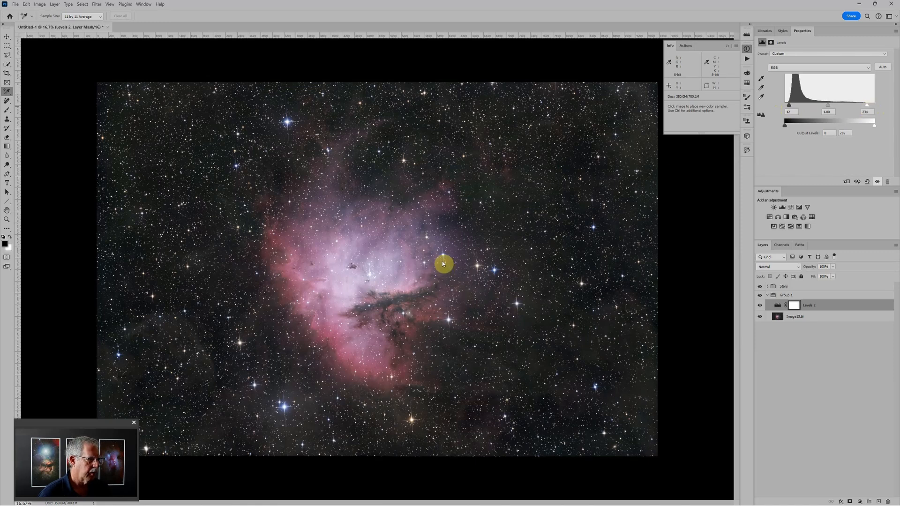
scroll(402, 263, up, 2)
scroll(412, 253, up, 1)
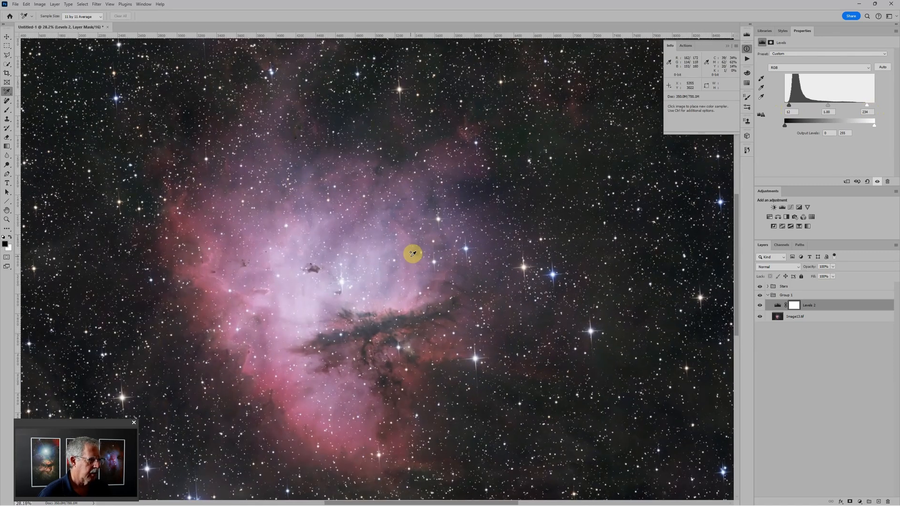
scroll(412, 254, down, 2)
scroll(396, 312, up, 3)
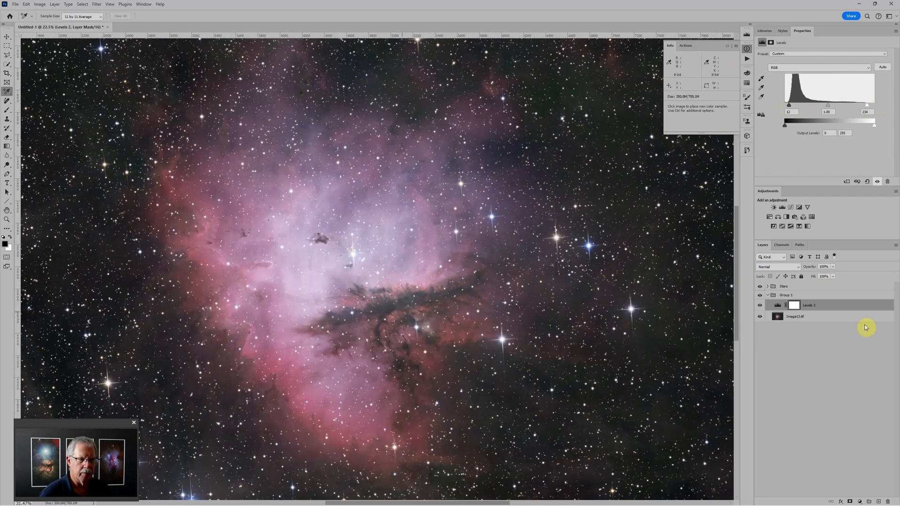
Step: Convert the Image13 layer to a smart object
click(835, 317)
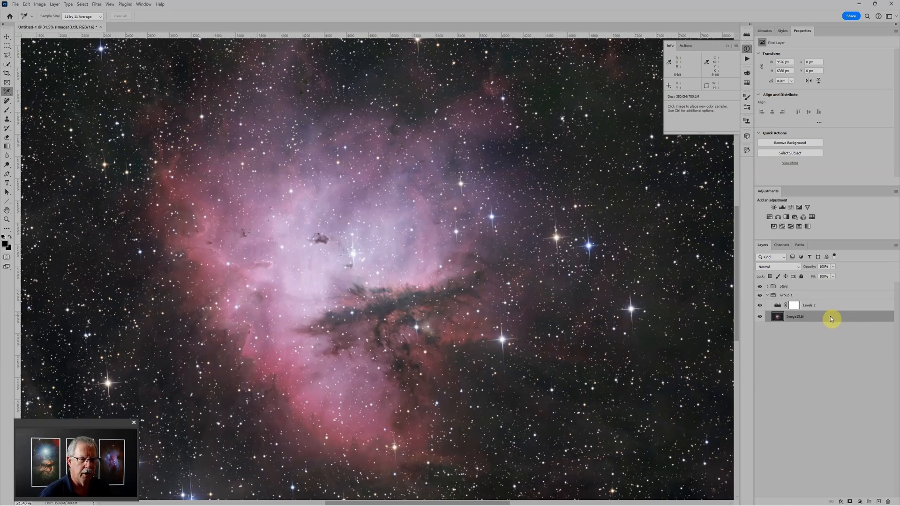
right_click(831, 318)
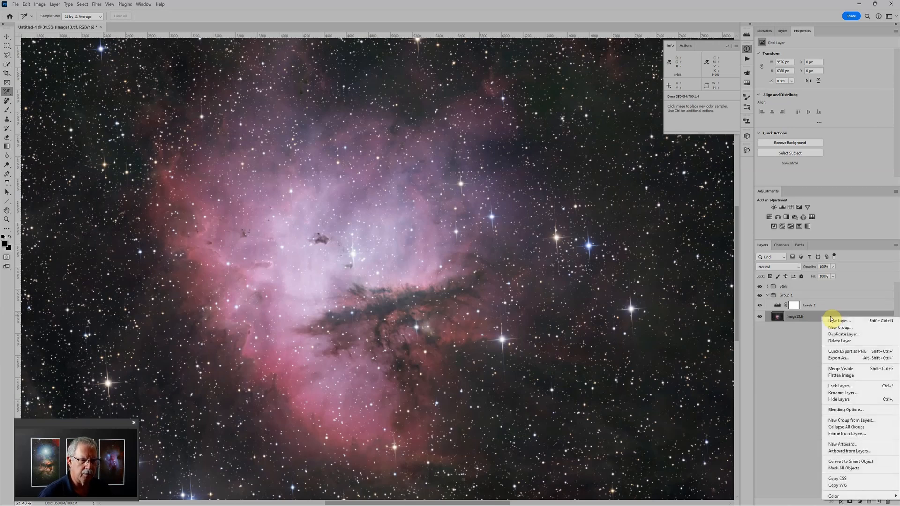
click(849, 462)
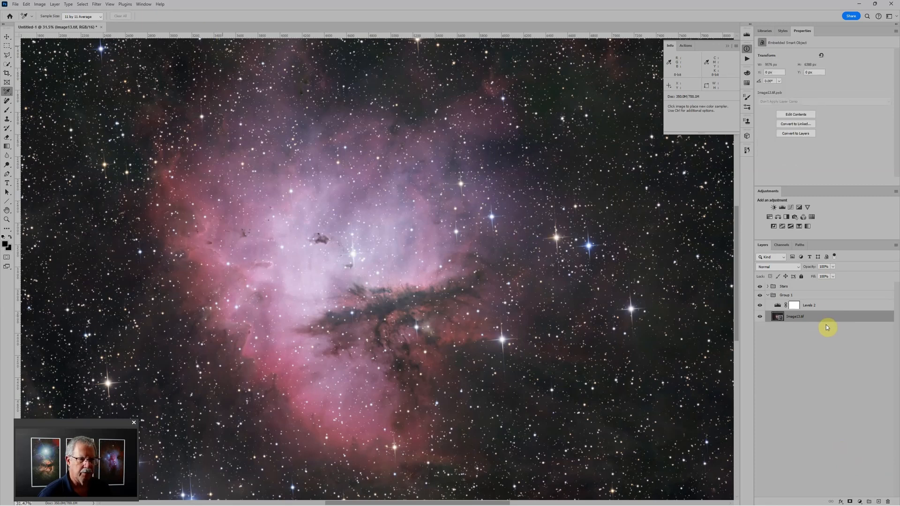
Step: Apply Smart Sharpen to the Image13 smart object with Amount 369%, Reduce Noise 39%, Remove Lens Blur and a slightly adjusted radius
click(97, 4)
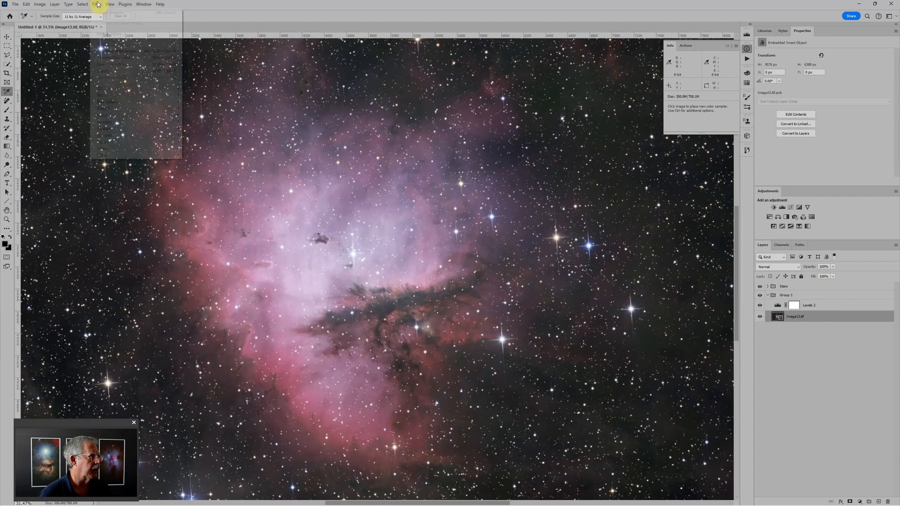
mouse_move(124, 138)
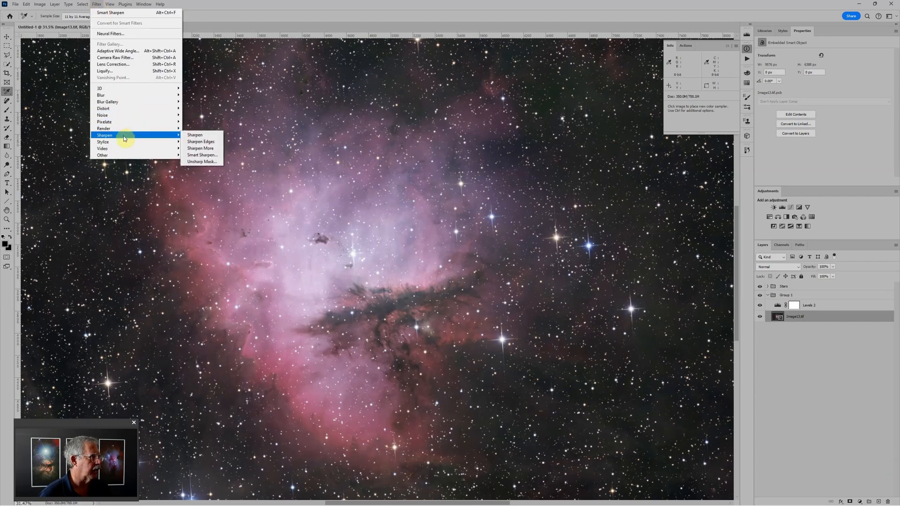
click(206, 155)
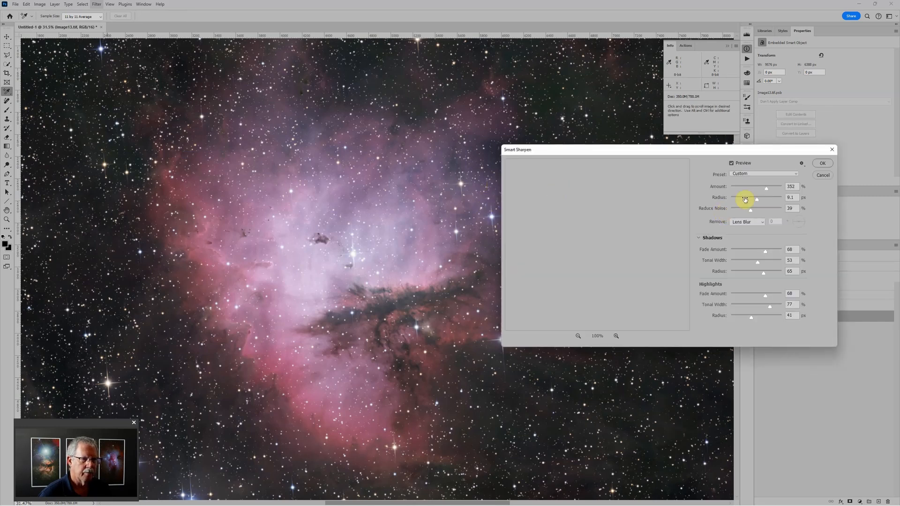
click(769, 192)
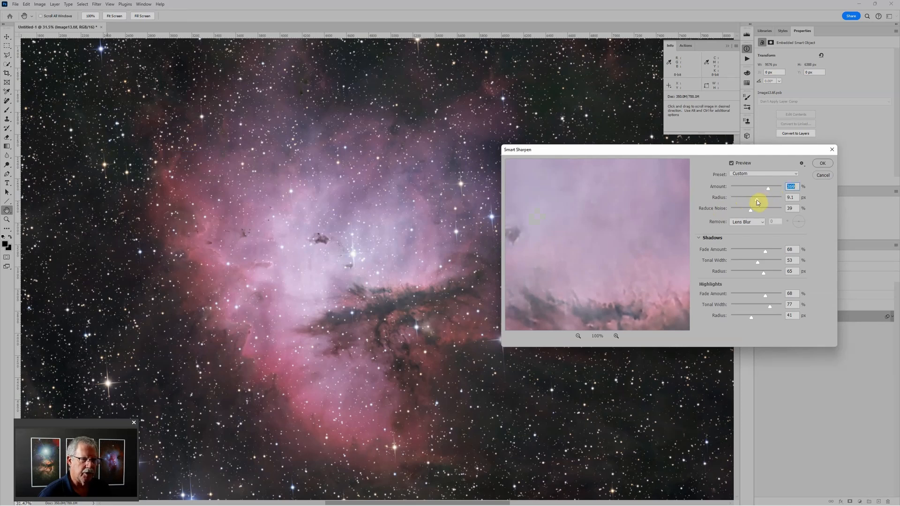
click(761, 202)
drag(761, 204, 757, 203)
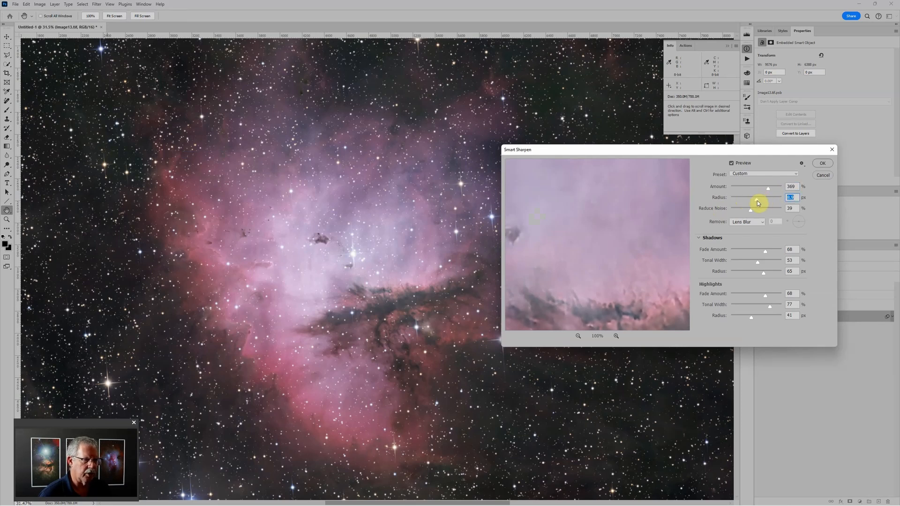
click(820, 166)
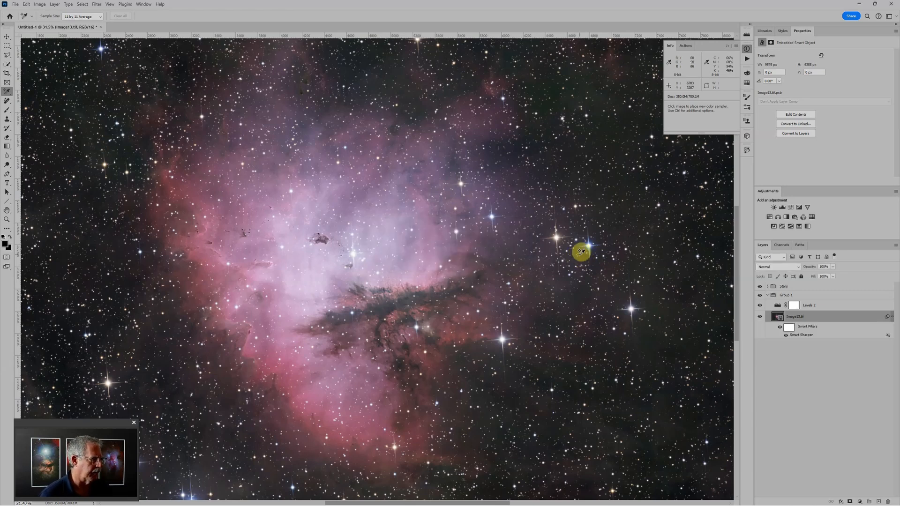
Step: Examine the sharpening around the nebula's dark dust lanes at several magnifications
scroll(412, 307, down, 1)
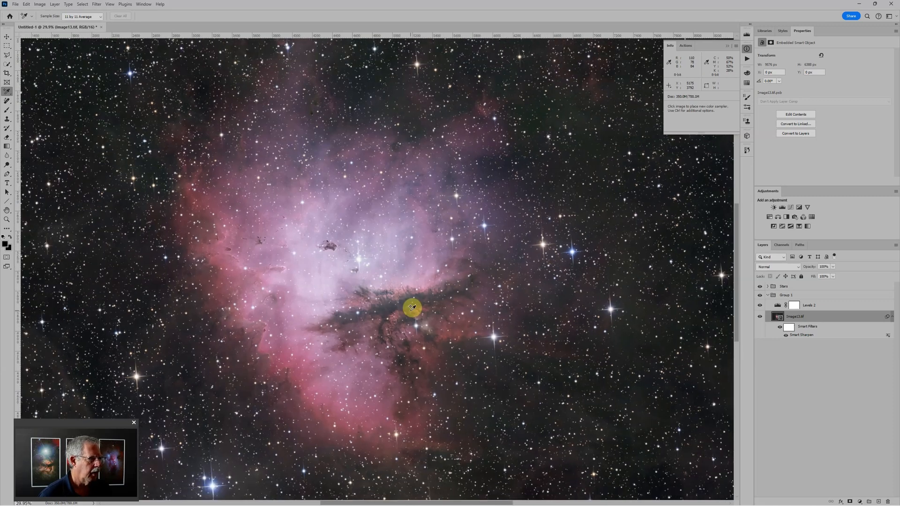
scroll(412, 308, down, 6)
scroll(412, 307, up, 7)
scroll(414, 306, down, 3)
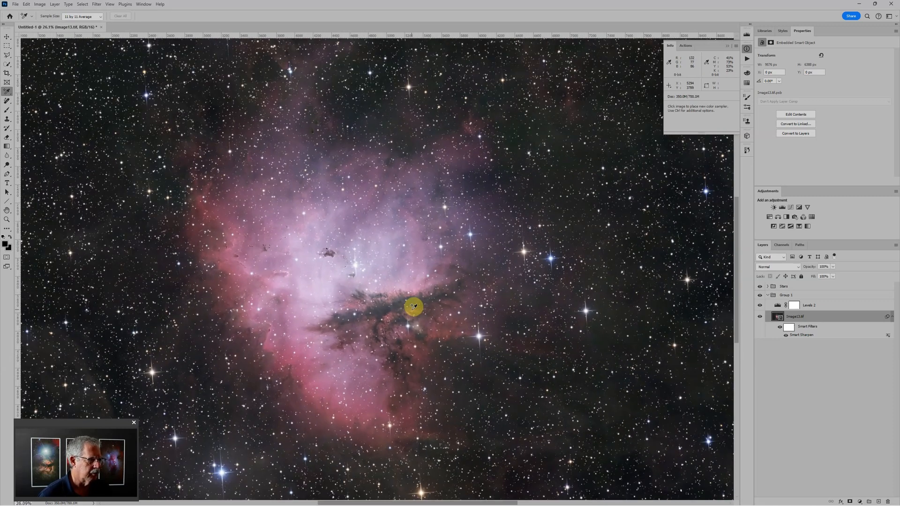
scroll(413, 307, down, 9)
scroll(404, 287, up, 1)
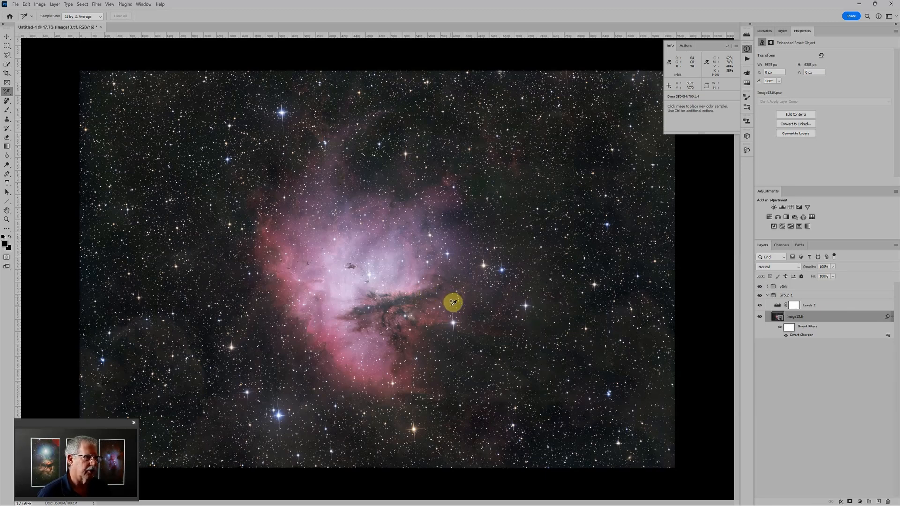
scroll(453, 302, up, 1)
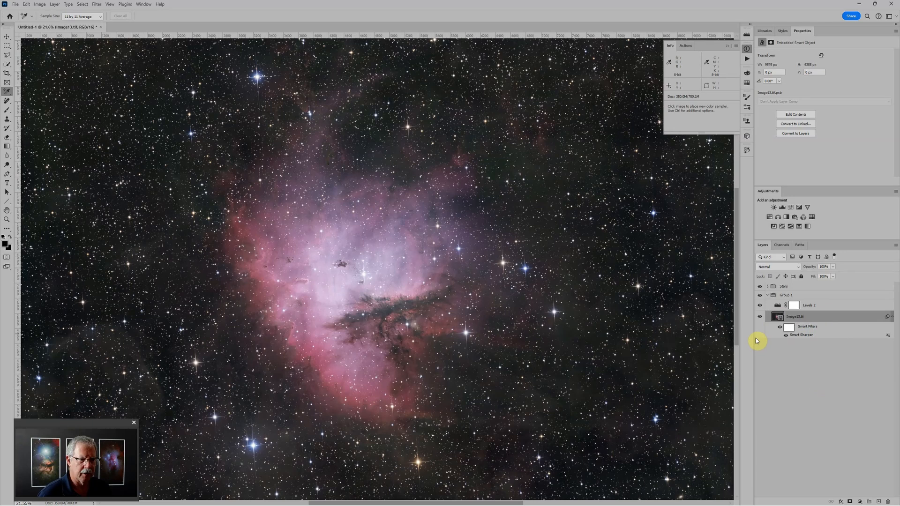
Step: Add a High Pass smart filter with a raised radius to the Image13 smart object
click(96, 4)
mouse_move(117, 157)
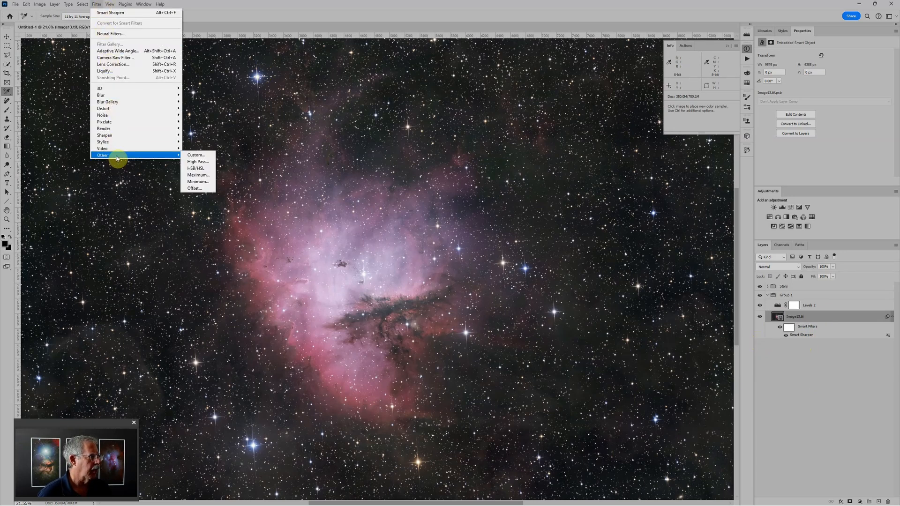
click(196, 162)
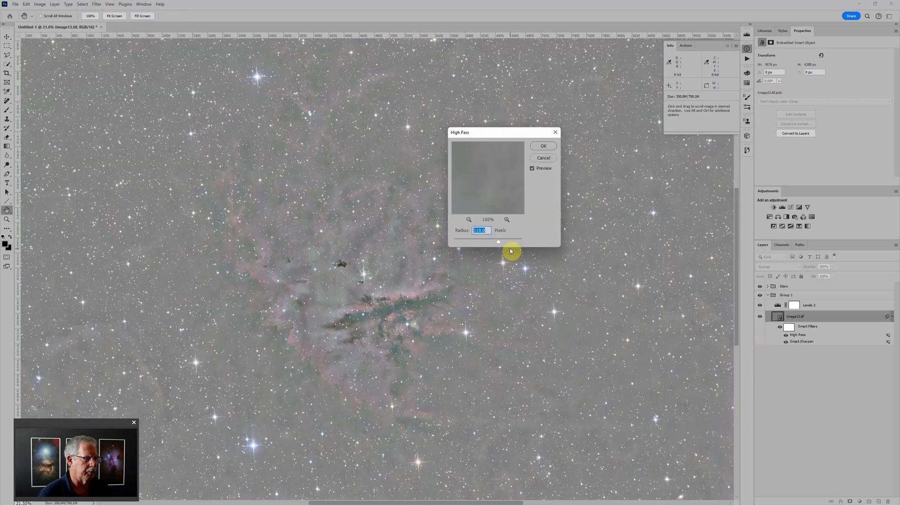
drag(498, 240, 502, 241)
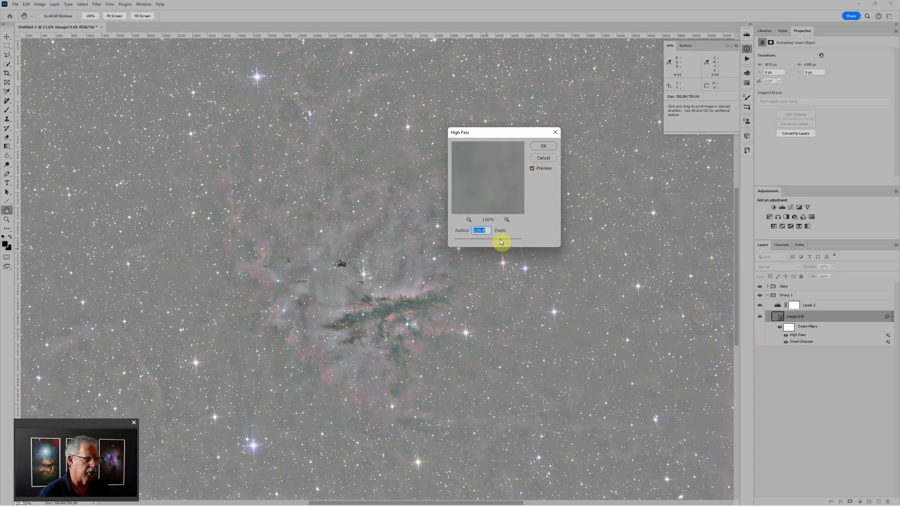
drag(503, 241, 503, 241)
click(545, 146)
key(i)
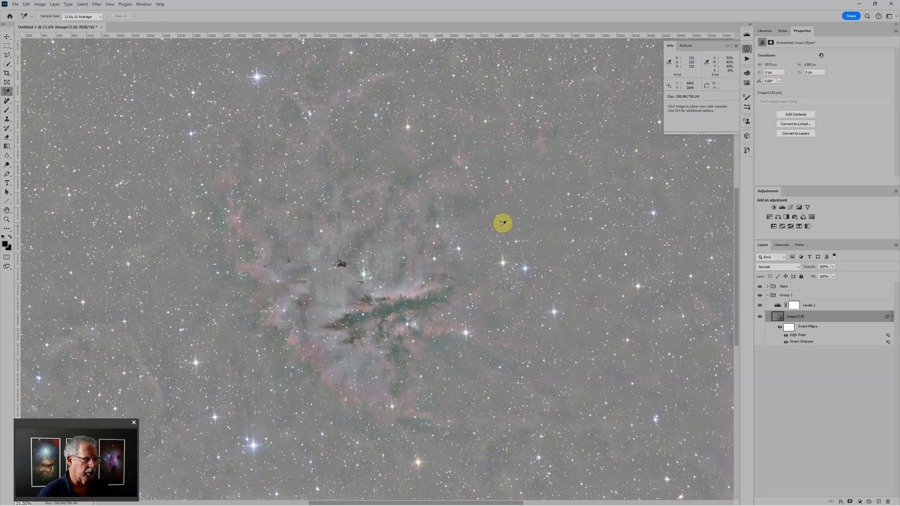
key(ctrl+minus)
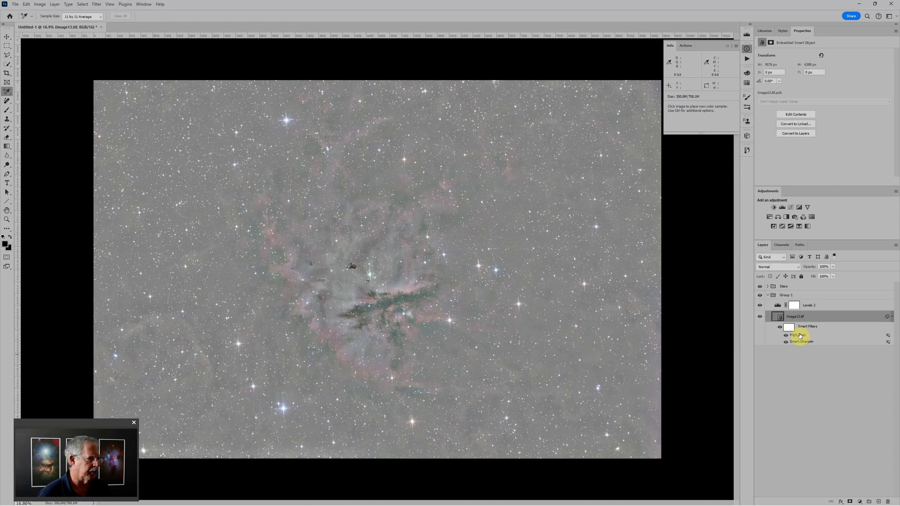
Step: Set the blending mode of the High Pass smart filter to Soft Light at 100% opacity
click(887, 336)
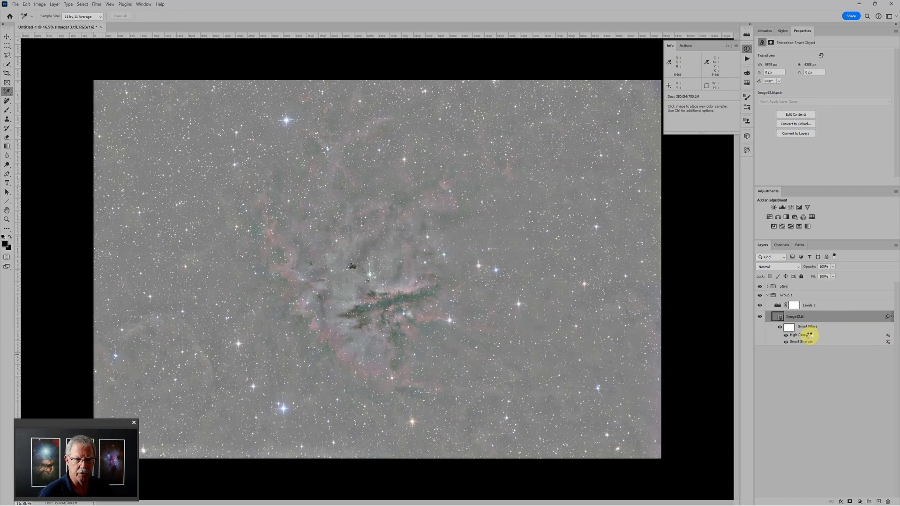
double_click(809, 335)
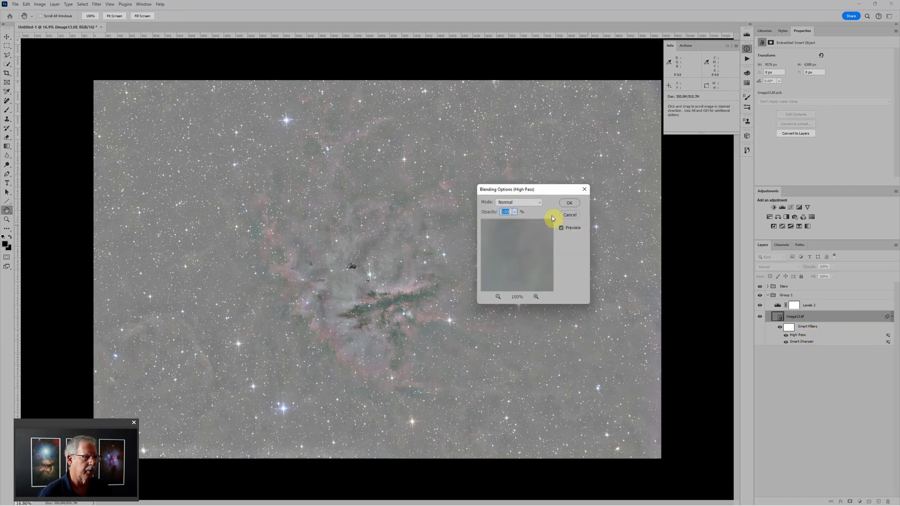
click(539, 204)
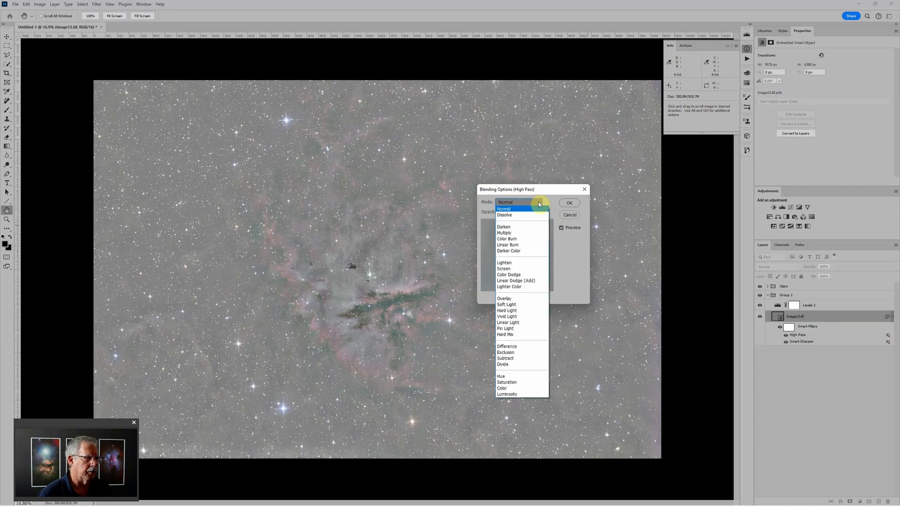
click(511, 304)
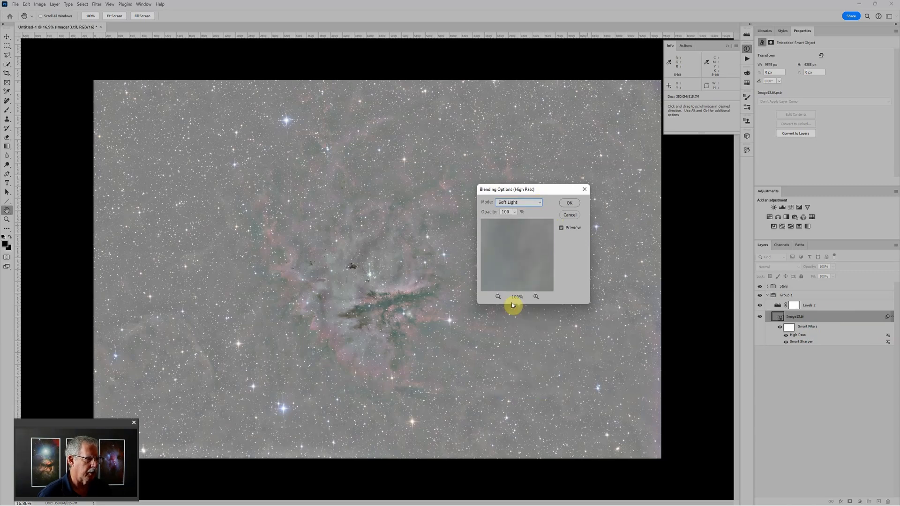
click(578, 203)
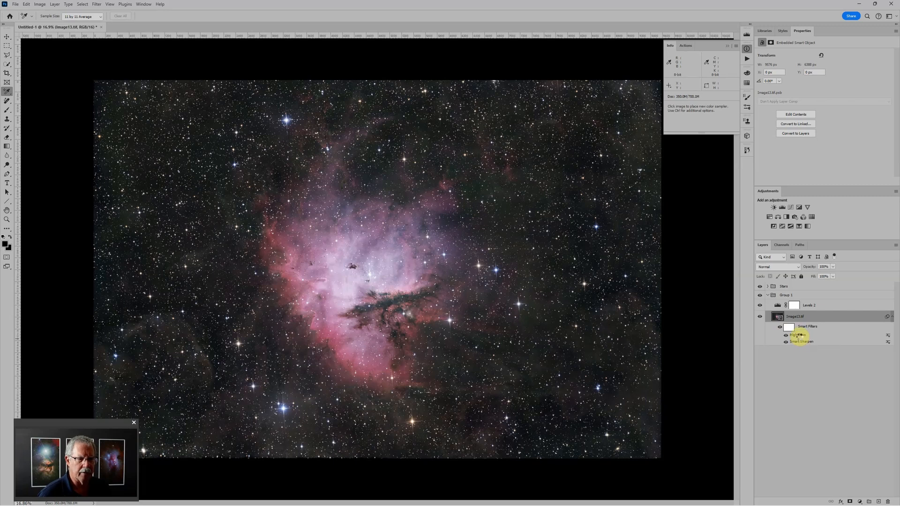
Step: Change the radius of the High Pass smart filter to 263.1 pixels
double_click(798, 335)
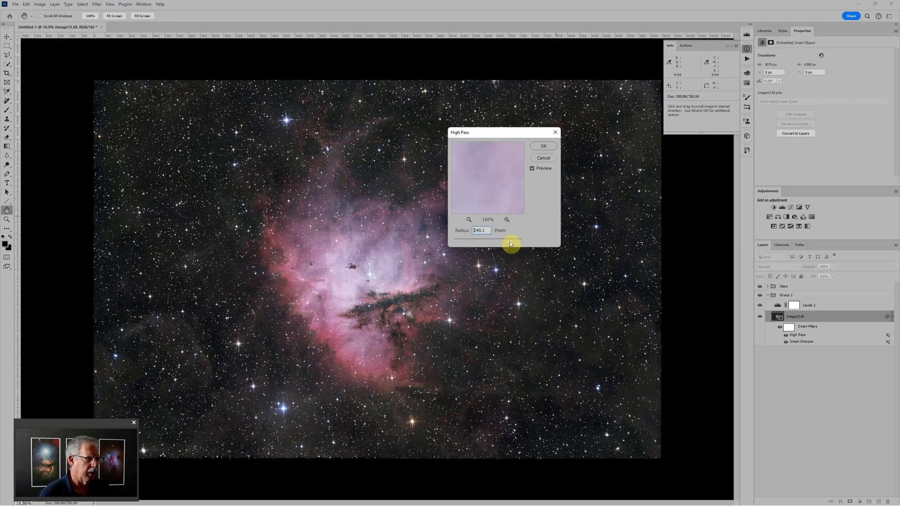
mouse_move(512, 243)
mouse_down()
mouse_move(501, 240)
mouse_move(509, 242)
mouse_up()
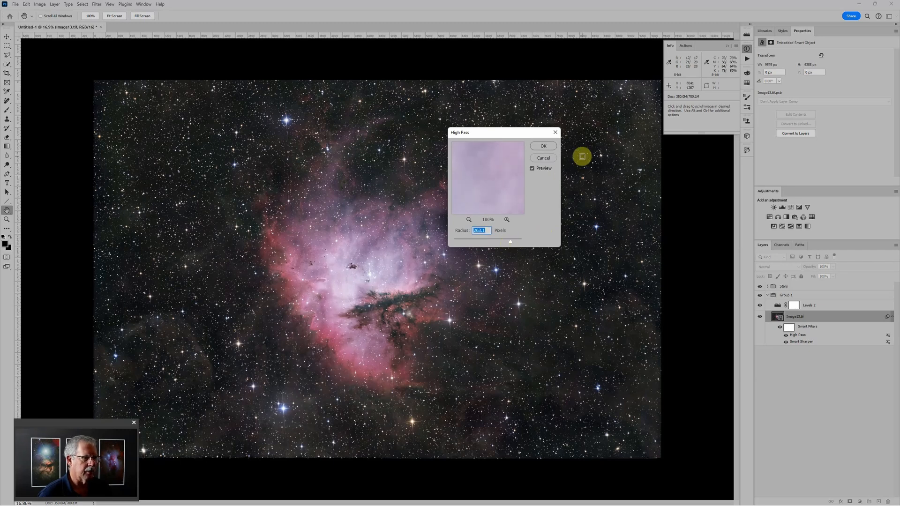
click(543, 149)
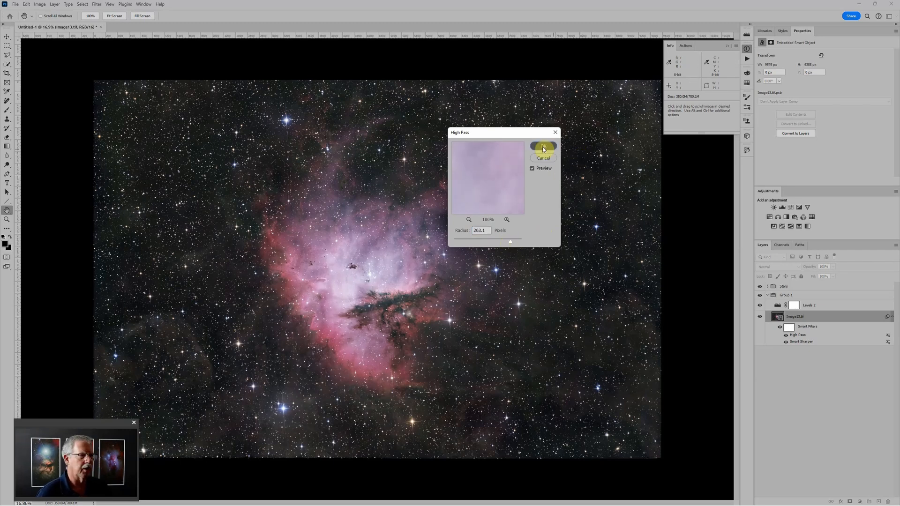
key(i)
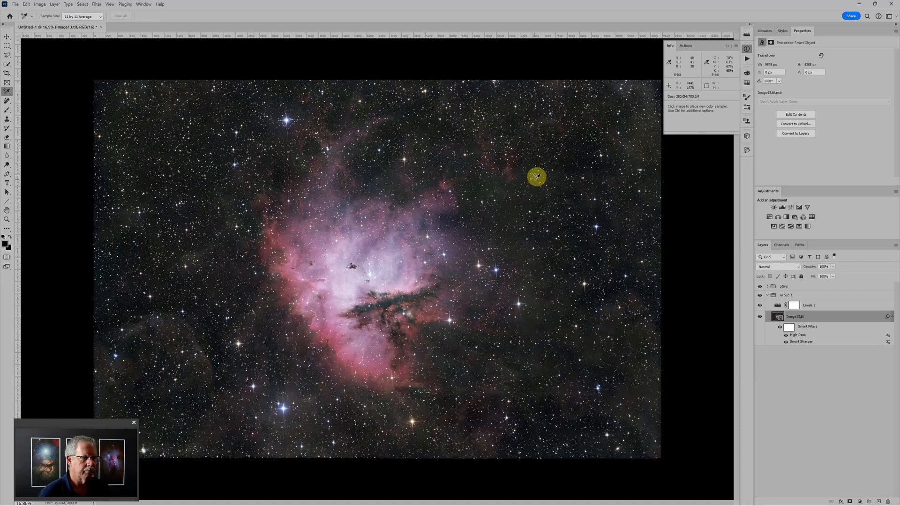
Step: Lower the shadow input level of the Levels 2 adjustment in Group 1 to 5
scroll(537, 177, down, 3)
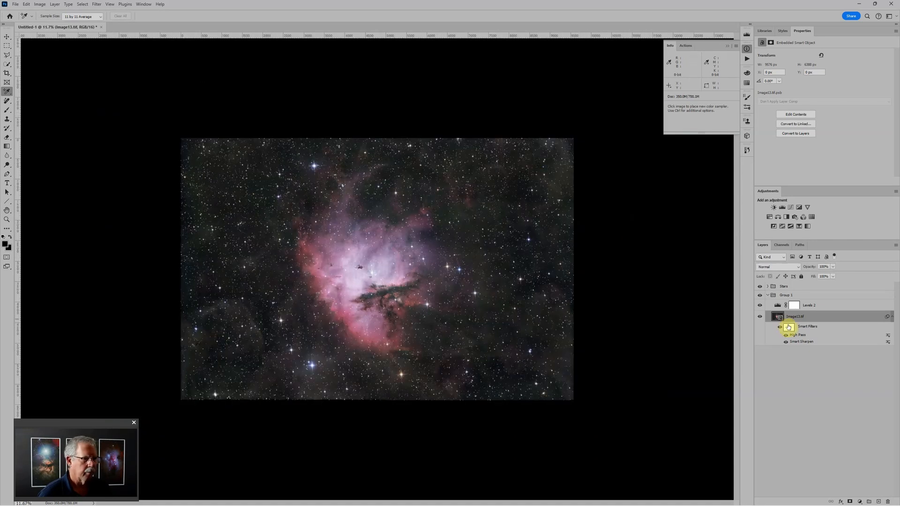
click(777, 306)
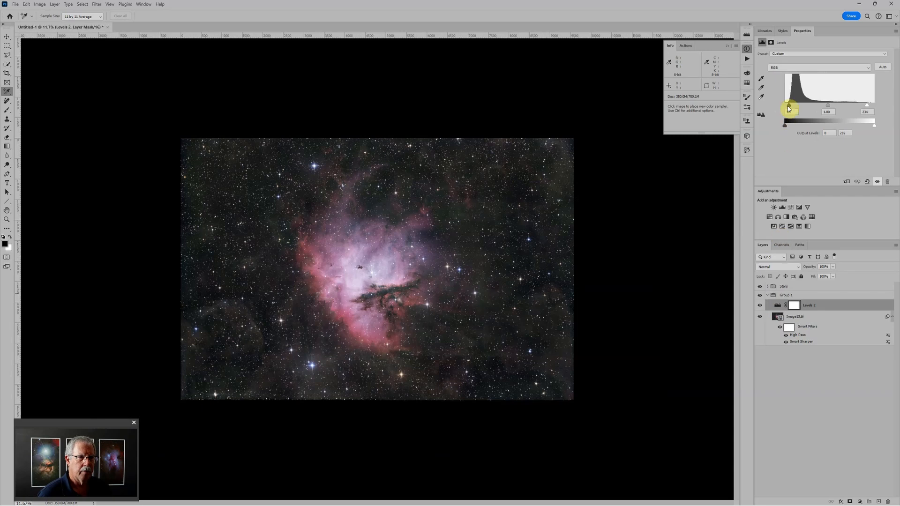
drag(790, 106, 787, 107)
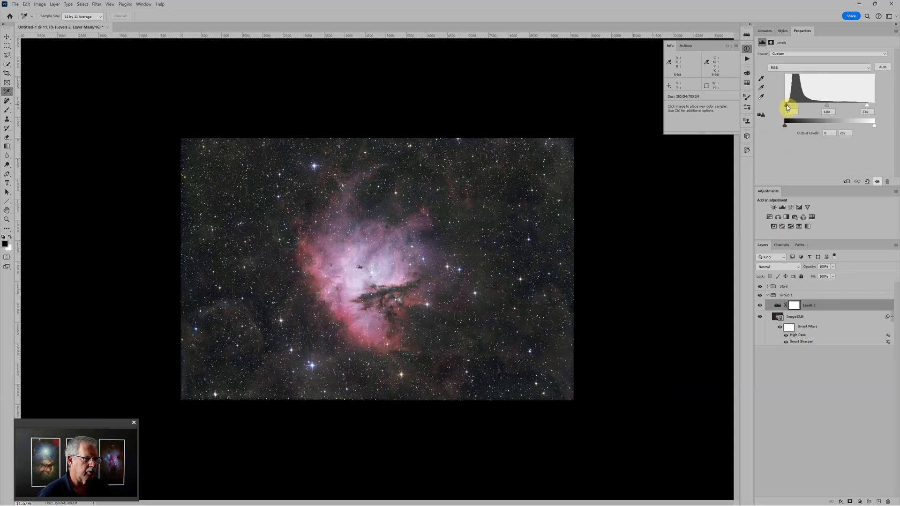
key(ctrl+0)
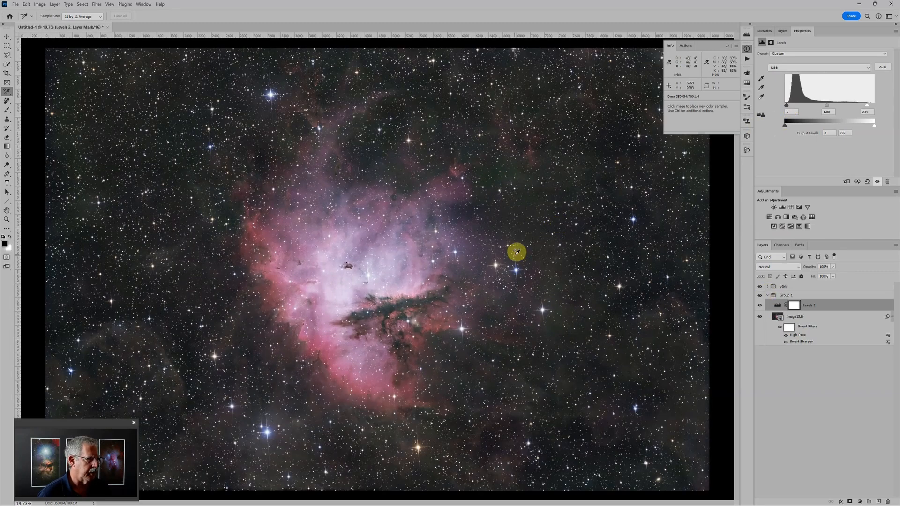
scroll(517, 251, down, 2)
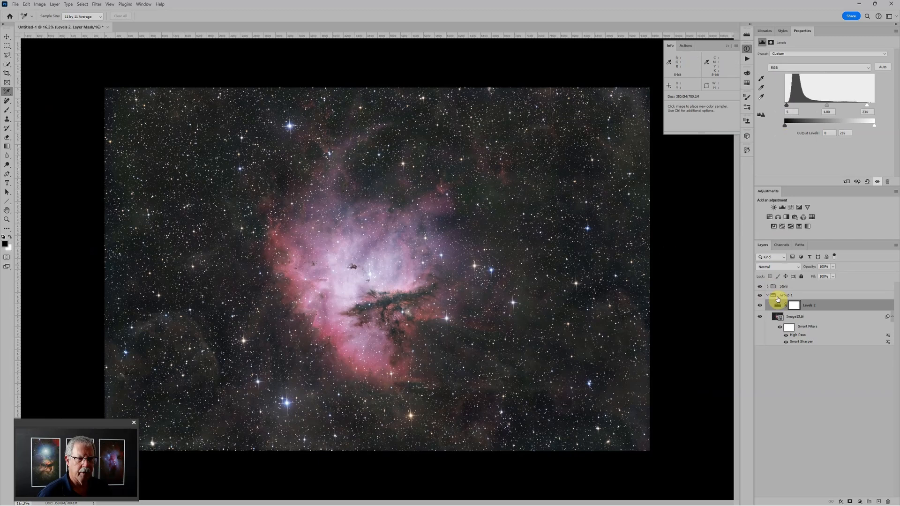
Step: Collapse Group 1, expand the Stars group and set the midtone input of its Levels 1 adjustment to 0.71
click(767, 295)
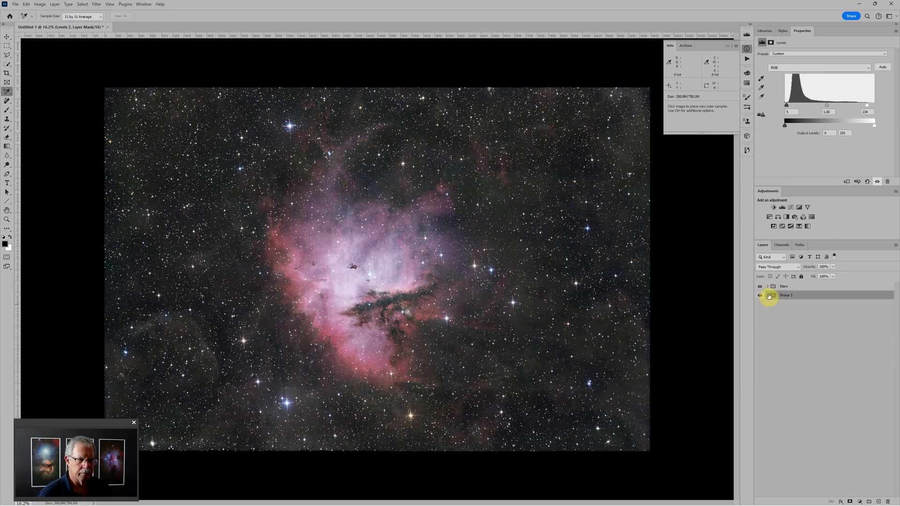
click(767, 286)
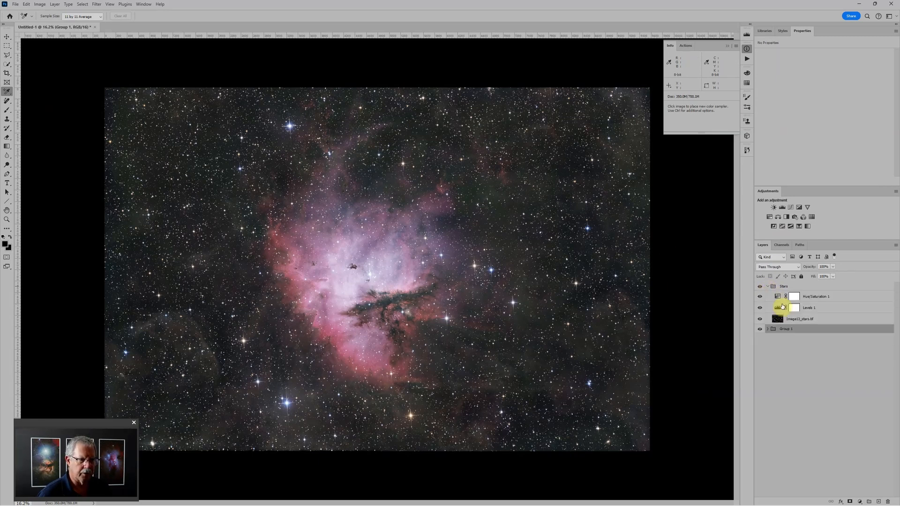
click(779, 310)
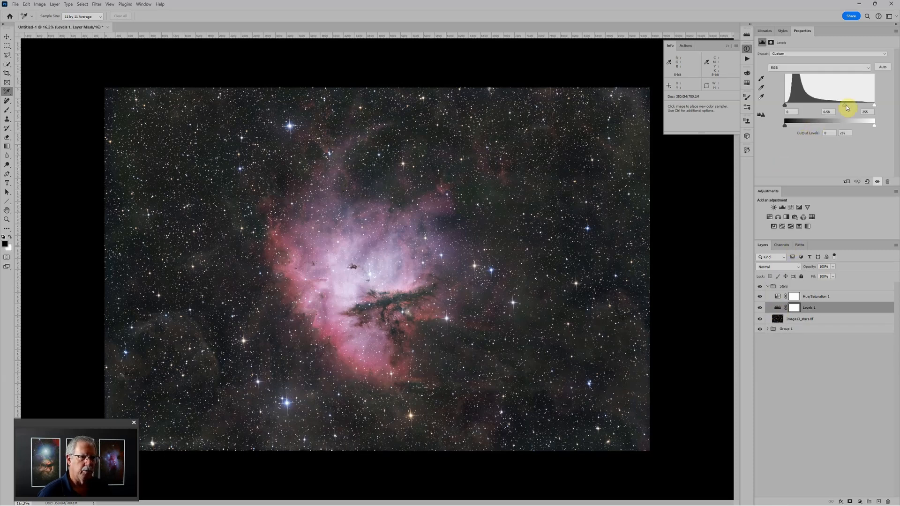
mouse_move(847, 107)
mouse_down()
mouse_move(831, 107)
mouse_move(851, 106)
mouse_move(839, 102)
mouse_up()
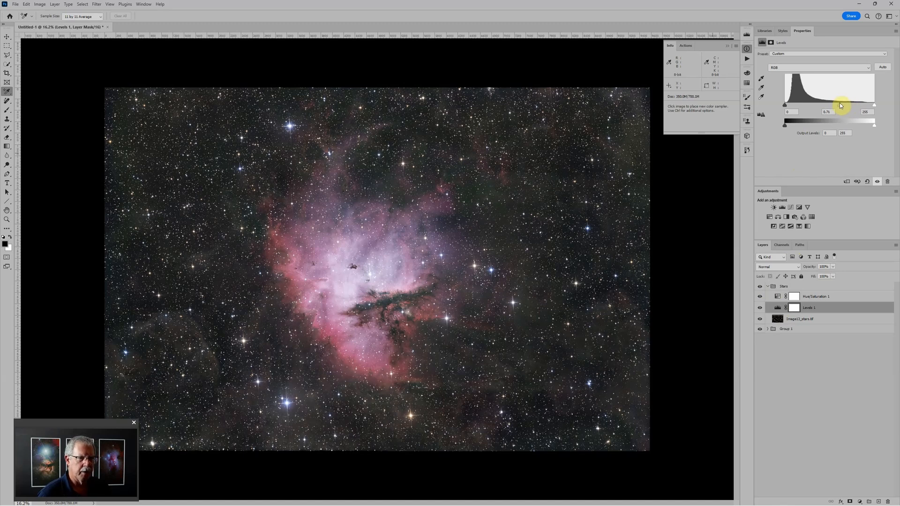
key(ctrl+minus)
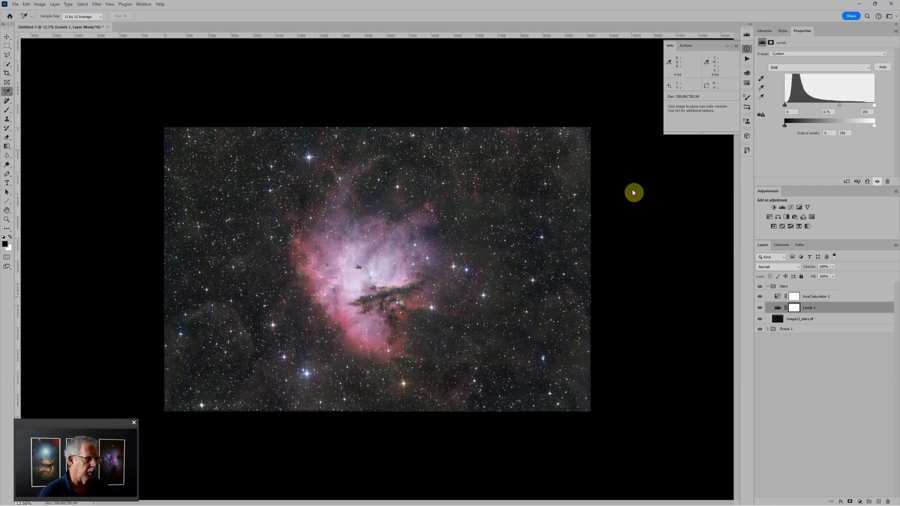
Step: Change the blending mode of the Stars group to Lighten
click(792, 287)
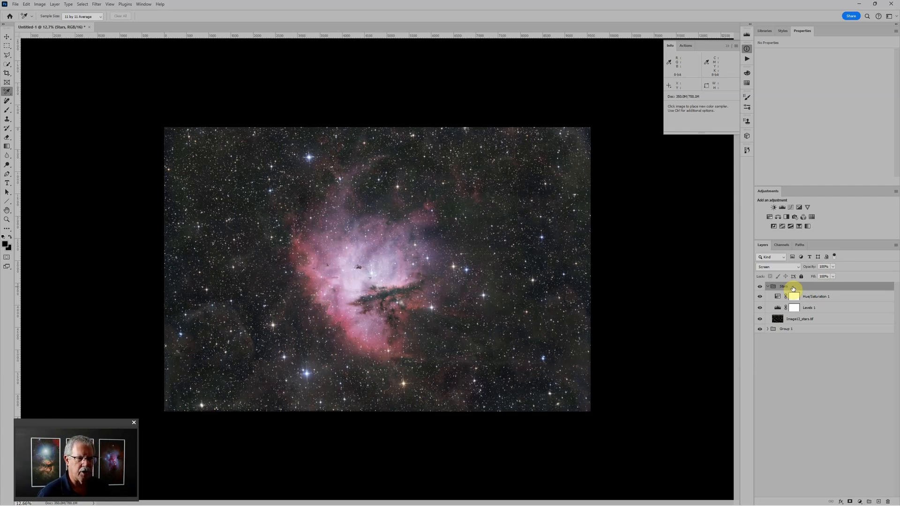
scroll(382, 282, up, 5)
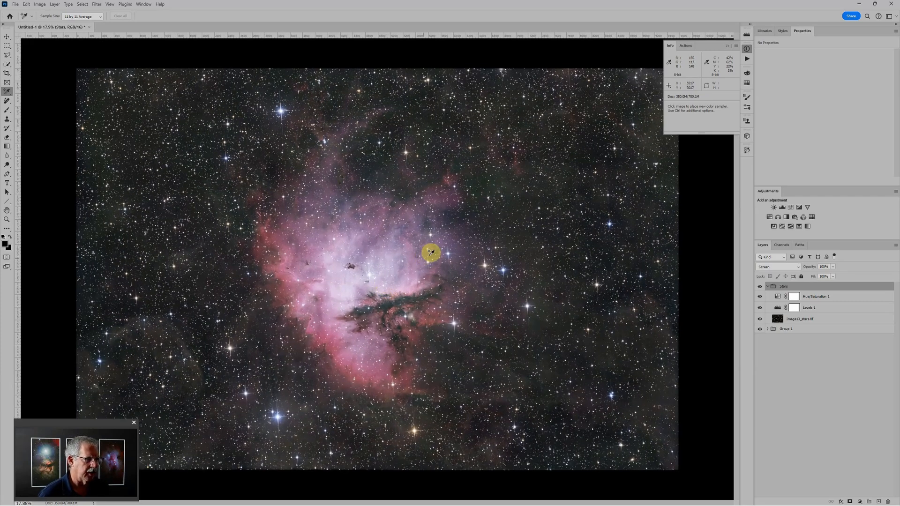
scroll(434, 251, down, 1)
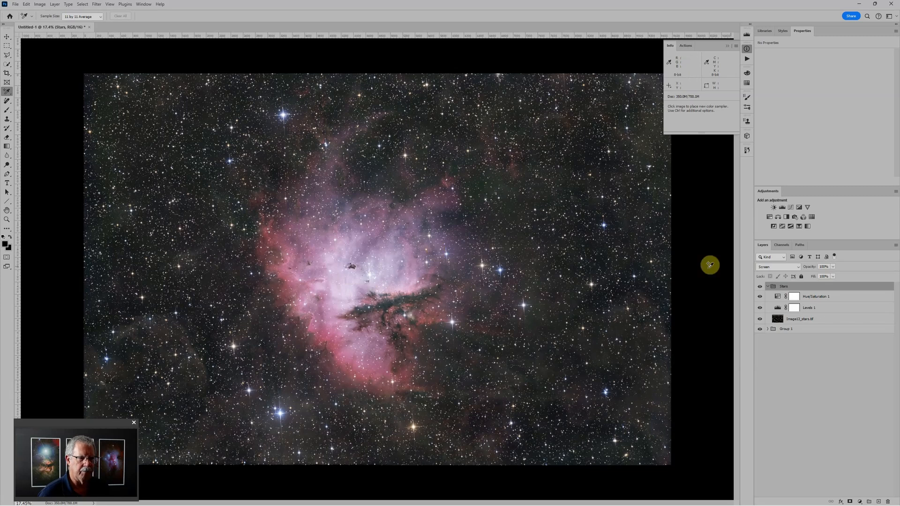
click(780, 268)
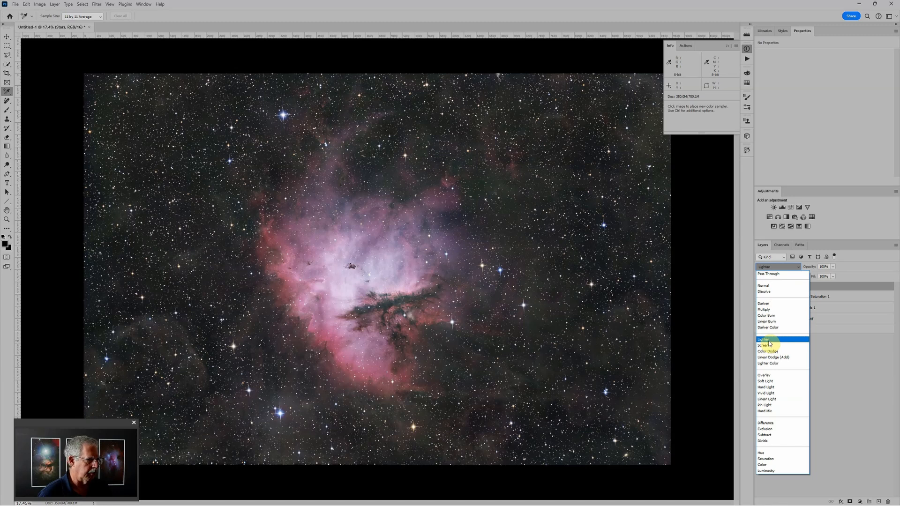
click(769, 340)
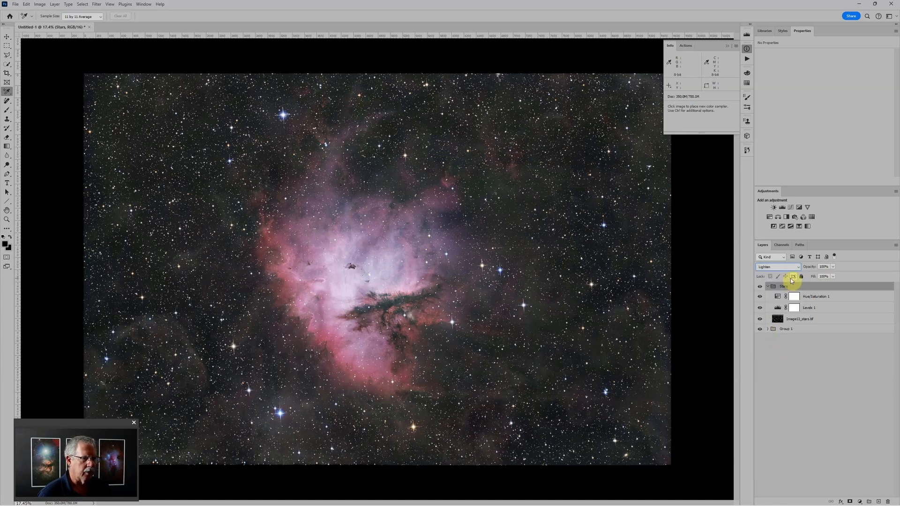
Step: Darken the stars by setting the midtone input of the Levels 1 adjustment to 0.44
click(778, 308)
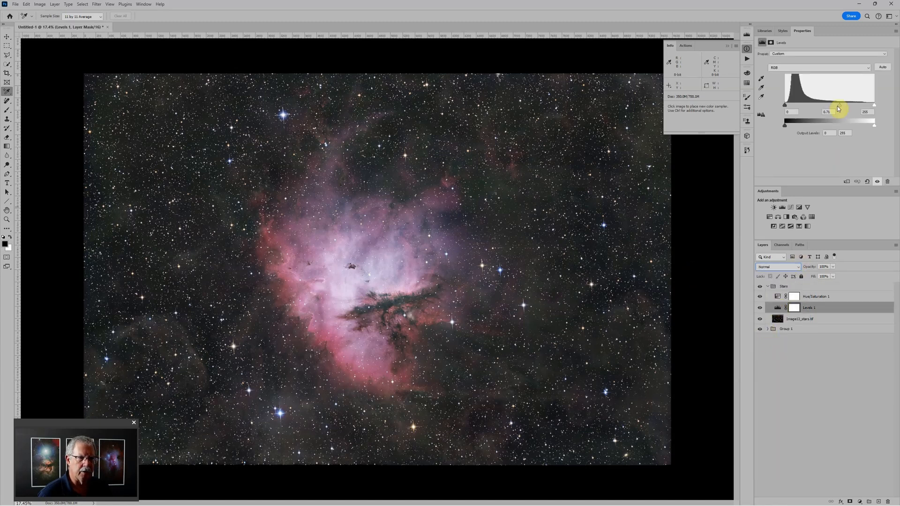
drag(838, 109, 852, 109)
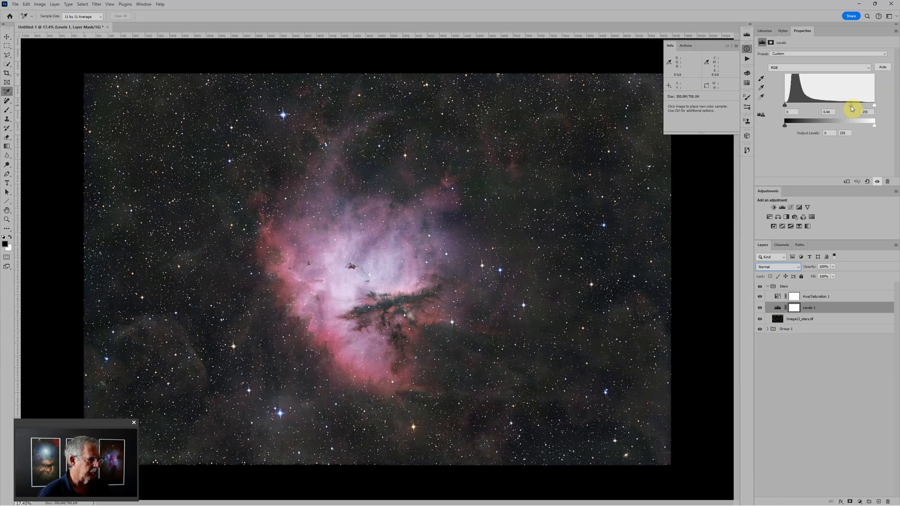
scroll(617, 198, down, 2)
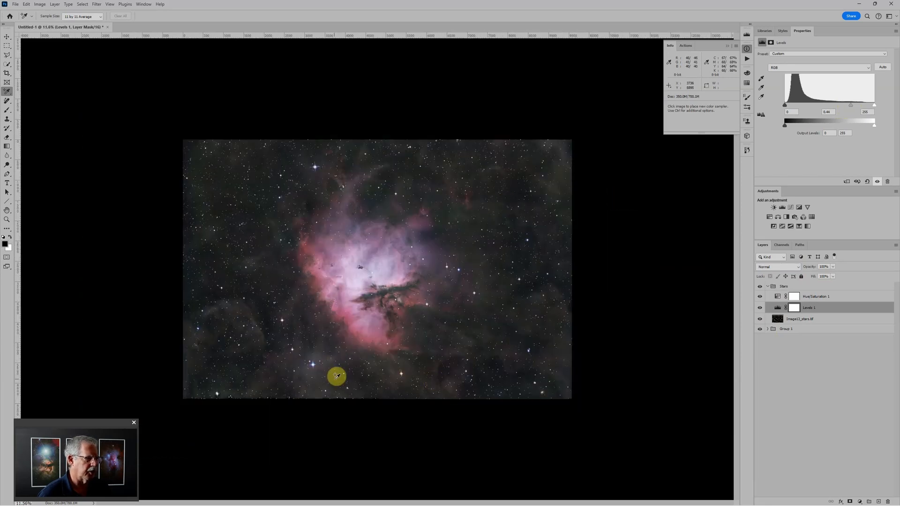
Step: Review the Stars group's blending mode, keep it at Lighten, and inspect the star field at several magnifications
click(789, 287)
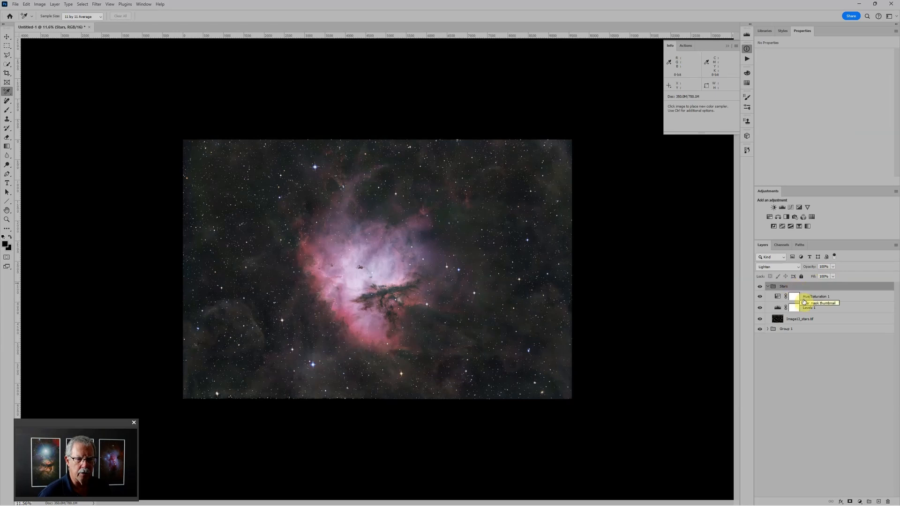
click(785, 267)
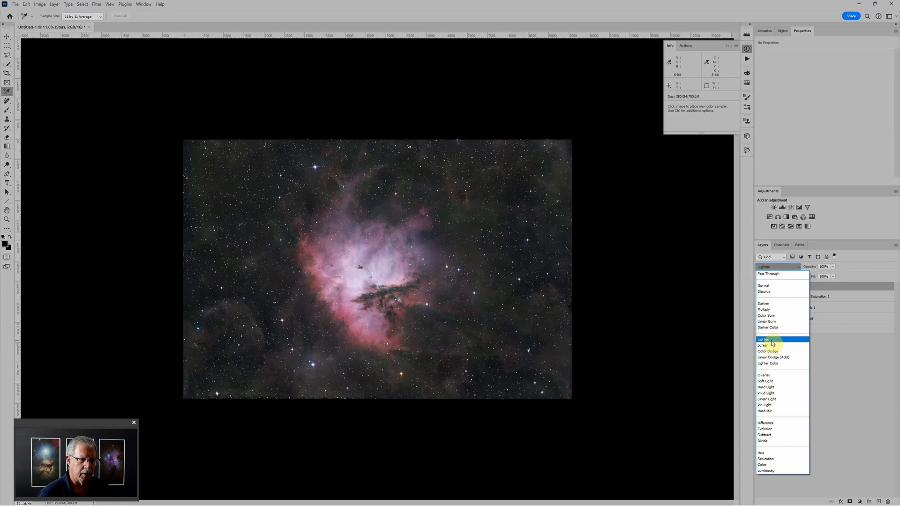
click(769, 339)
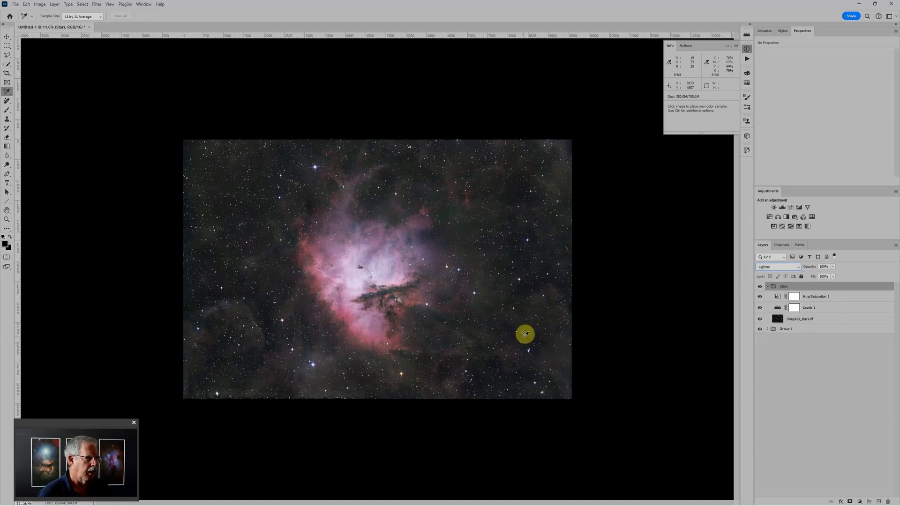
key(ctrl+plus)
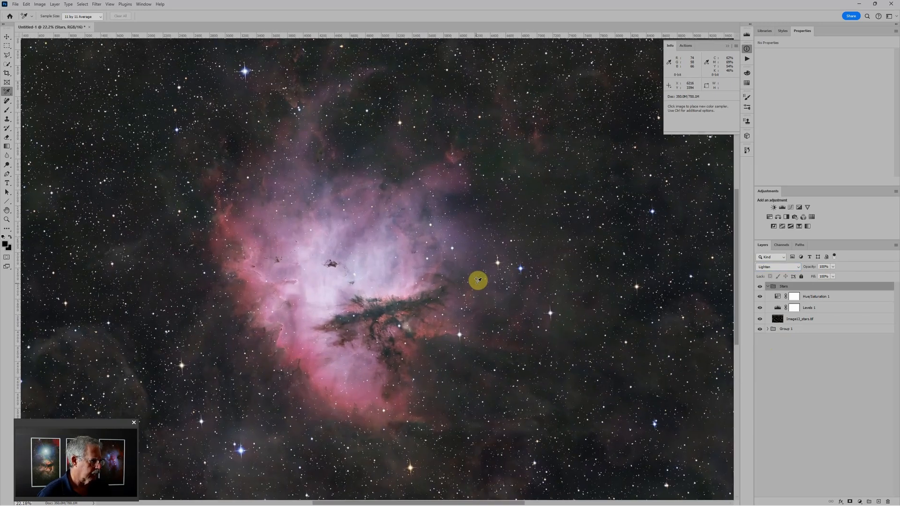
key(ctrl+minus)
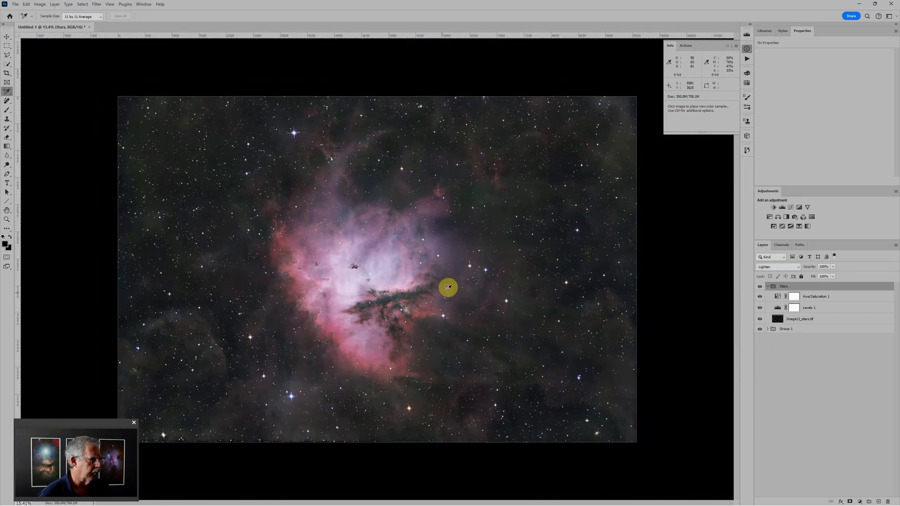
key(ctrl+plus)
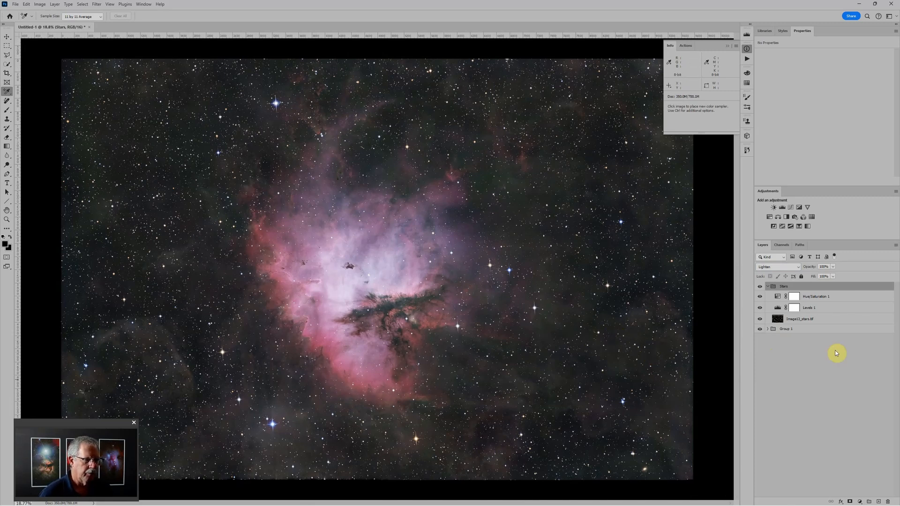
Step: Convert the Image13_stars.tif layer in the Stars group to a smart object
click(847, 321)
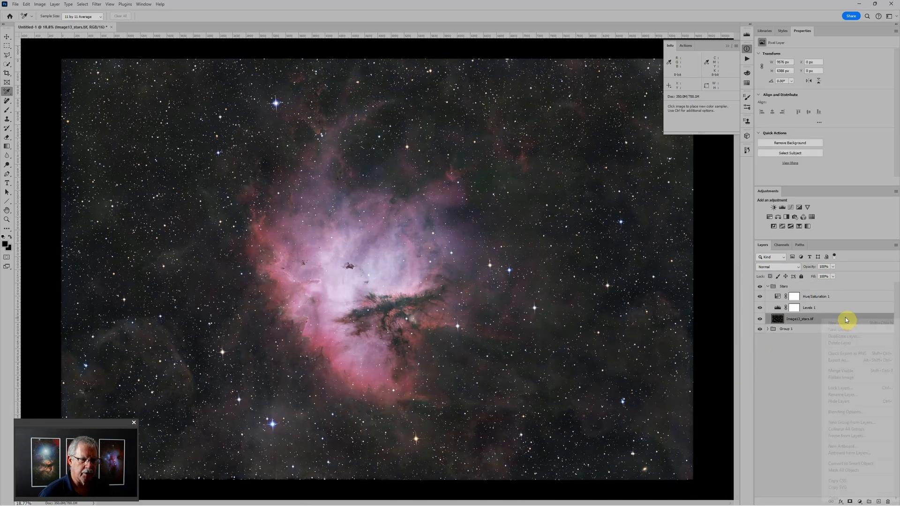
right_click(848, 321)
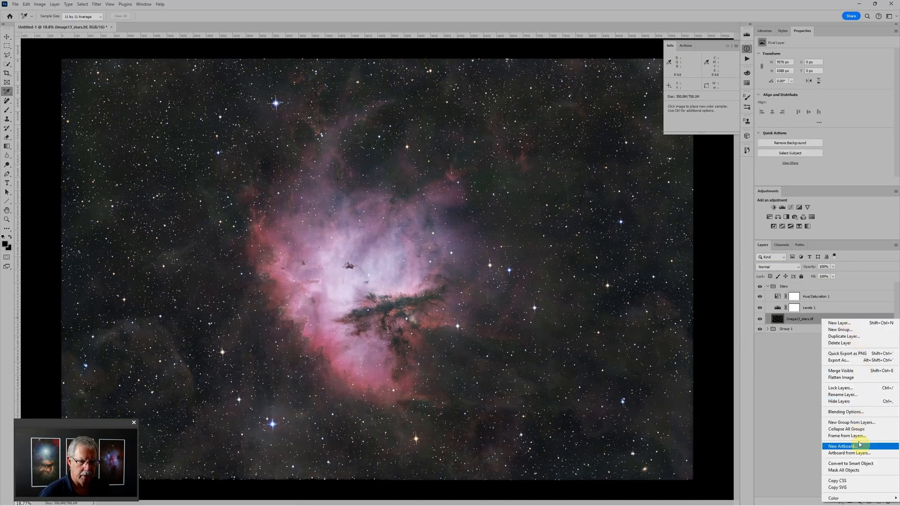
click(852, 463)
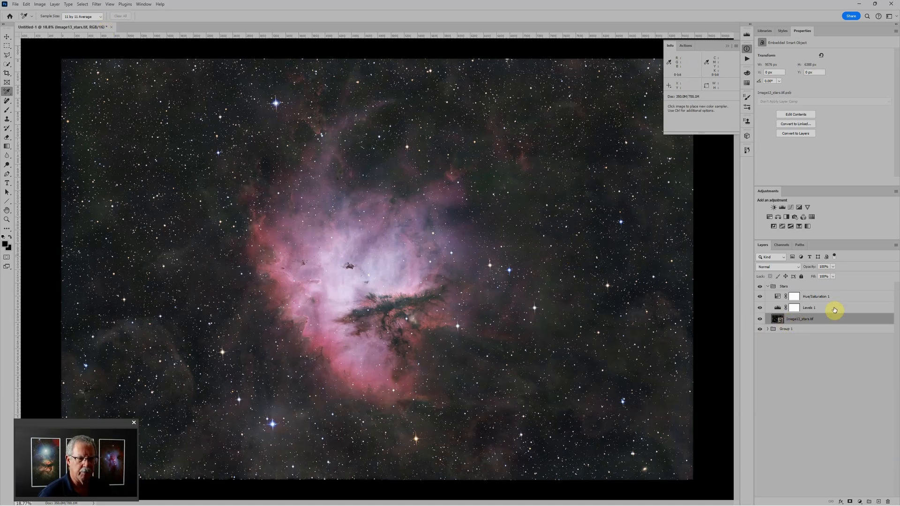
Step: Apply a Dust & Scratches smart filter with a slightly raised radius and a threshold of 0 levels to the stars smart object
click(97, 4)
click(98, 5)
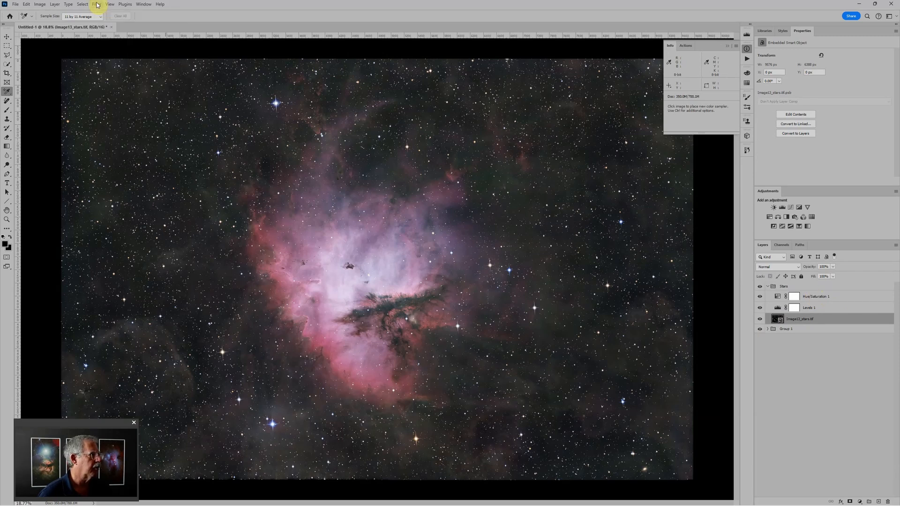
click(97, 5)
mouse_move(124, 115)
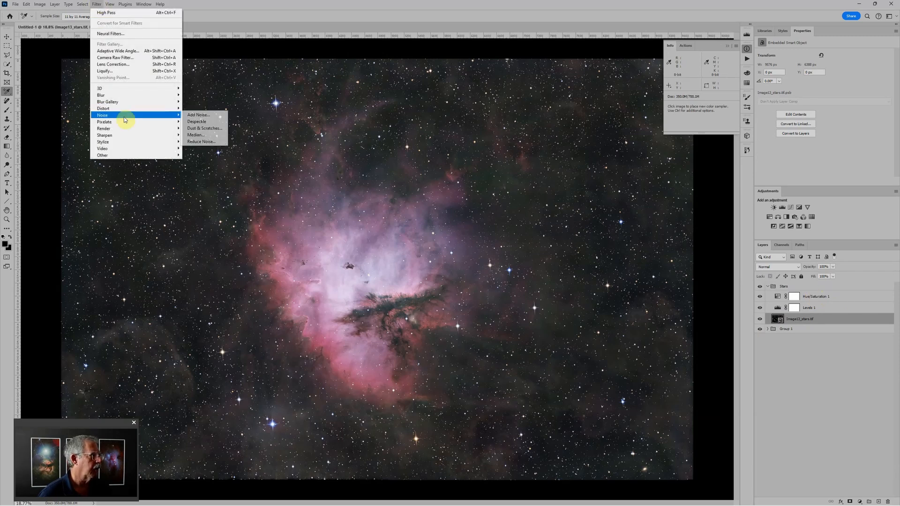
click(199, 128)
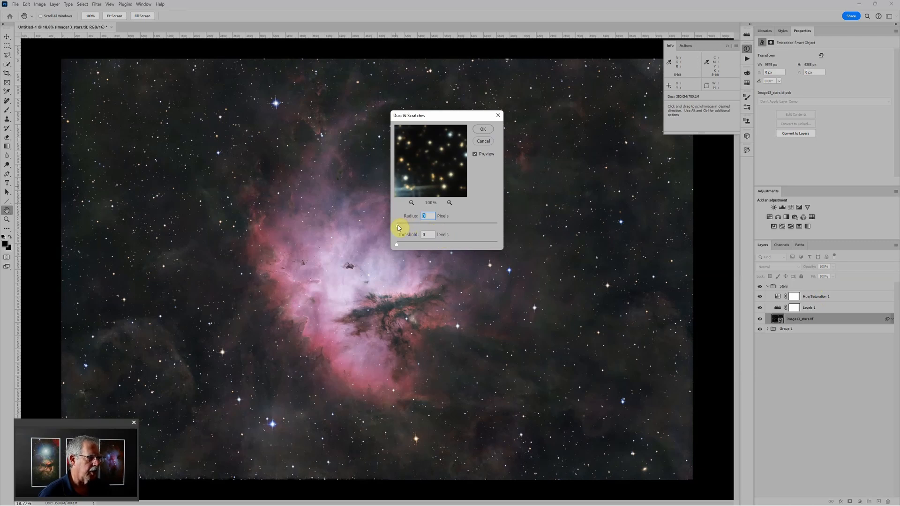
drag(400, 228, 399, 226)
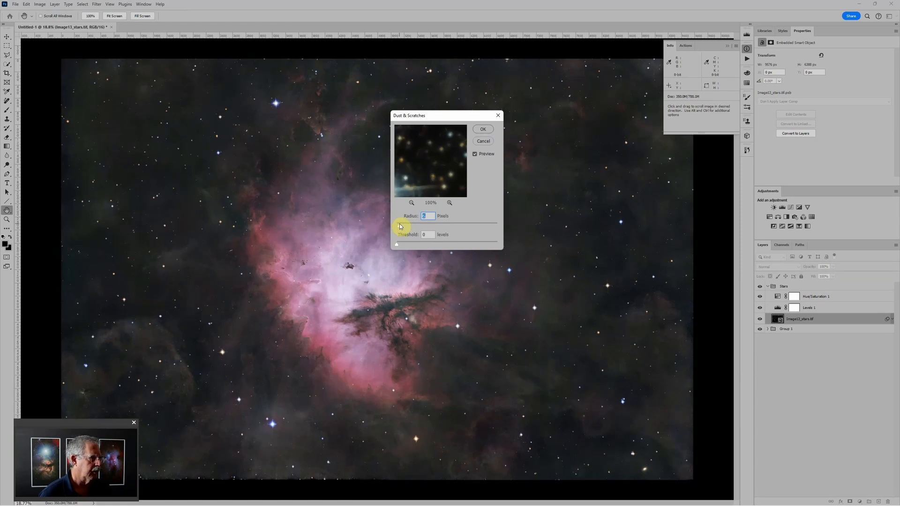
click(483, 129)
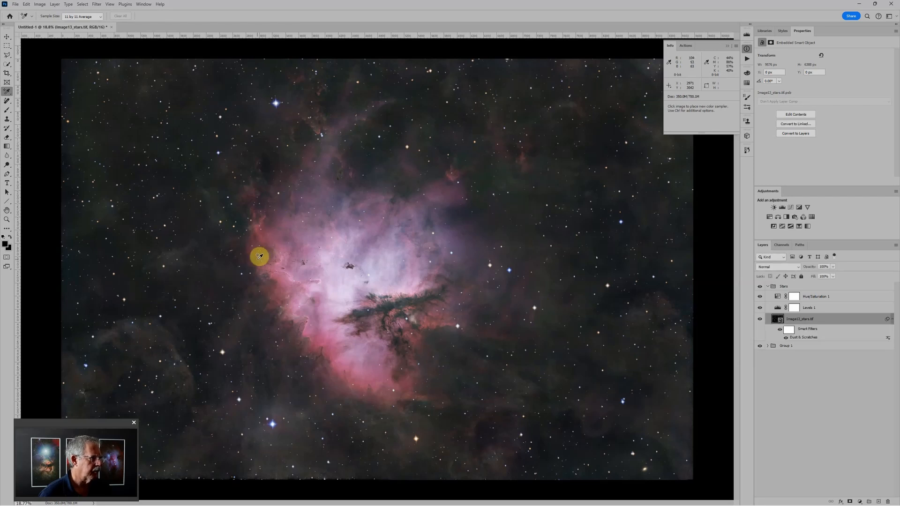
scroll(260, 256, down, 2)
scroll(260, 257, down, 1)
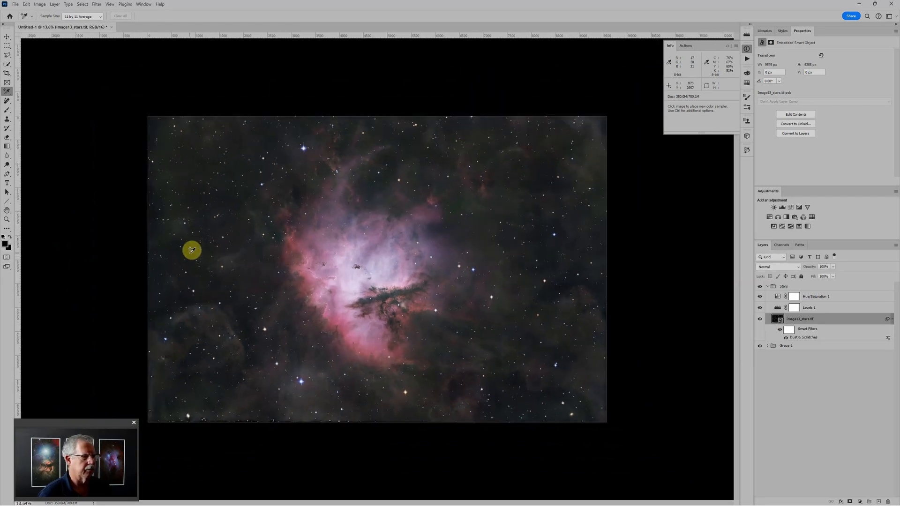
scroll(191, 250, up, 3)
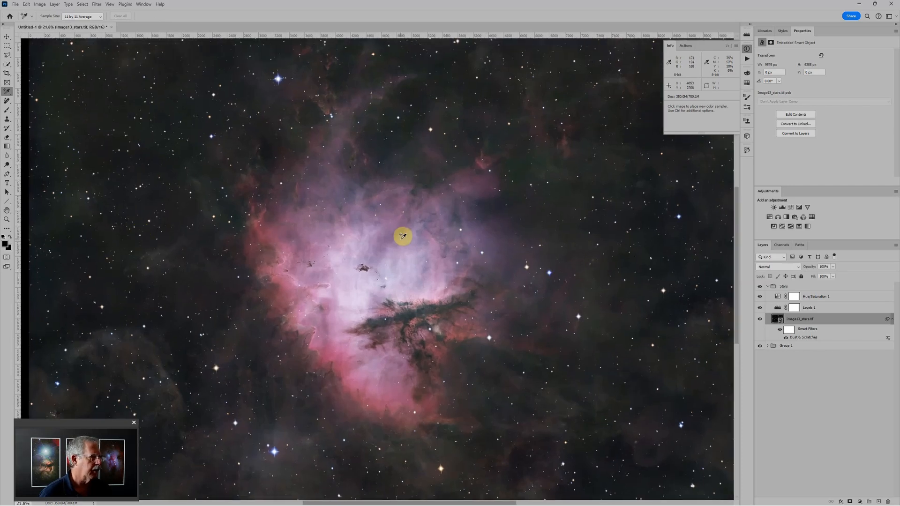
scroll(402, 235, down, 1)
scroll(402, 235, down, 1)
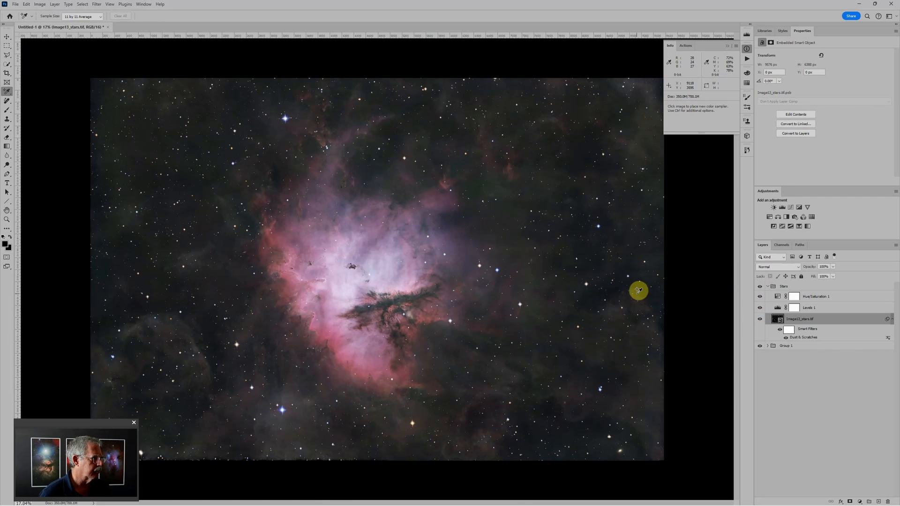
Step: Darken the stars further by setting the midtone input of the Levels 1 adjustment to 0.30
click(782, 308)
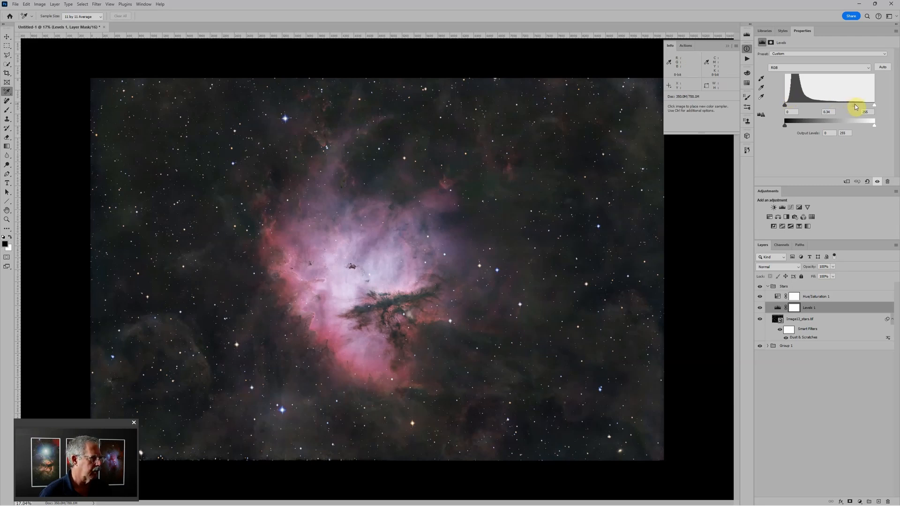
scroll(567, 215, down, 5)
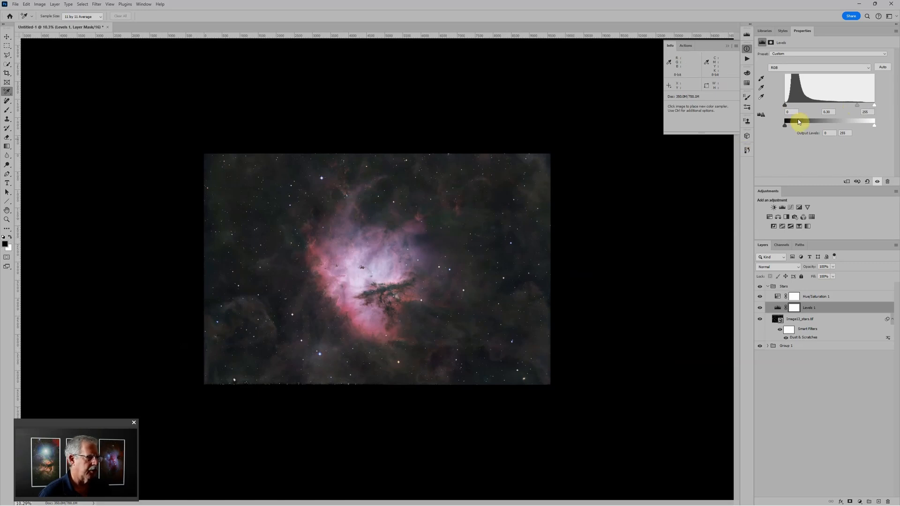
scroll(447, 172, up, 5)
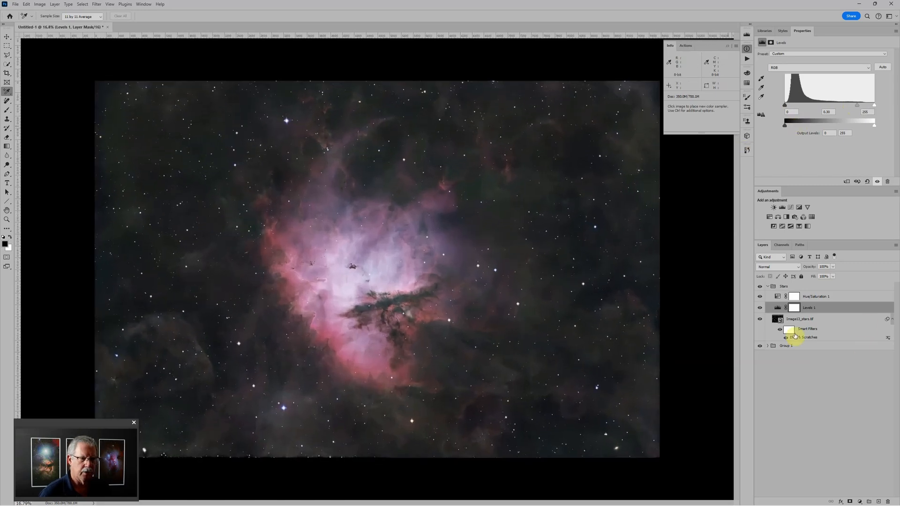
Step: Review the Dust & Scratches smart filter's settings, accept them, and inspect the star field at several magnifications
click(799, 338)
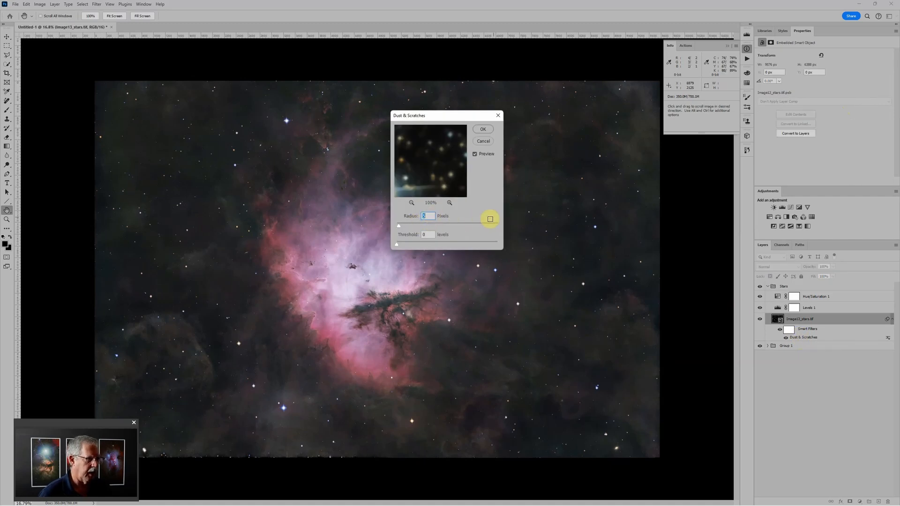
click(483, 128)
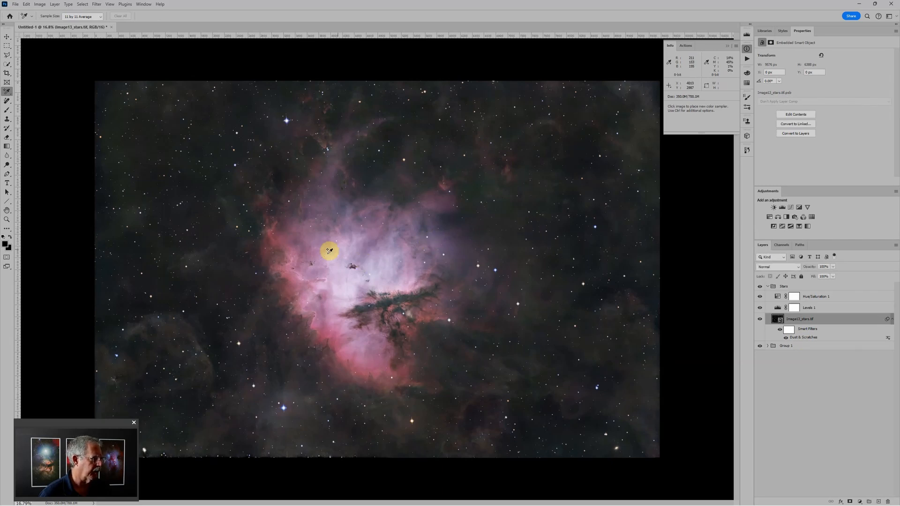
scroll(323, 253, up, 3)
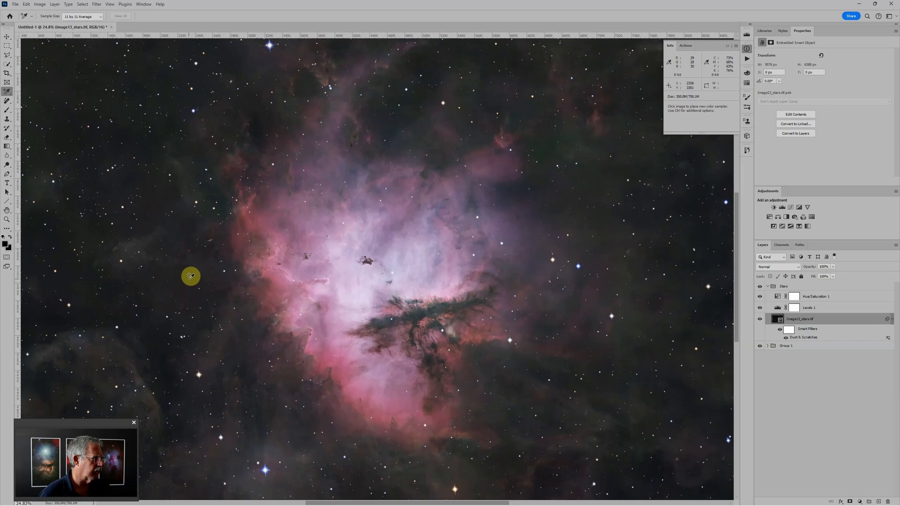
scroll(196, 268, down, 2)
scroll(196, 268, down, 1)
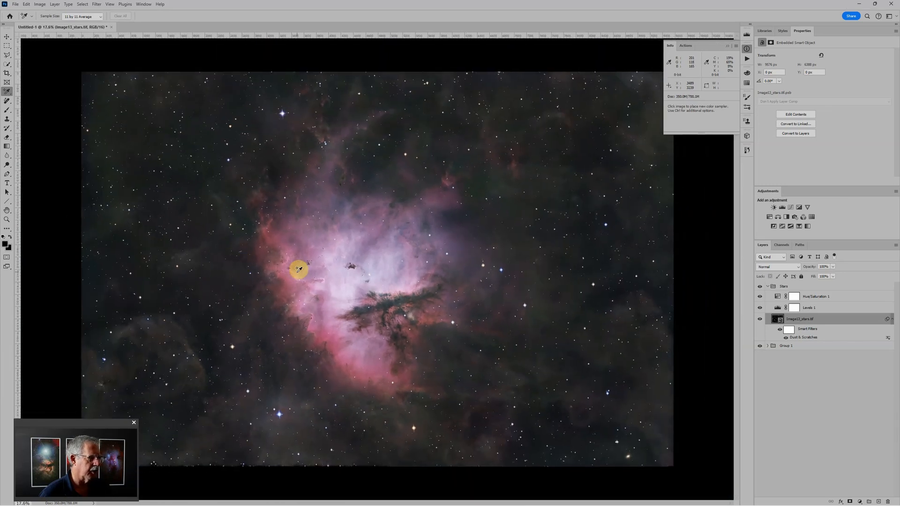
scroll(324, 267, down, 2)
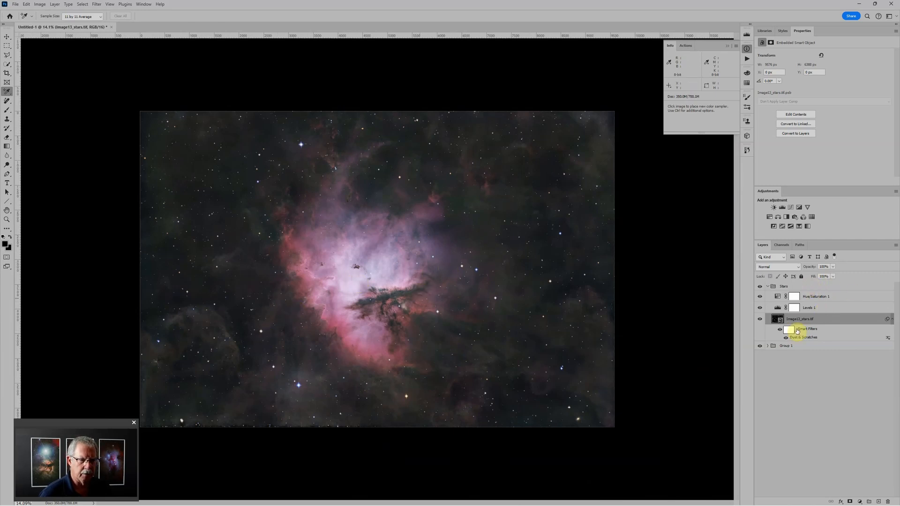
Step: Apply a Smart Sharpen smart filter to the stars smart object with amount 369%, a reduced radius, 39% noise reduction and Lens Blur removal
click(95, 6)
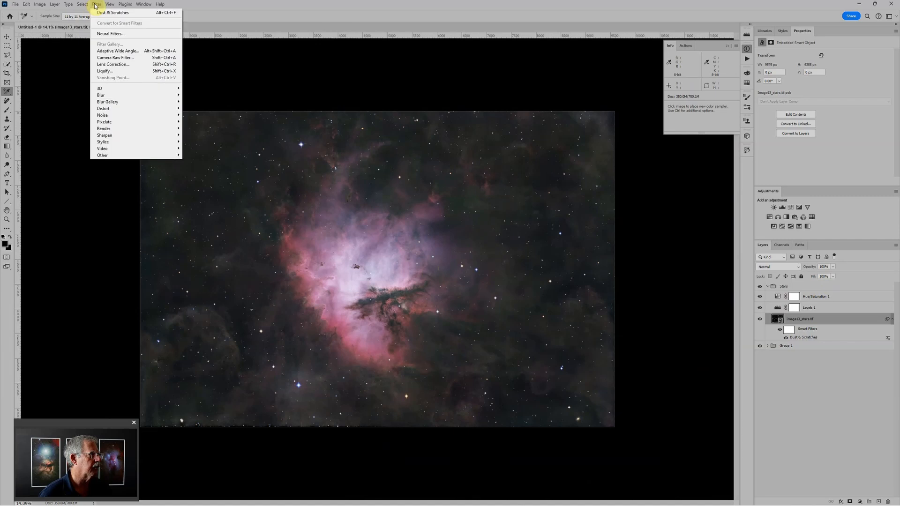
mouse_move(121, 139)
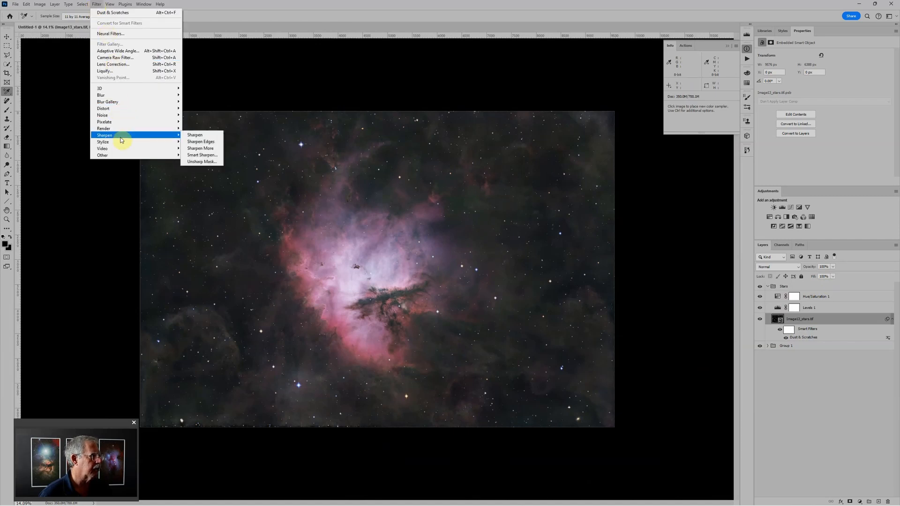
click(201, 155)
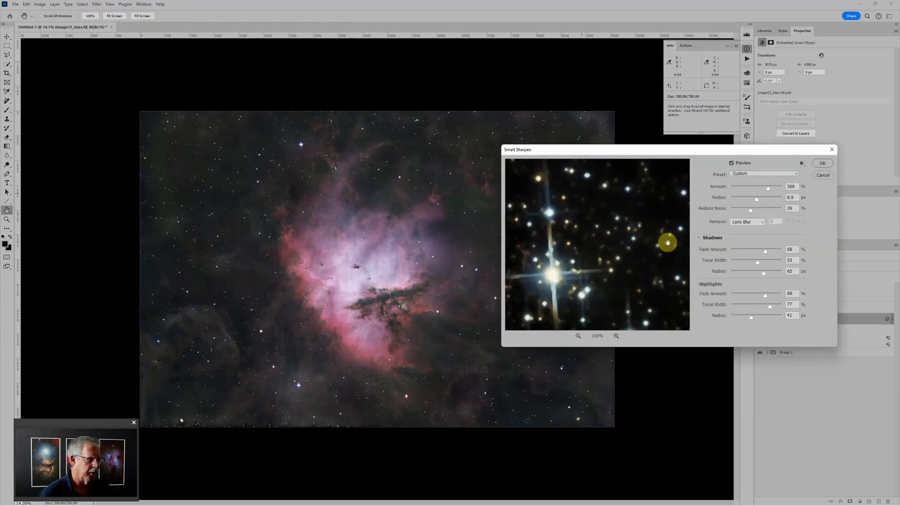
drag(758, 201, 752, 202)
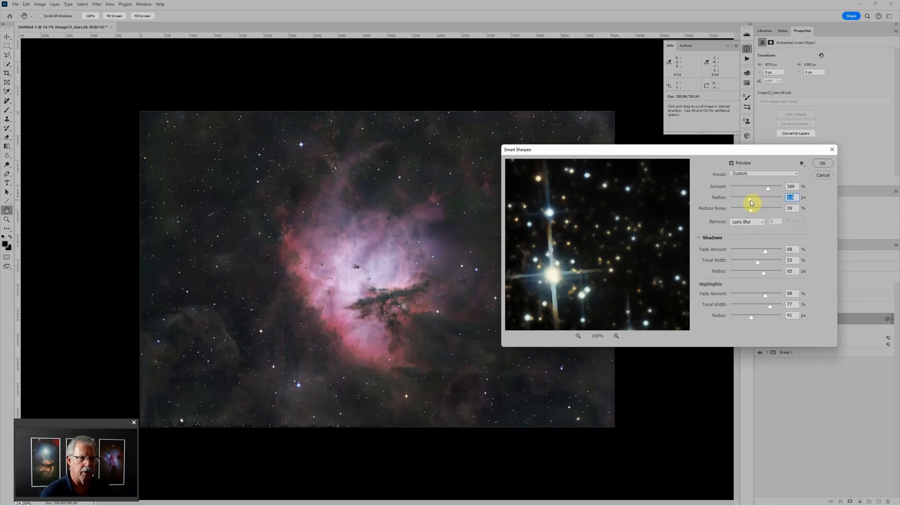
click(822, 163)
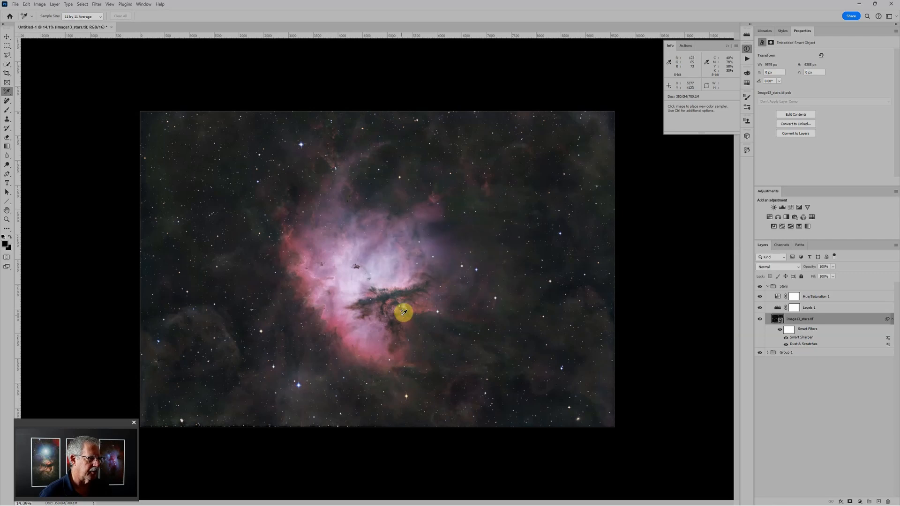
scroll(381, 288, up, 3)
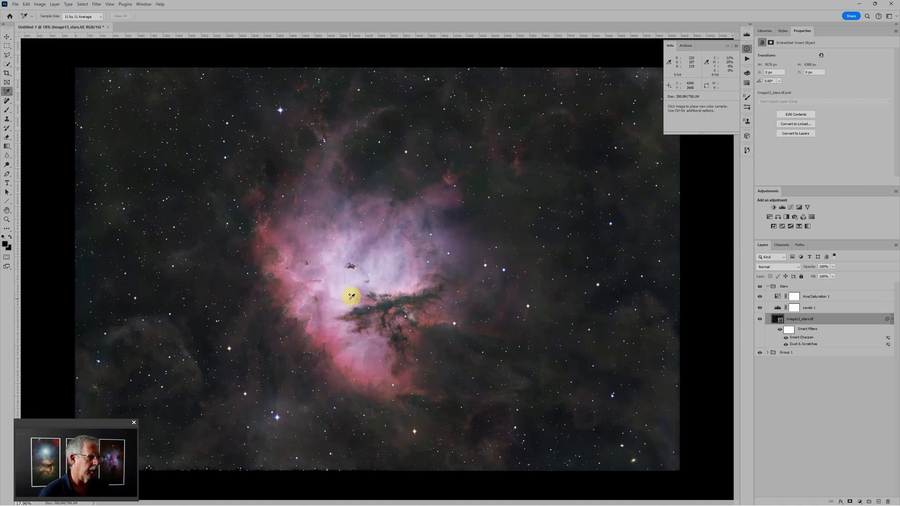
scroll(358, 296, up, 2)
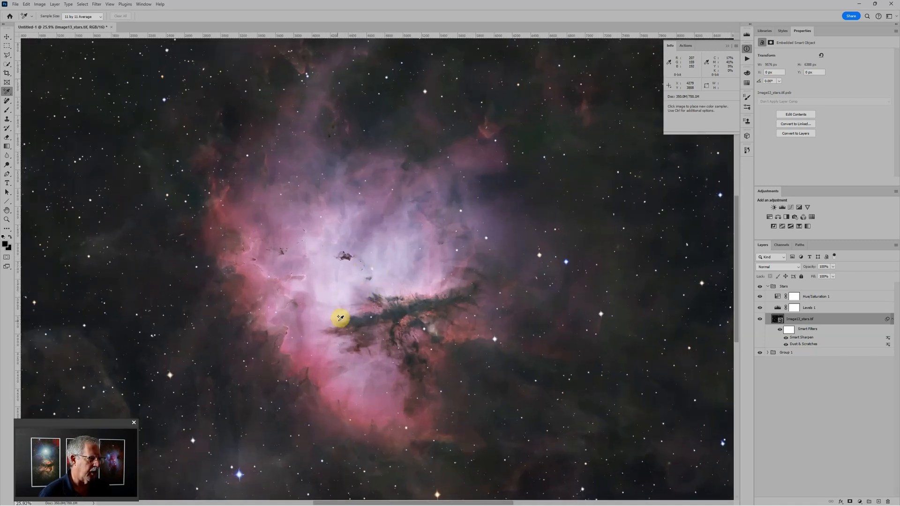
scroll(360, 288, down, 2)
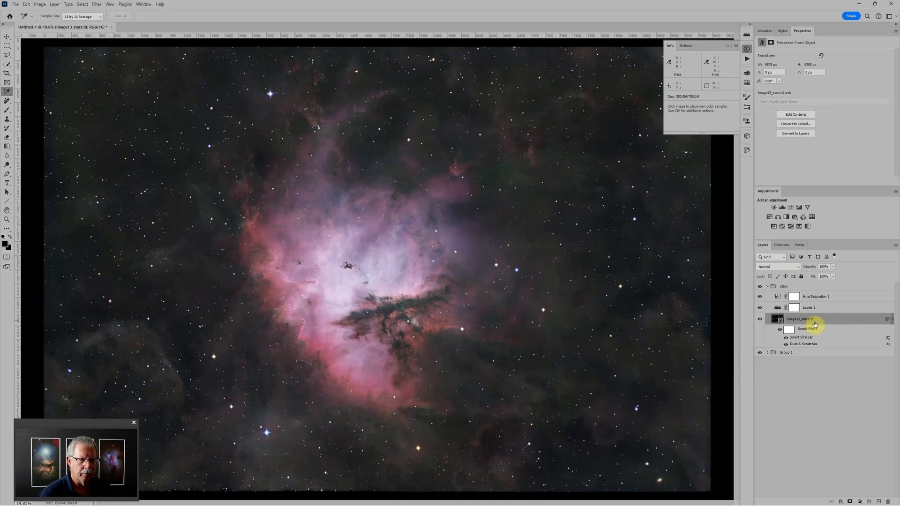
Step: Duplicate the Stars group and set the copy's blending mode to Screen
click(791, 287)
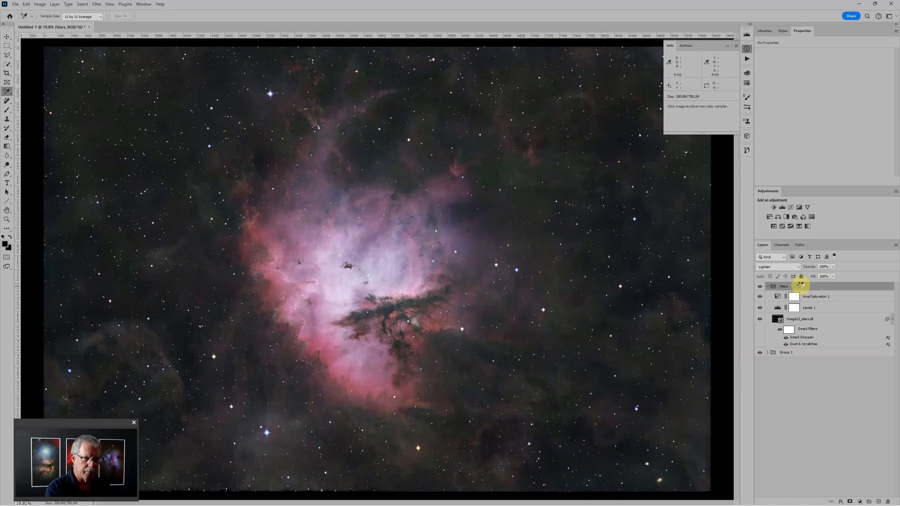
key(ctrl+j)
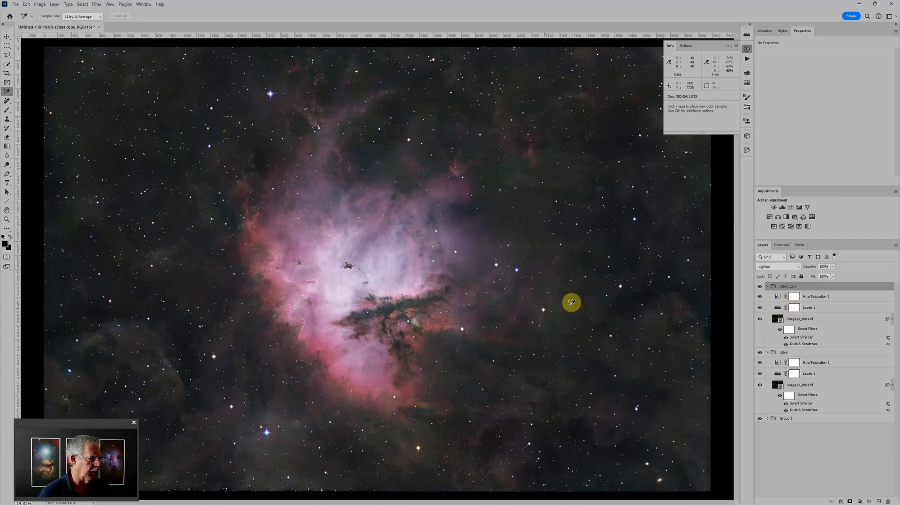
click(780, 267)
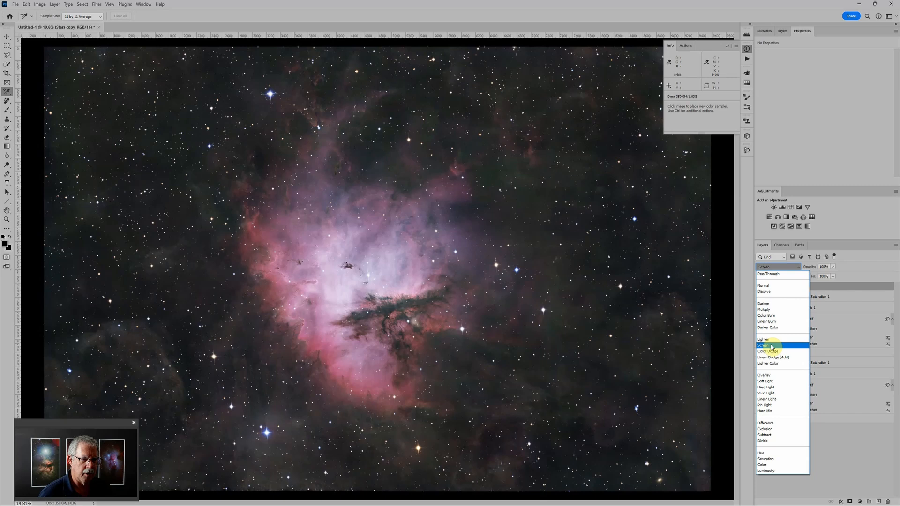
click(773, 347)
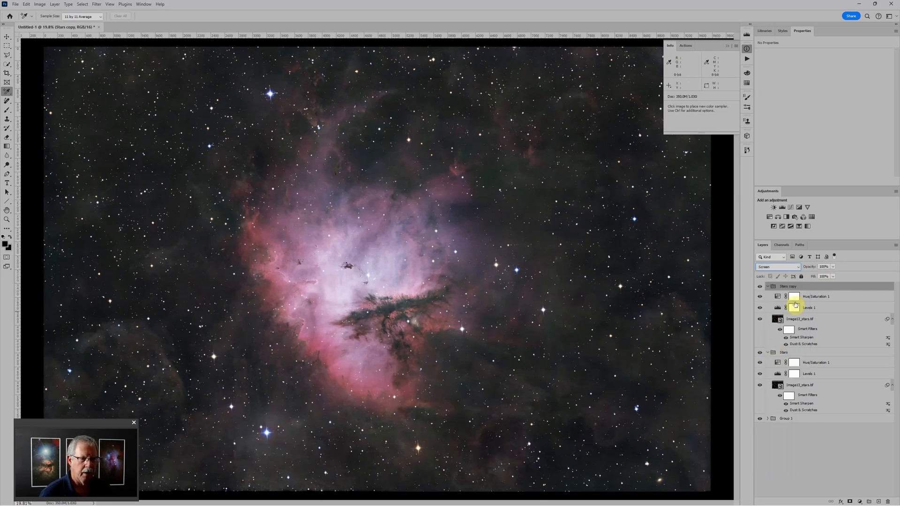
Step: Brighten the duplicated stars by setting the midtone input of the Levels 1 adjustment in the Stars copy group to 0.74
click(782, 311)
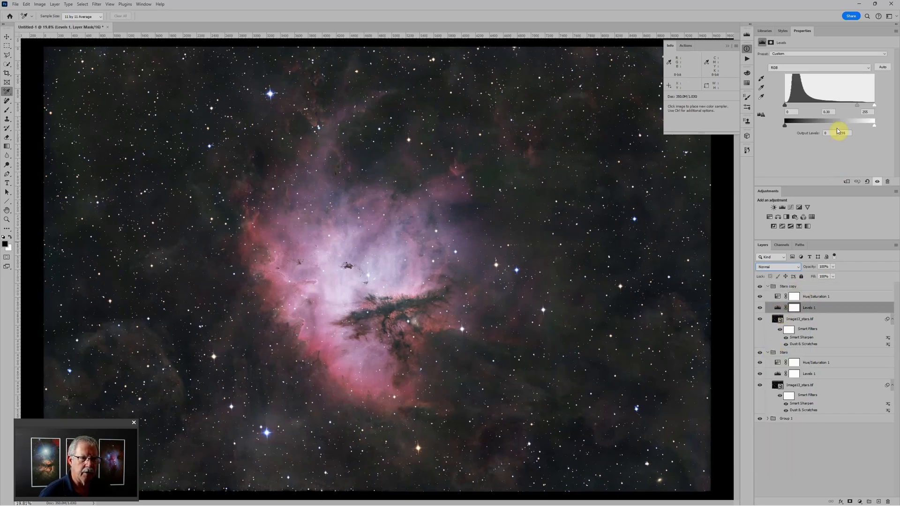
drag(859, 106, 848, 107)
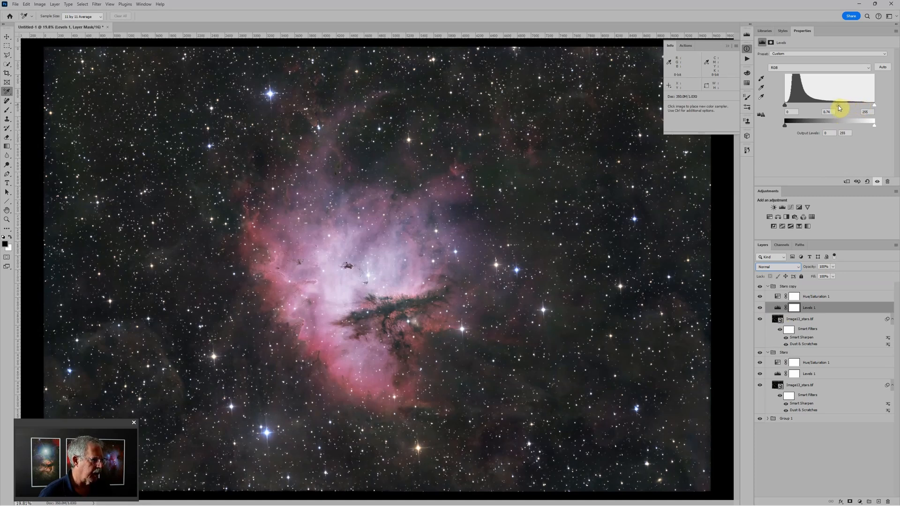
scroll(510, 175, down, 3)
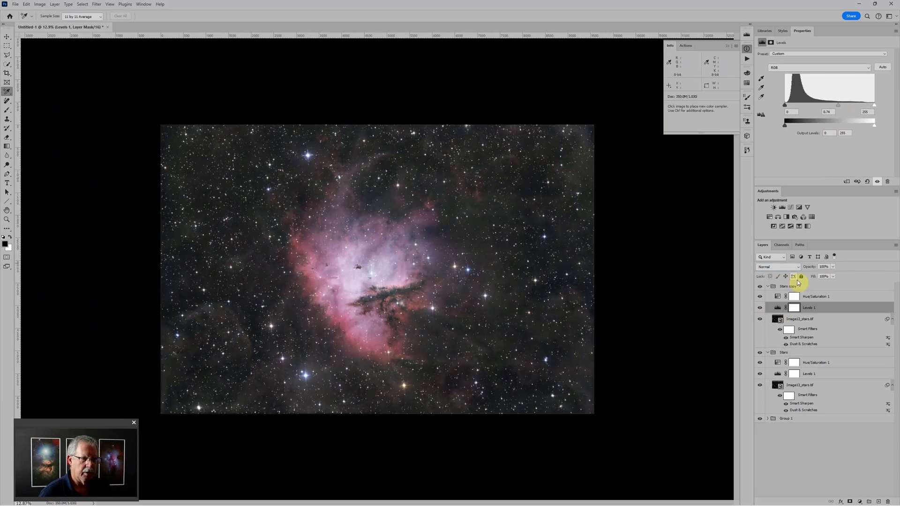
Step: Try to hide the Stars copy group with a vector mask, and undo the mask
click(792, 286)
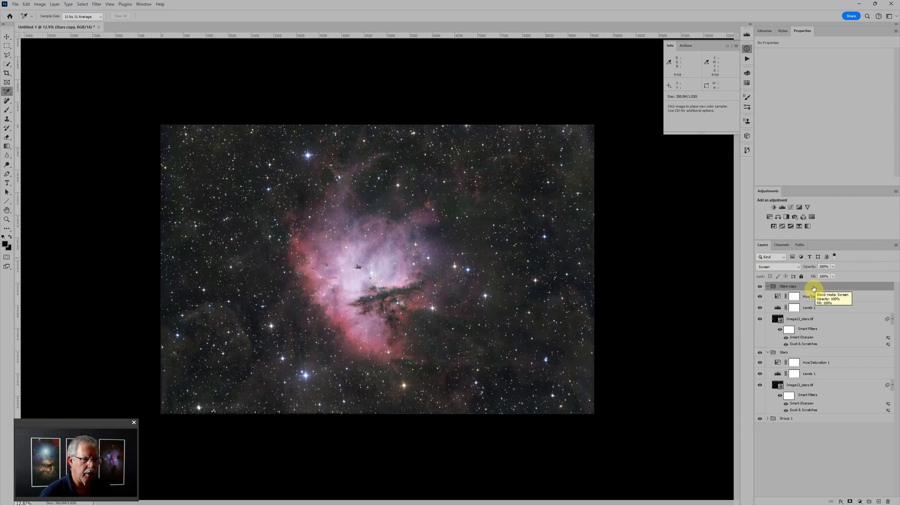
click(55, 5)
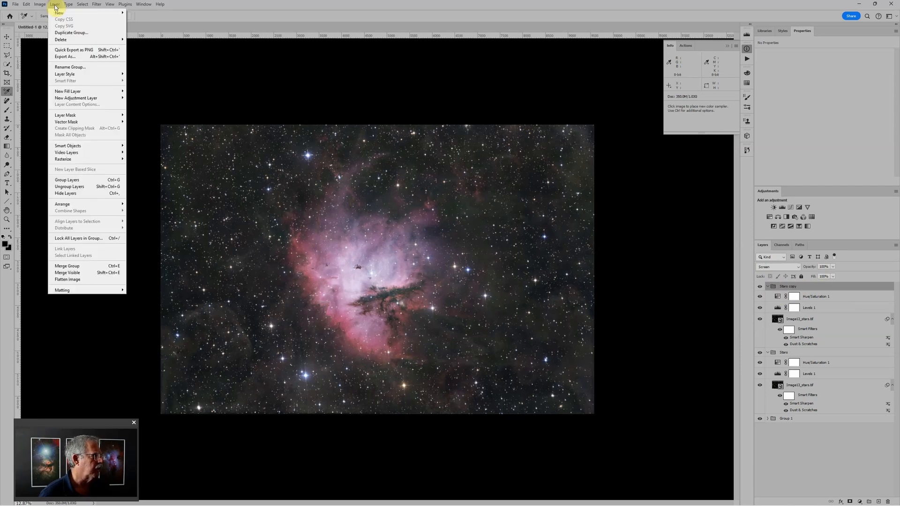
mouse_move(121, 122)
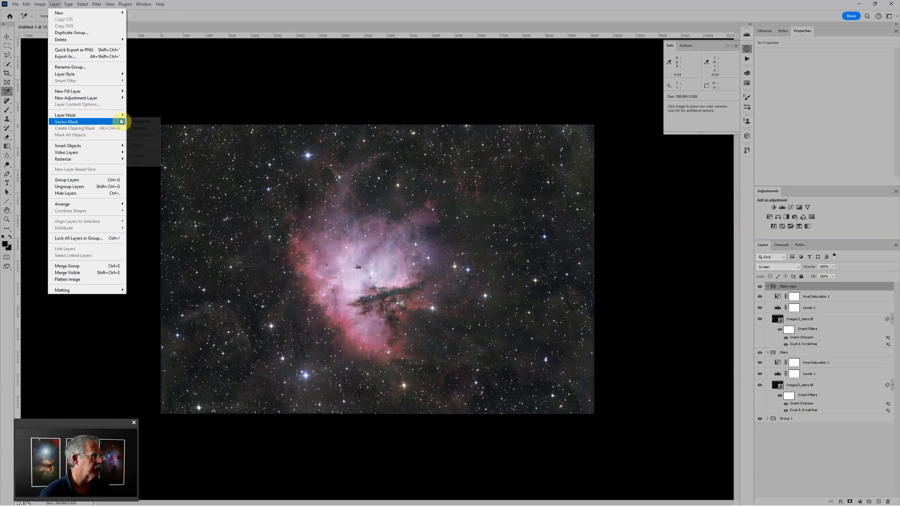
click(142, 129)
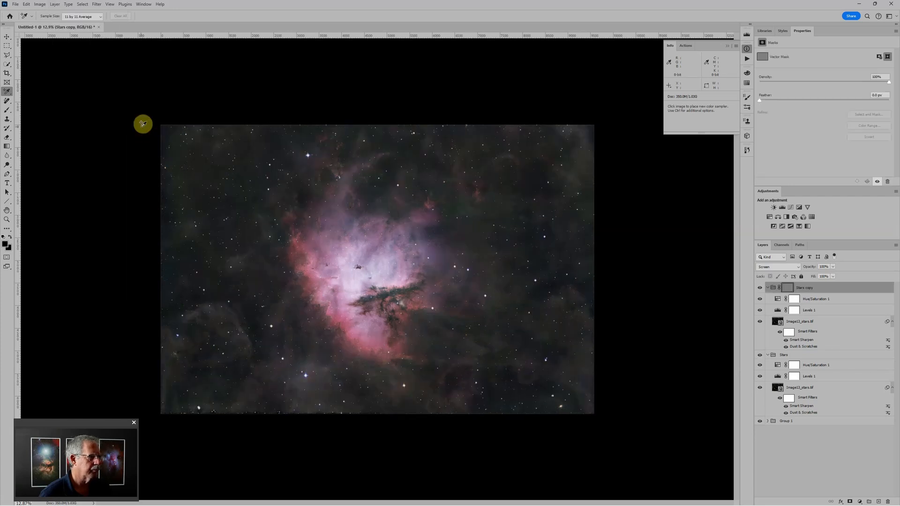
click(789, 287)
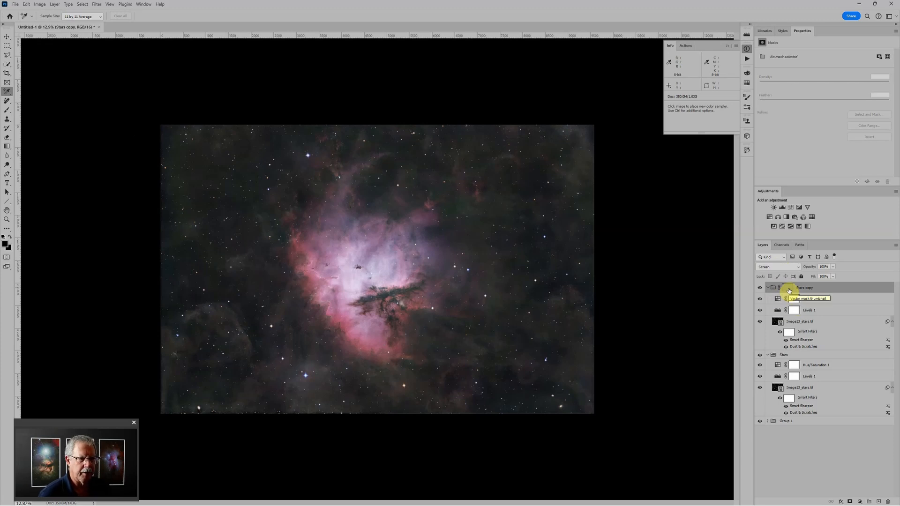
key(ctrl+z)
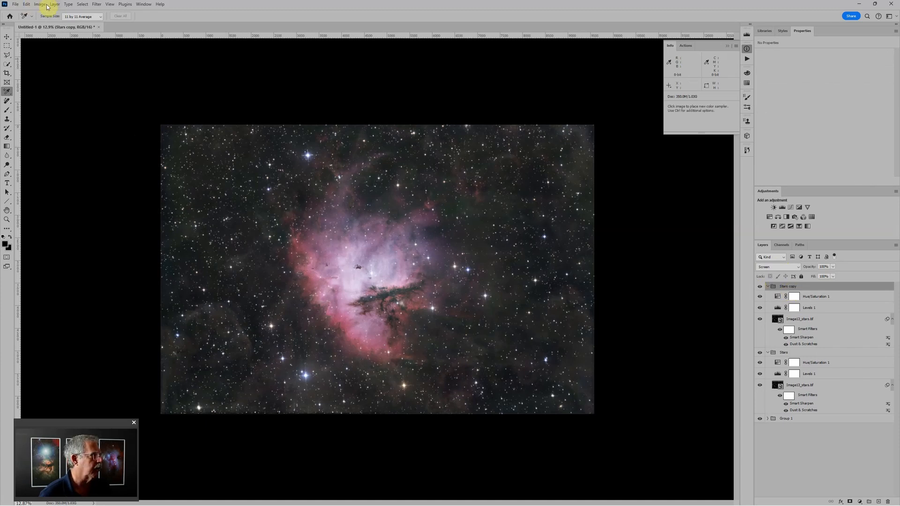
Step: Add a black layer mask that hides the whole Stars copy group
click(55, 4)
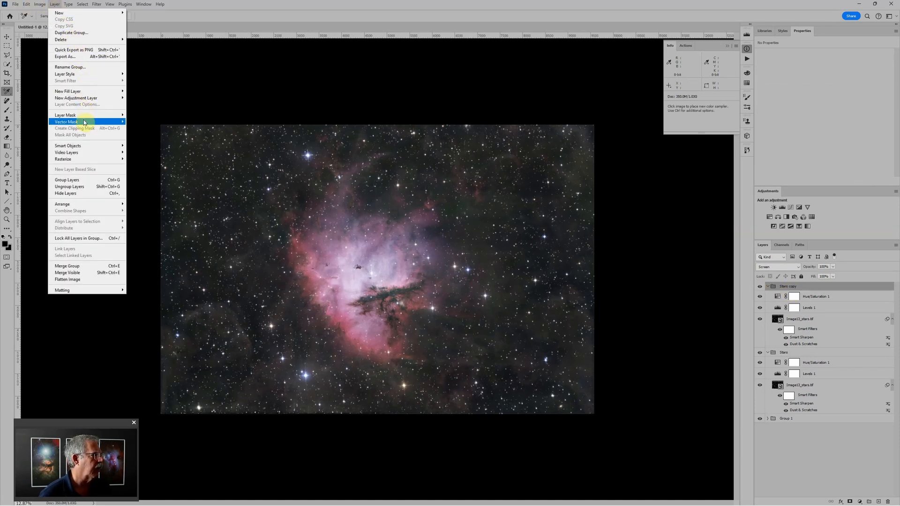
mouse_move(101, 122)
click(141, 122)
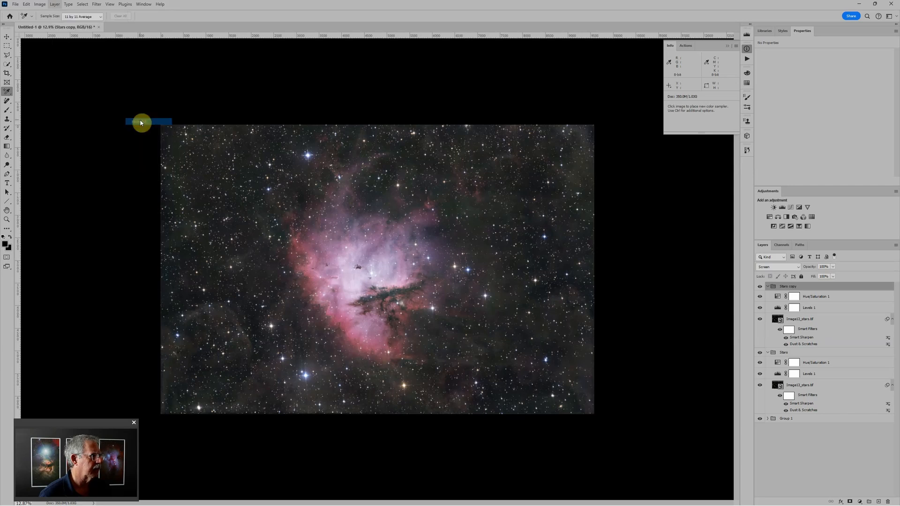
scroll(473, 265, up, 3)
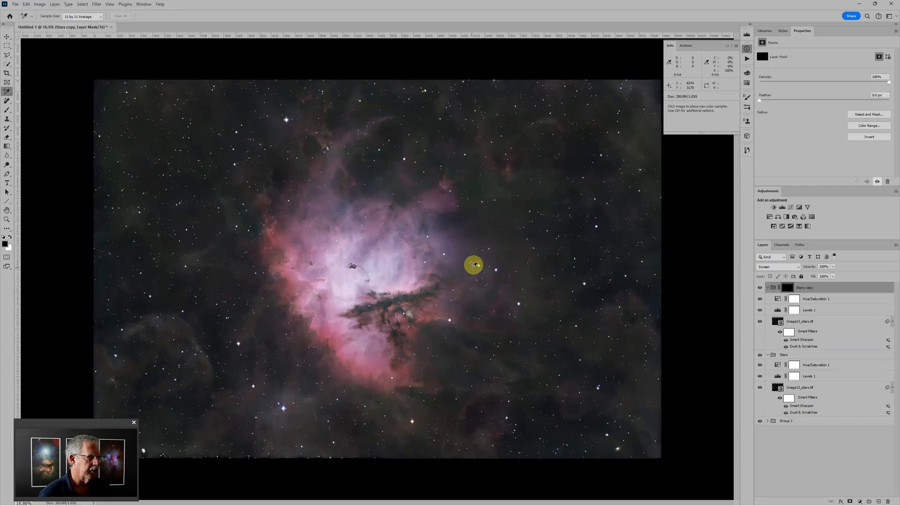
scroll(469, 263, up, 2)
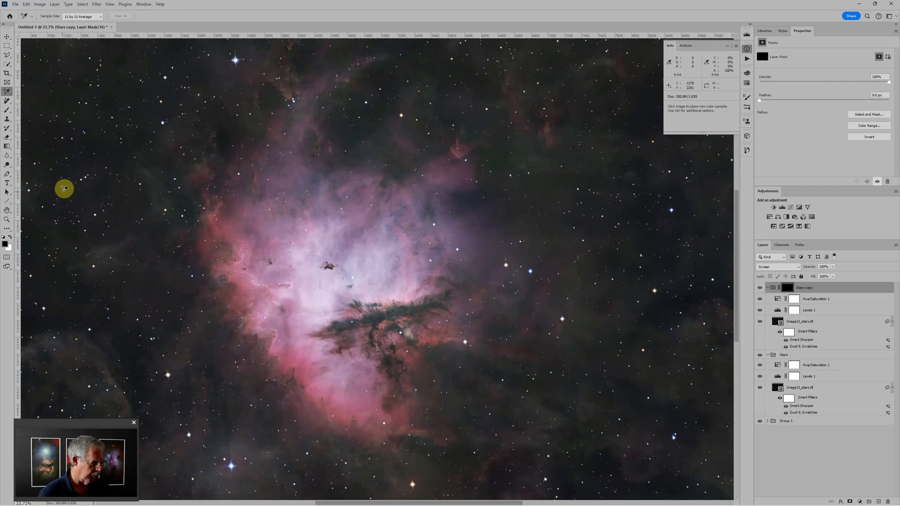
Step: Paint white with a large soft brush over the nebula's core on the Stars copy mask to reveal the brighter stars there
click(5, 111)
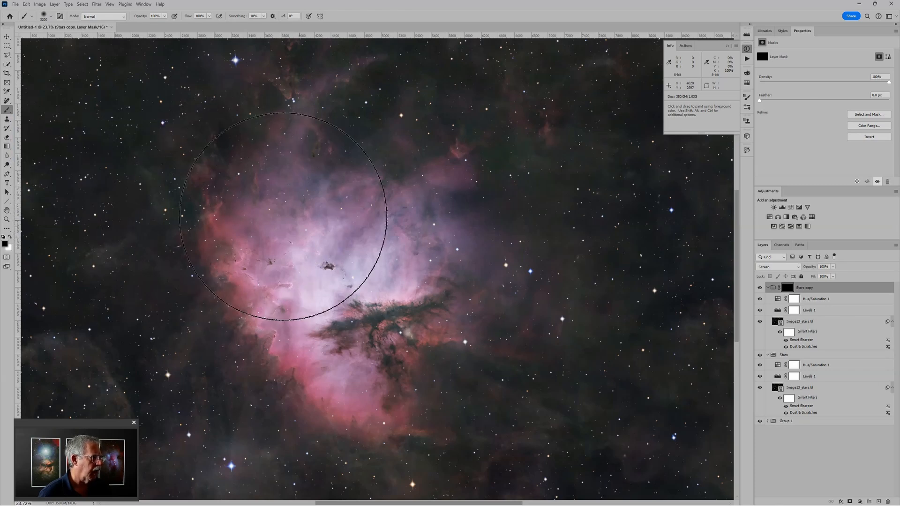
click(10, 238)
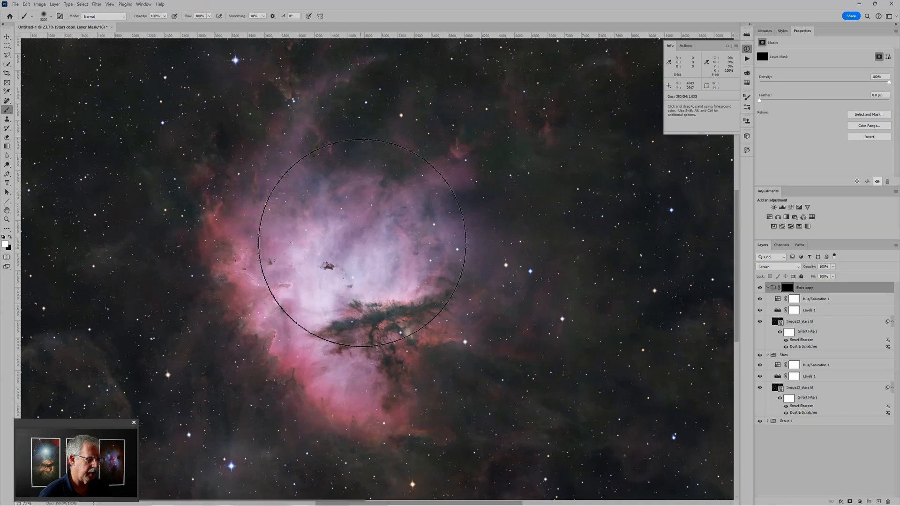
key([)
key([)
key([)
scroll(374, 301, down, 3)
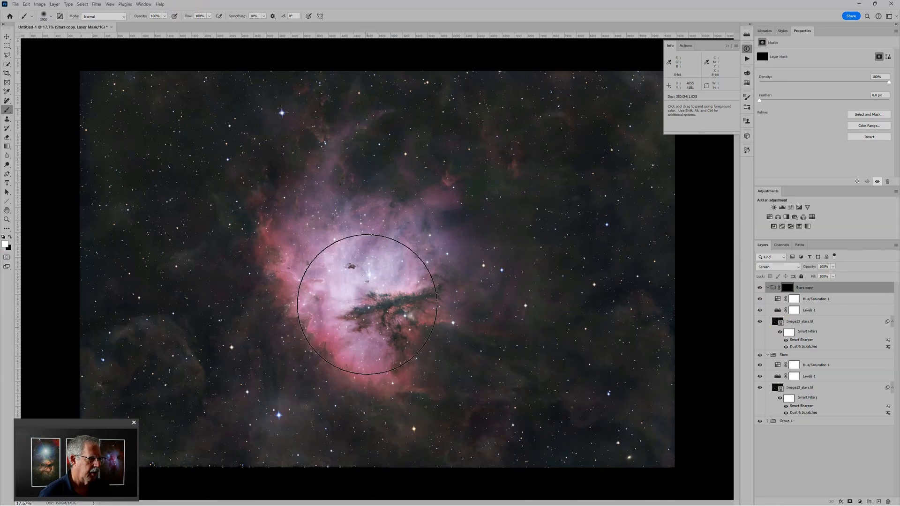
drag(393, 256, 321, 261)
Step: Paint white with a small brush on the Stars copy mask over the prominent bright stars around the nebula to reveal their brighter versions
scroll(360, 265, down, 2)
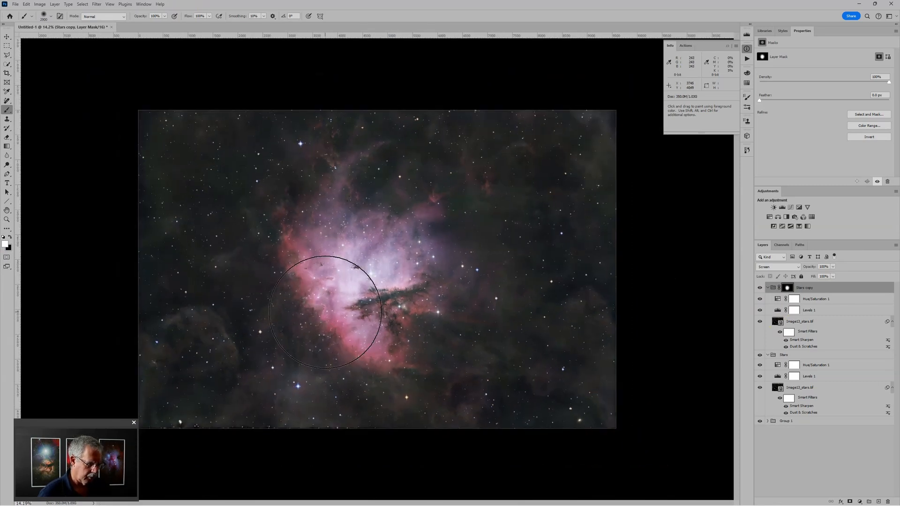
key(bracketleft)
key(bracketleft)
key(bracketleft)
key(bracketleft)
key(bracketleft)
key(bracketleft)
key(bracketleft)
key(bracketleft)
key(bracketleft)
key(bracketleft)
key(bracketleft)
key(bracketleft)
key(bracketleft)
key(bracketleft)
key(bracketleft)
key(bracketleft)
key(bracketleft)
key(bracketleft)
key(bracketleft)
key(bracketleft)
click(296, 381)
key(bracketleft)
key(bracketleft)
key(bracketleft)
key(bracketleft)
key(bracketleft)
key(bracketleft)
key(bracketleft)
key(bracketleft)
key(bracketleft)
key(bracketleft)
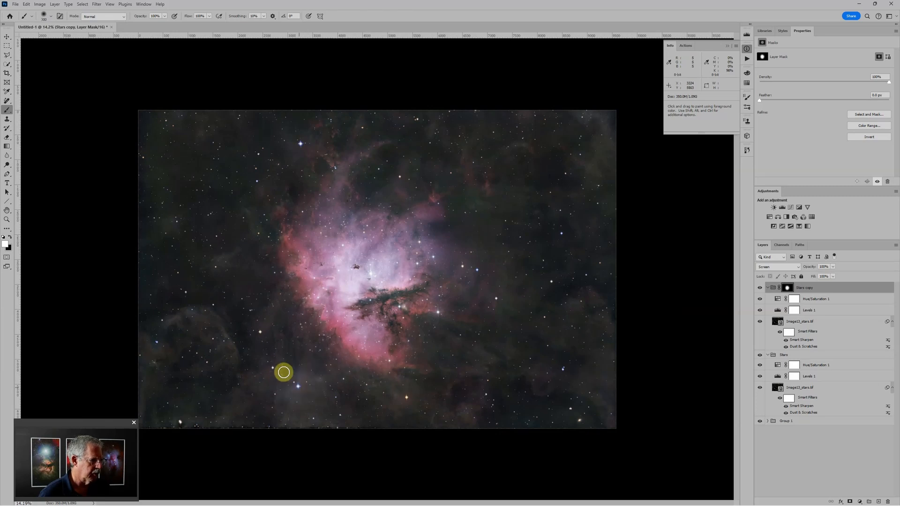
scroll(283, 372, up, 1)
click(288, 399)
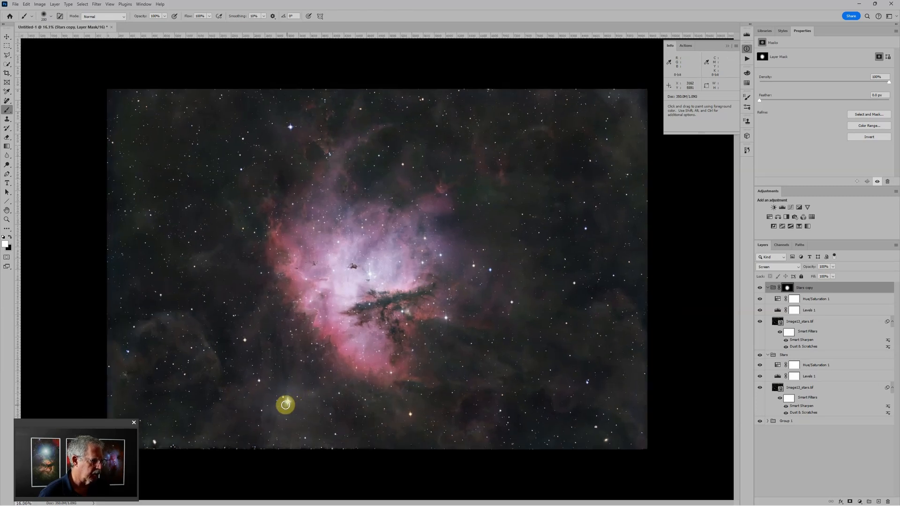
click(409, 414)
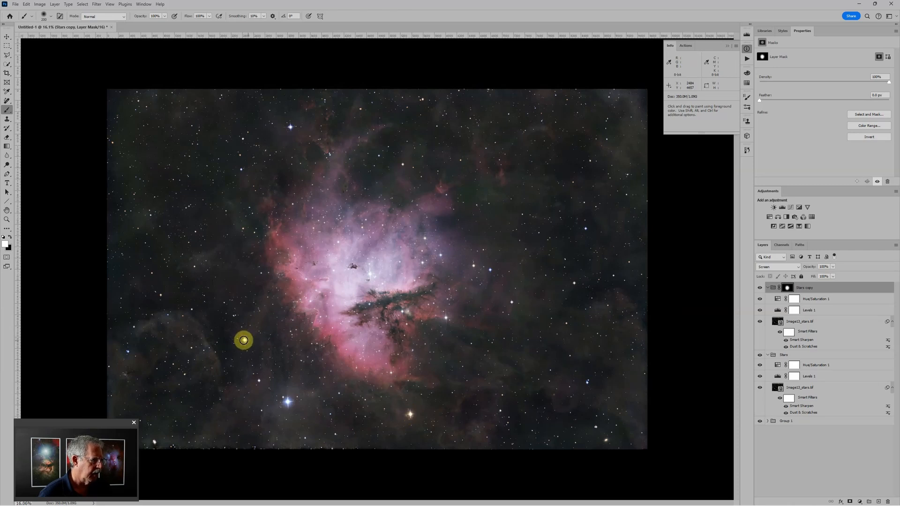
click(153, 441)
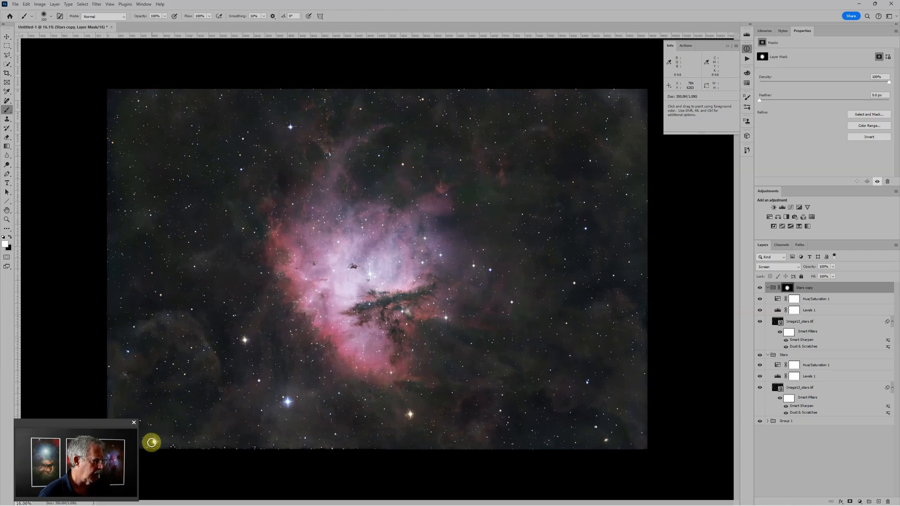
click(294, 126)
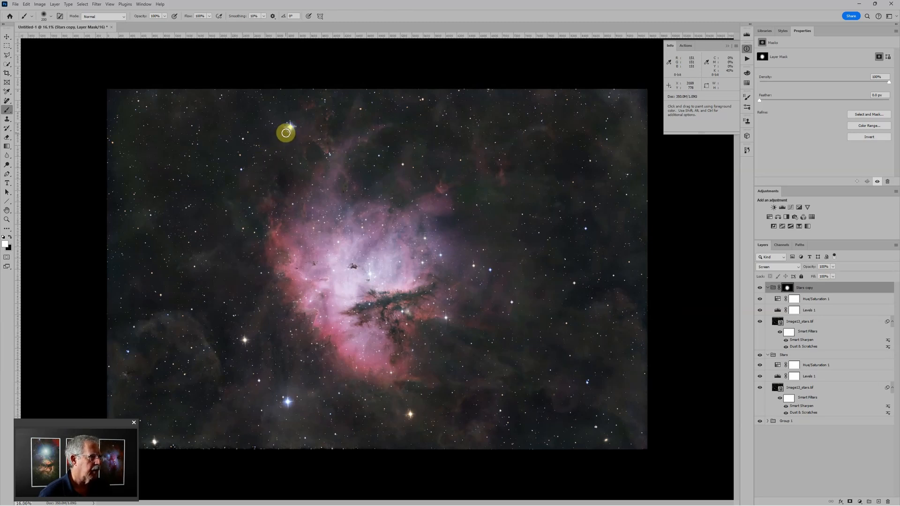
key(x)
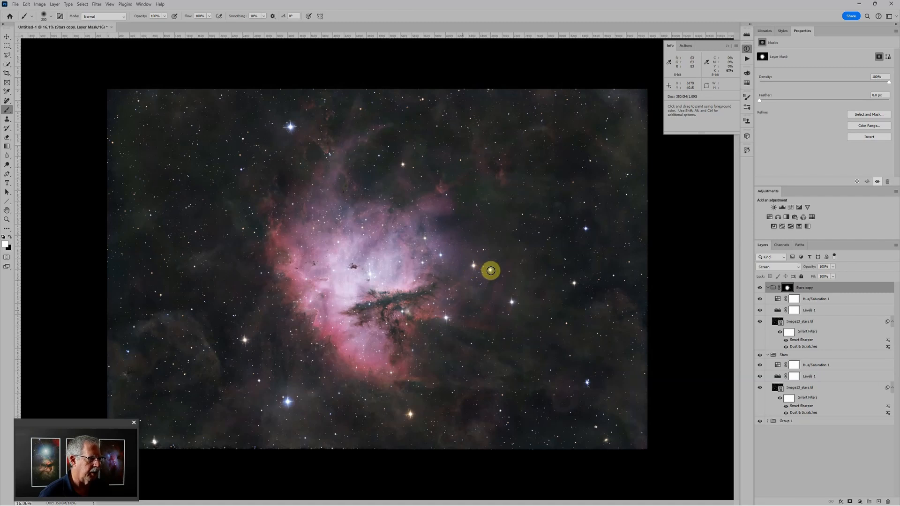
Step: Copy the Stars copy group's layer mask onto the Stars group and invert the copied mask
key(ctrl+minus)
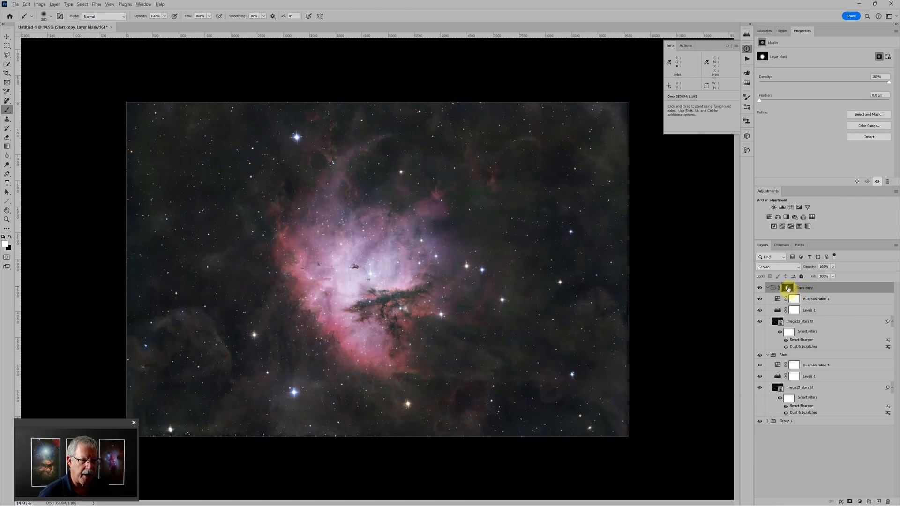
drag(788, 288, 797, 359)
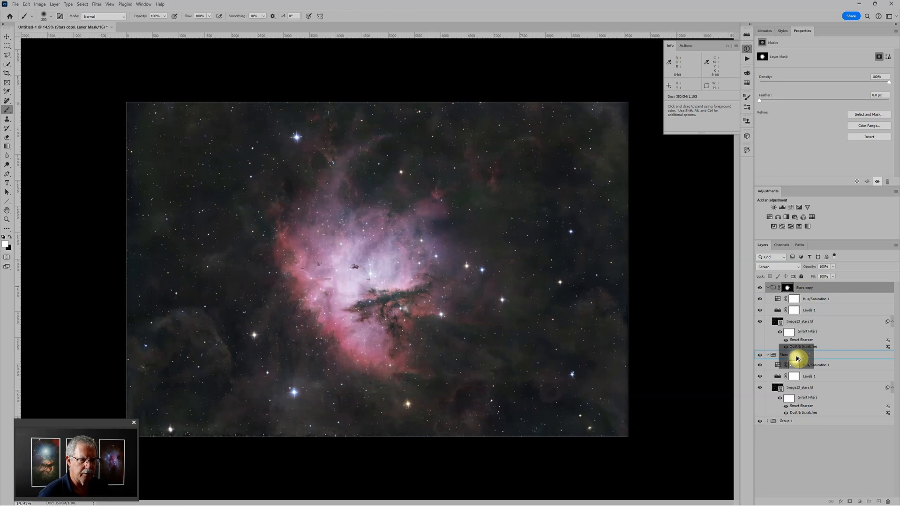
drag(796, 358, 797, 358)
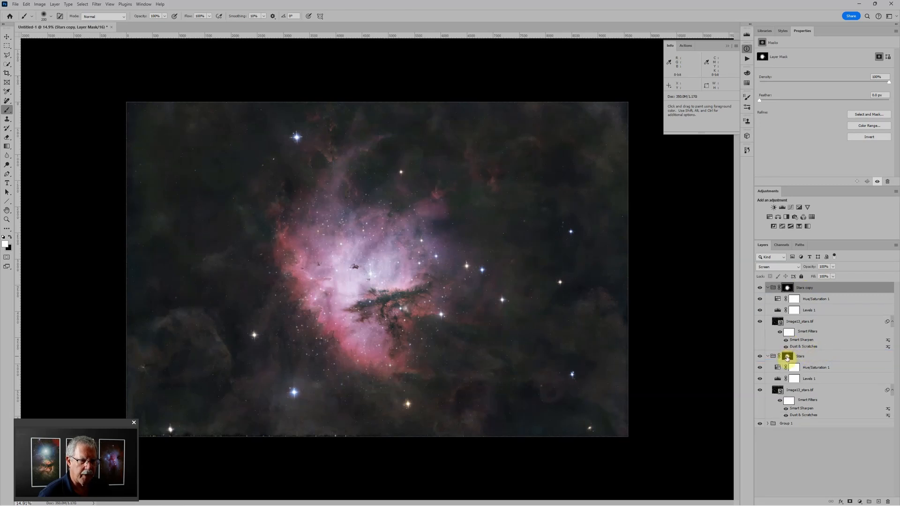
click(787, 357)
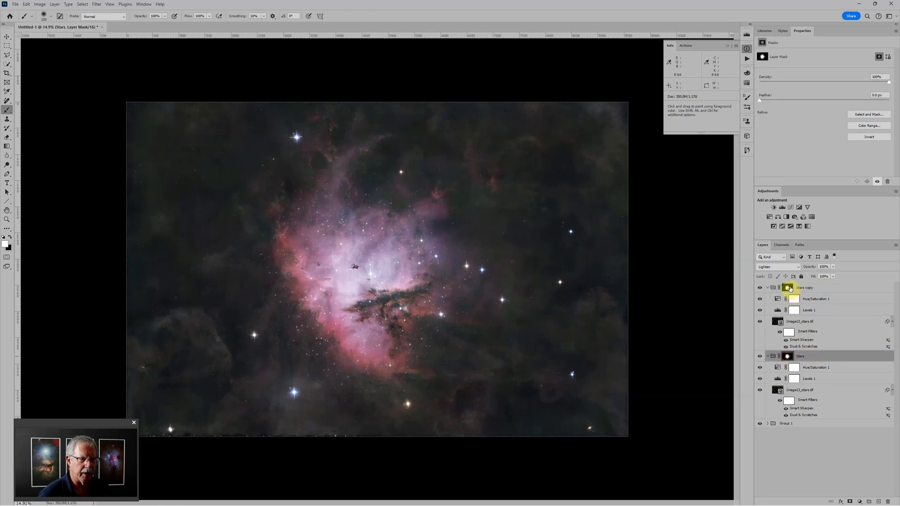
drag(790, 288, 788, 357)
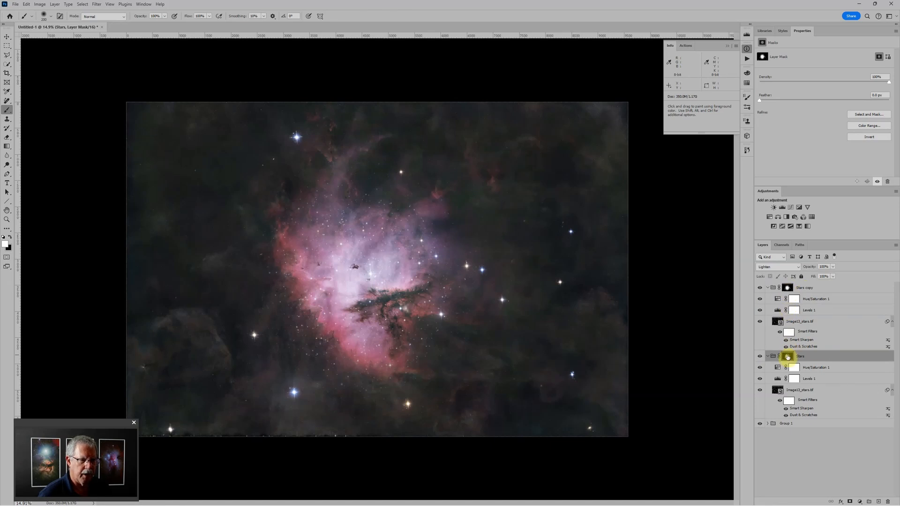
drag(787, 357, 790, 357)
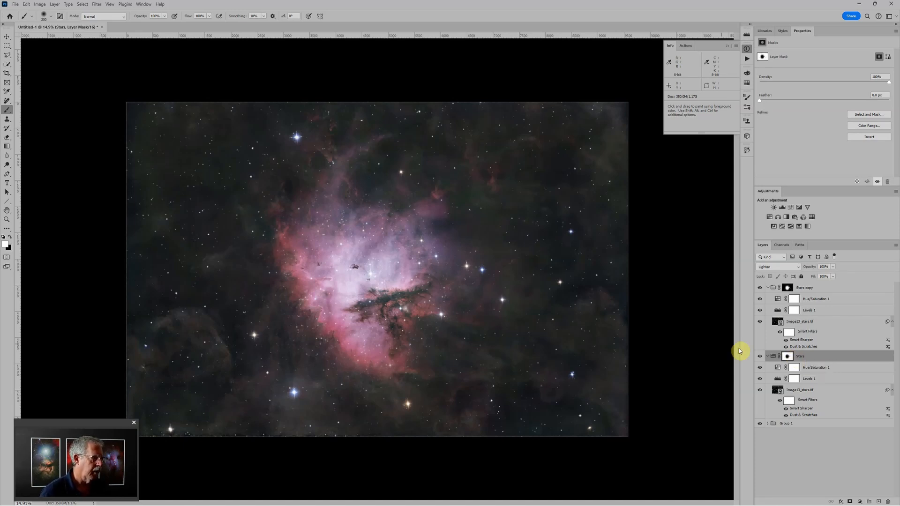
Step: Set the midtone input of the Levels 1 adjustment in the Stars copy group to 0.70
scroll(382, 302, up, 3)
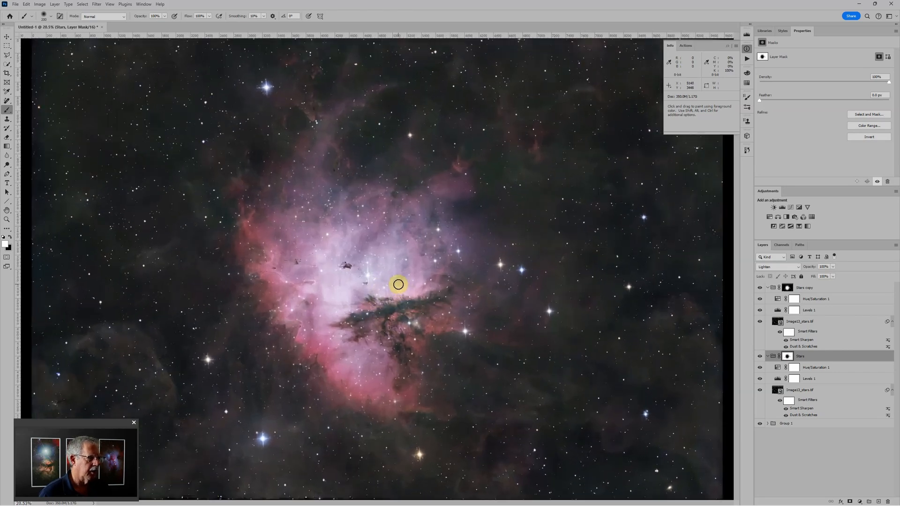
scroll(341, 267, down, 2)
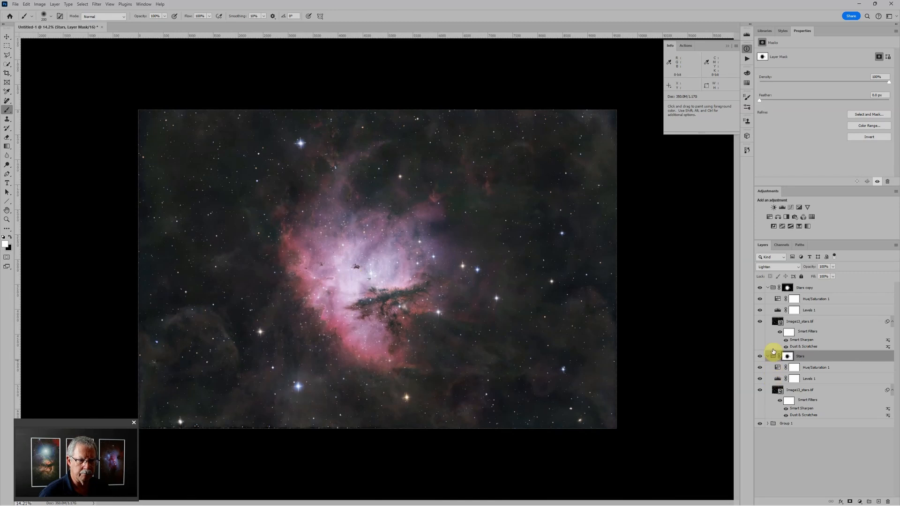
scroll(452, 297, up, 1)
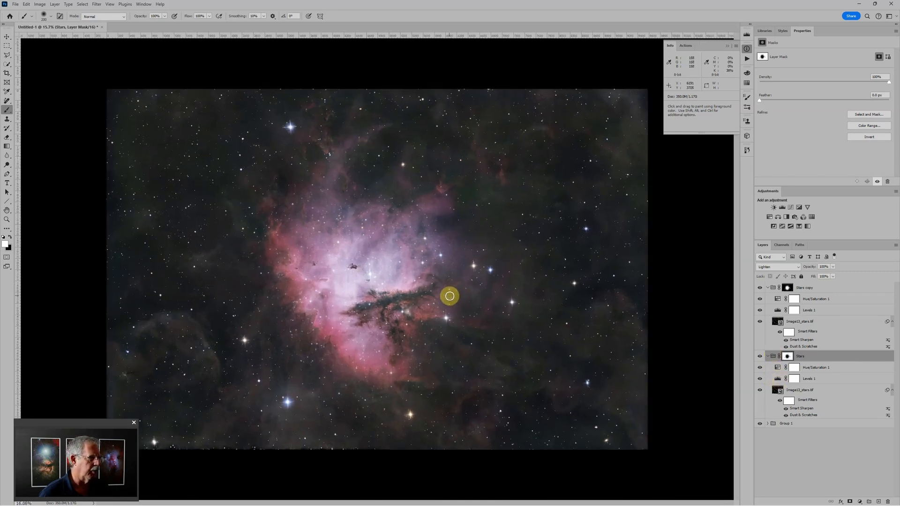
click(779, 379)
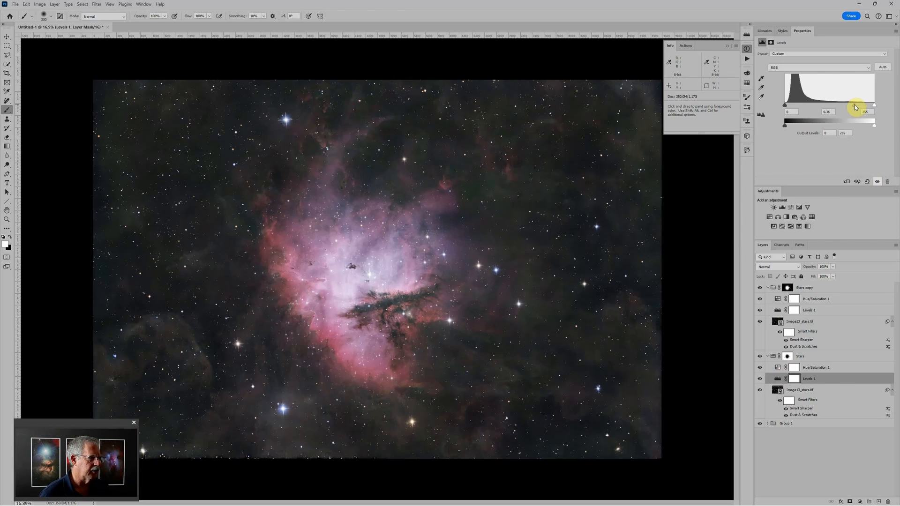
click(779, 311)
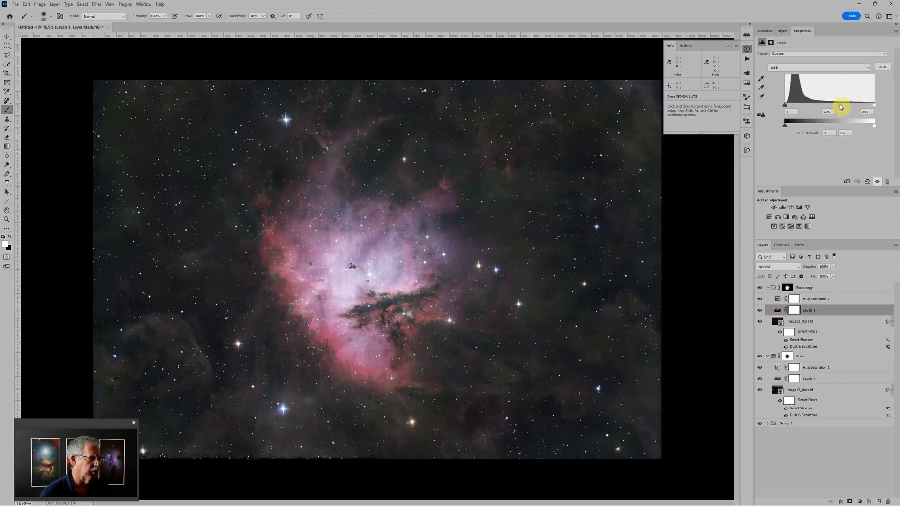
drag(842, 108, 840, 107)
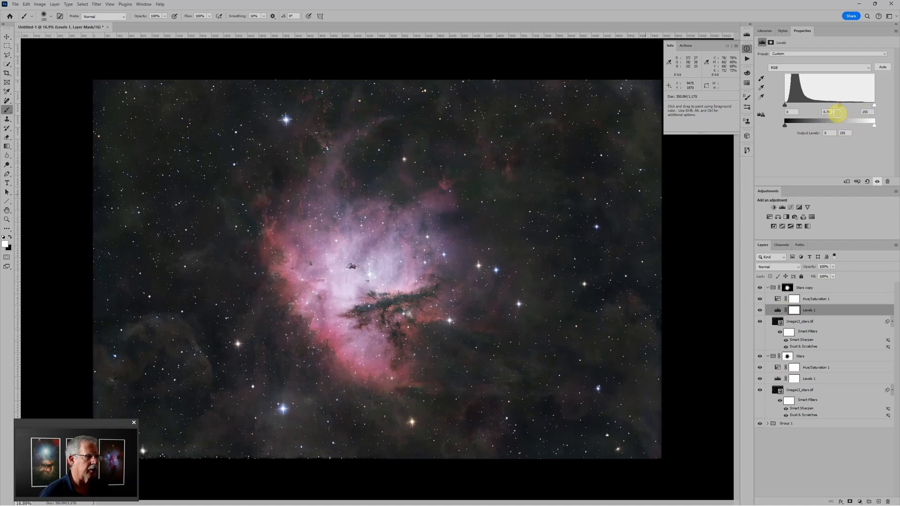
Step: Check the blended stars across the image, expand Group 1 and show the settings of its Levels 2 adjustment
scroll(639, 197, down, 2)
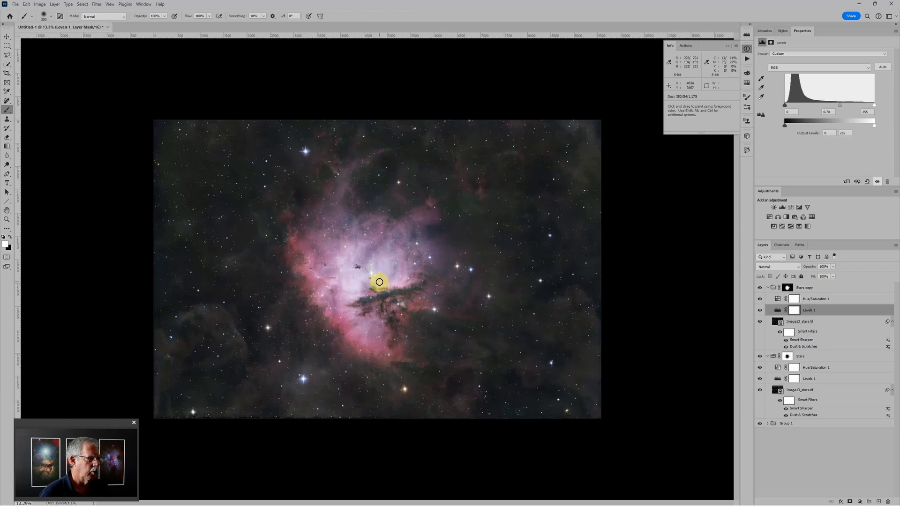
scroll(379, 282, up, 4)
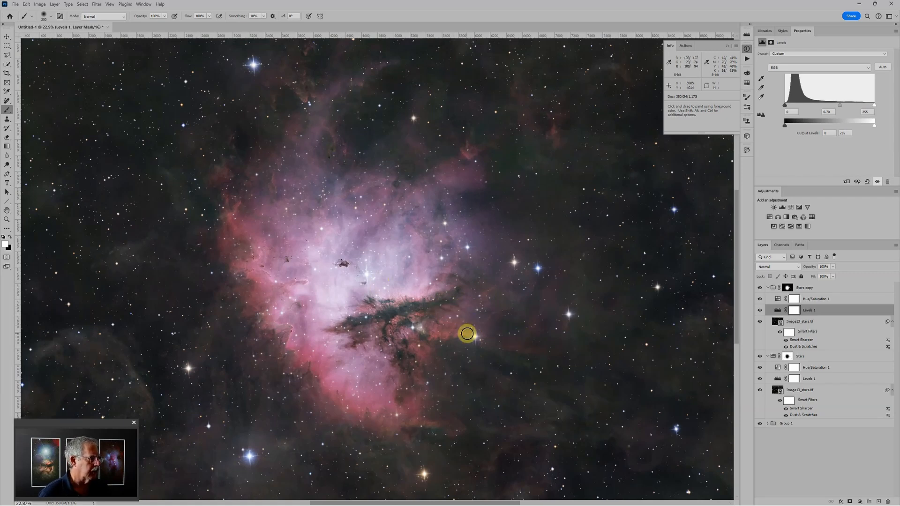
scroll(467, 334, down, 1)
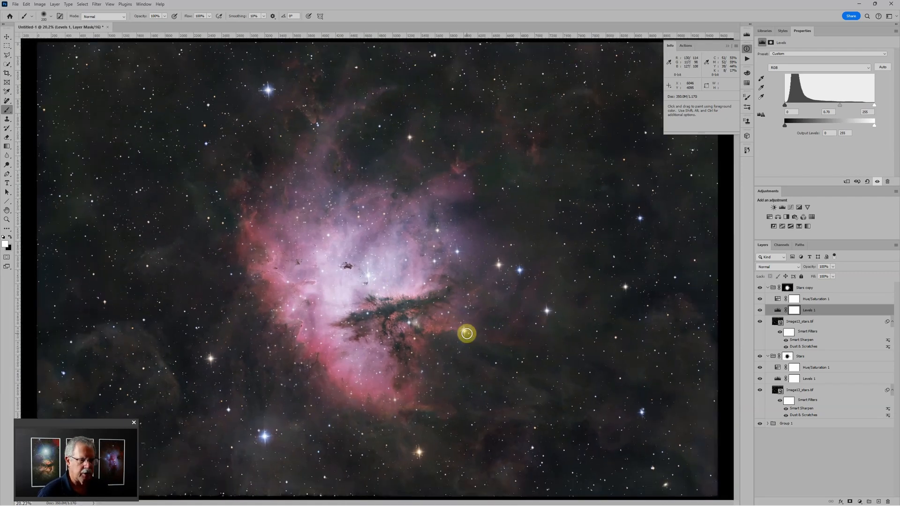
scroll(467, 332, down, 1)
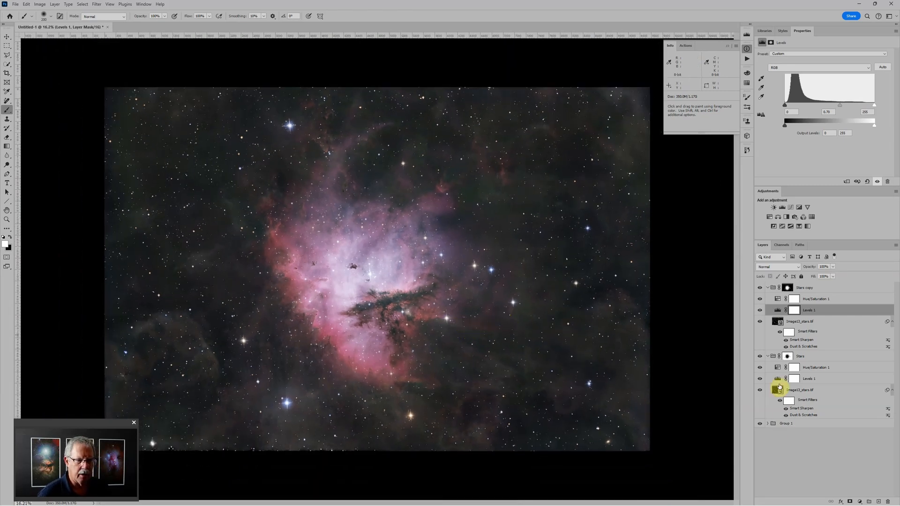
click(767, 424)
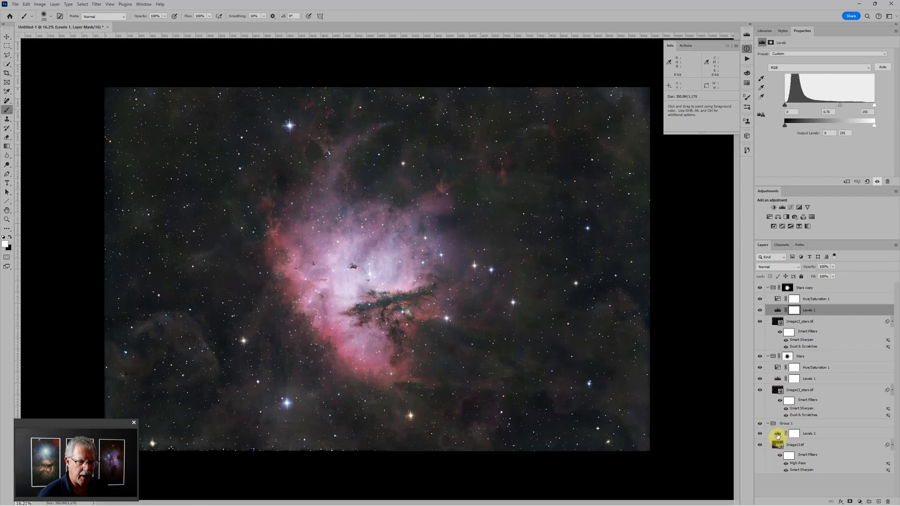
click(774, 435)
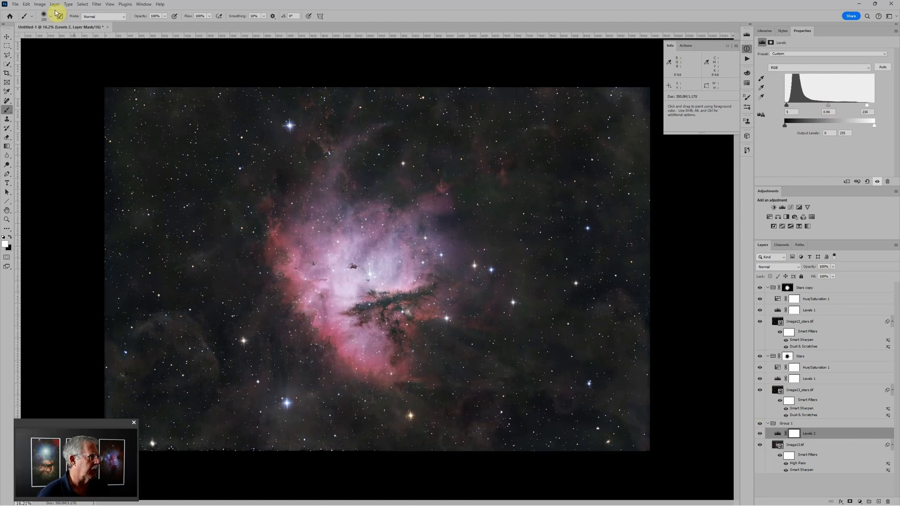
Step: Start saving a new file of the layered document and choose the My Documents\Photos\2024 Photos folder as its destination
click(15, 4)
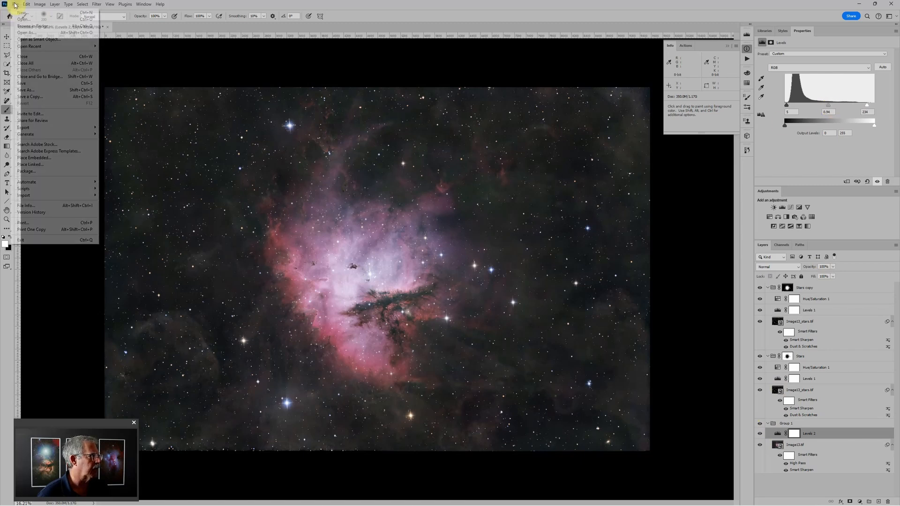
click(43, 91)
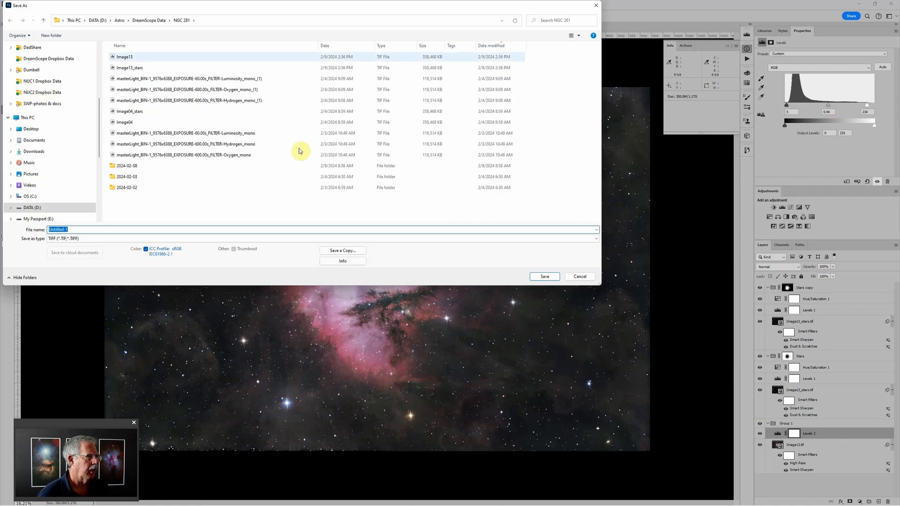
scroll(45, 90, up, 3)
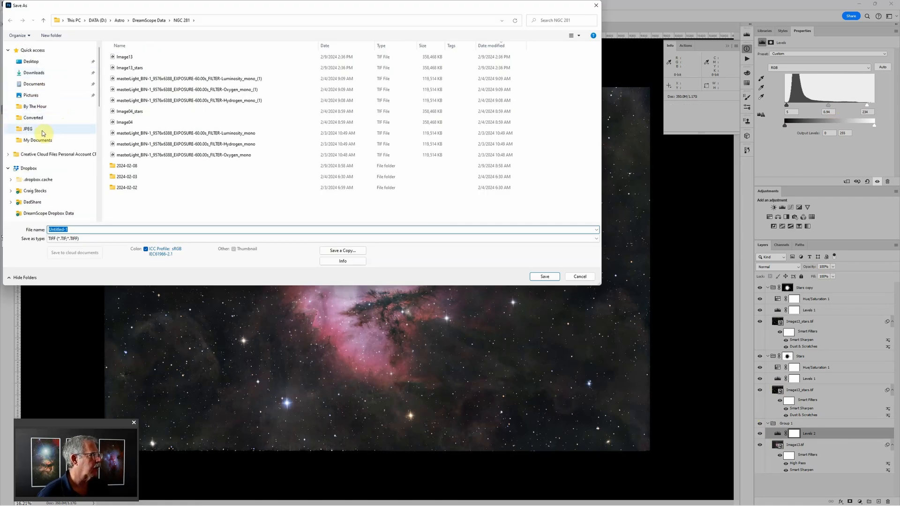
click(35, 118)
click(153, 21)
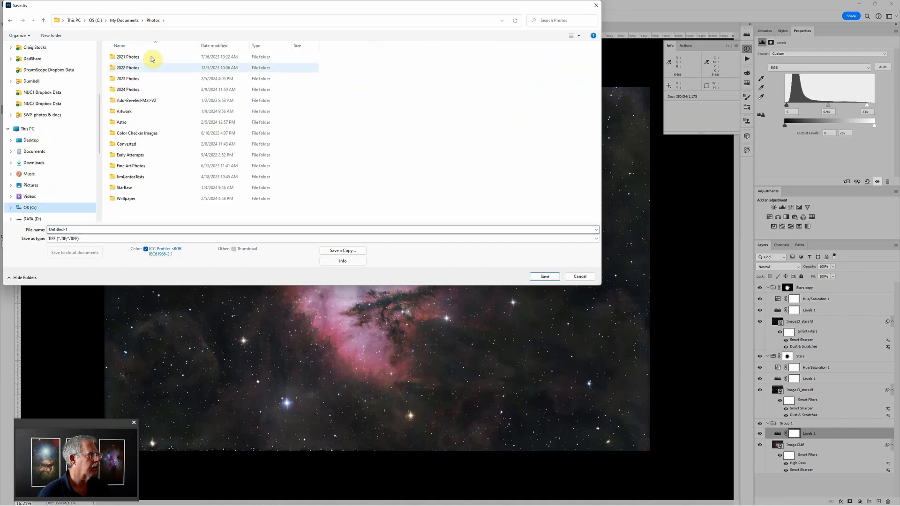
double_click(125, 90)
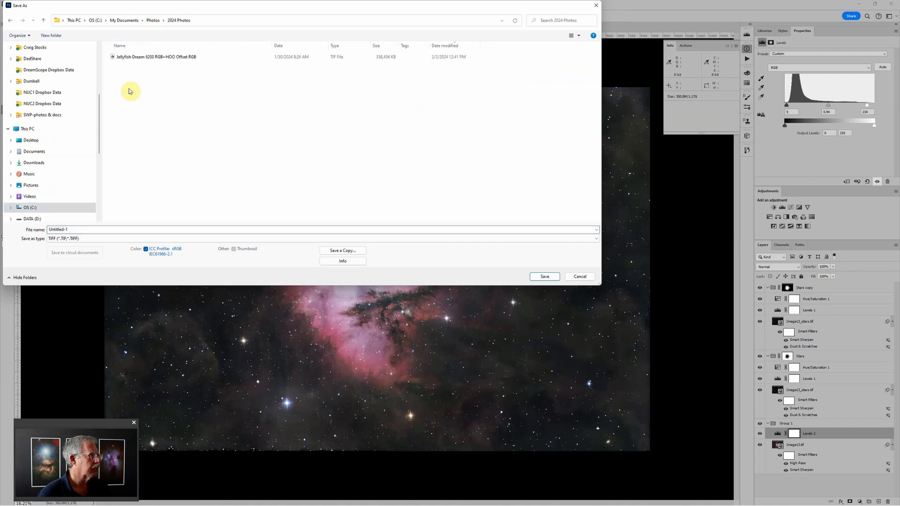
Step: Save the document in Large Document Format (PSB) under the name "Pacman Dream for video on stars"
click(93, 239)
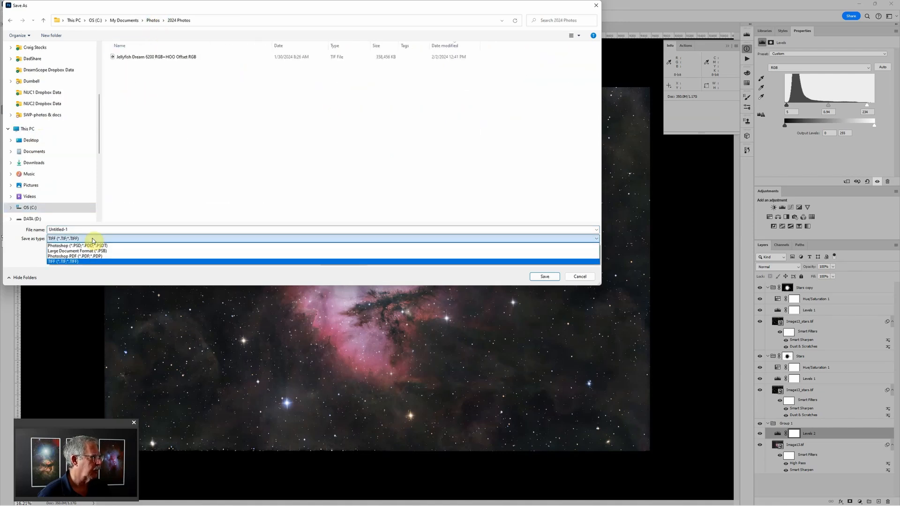
click(85, 251)
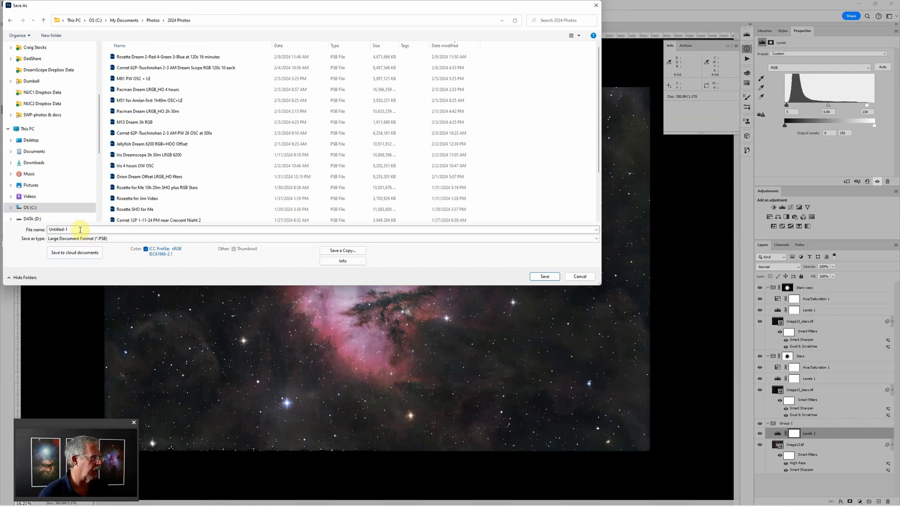
double_click(80, 229)
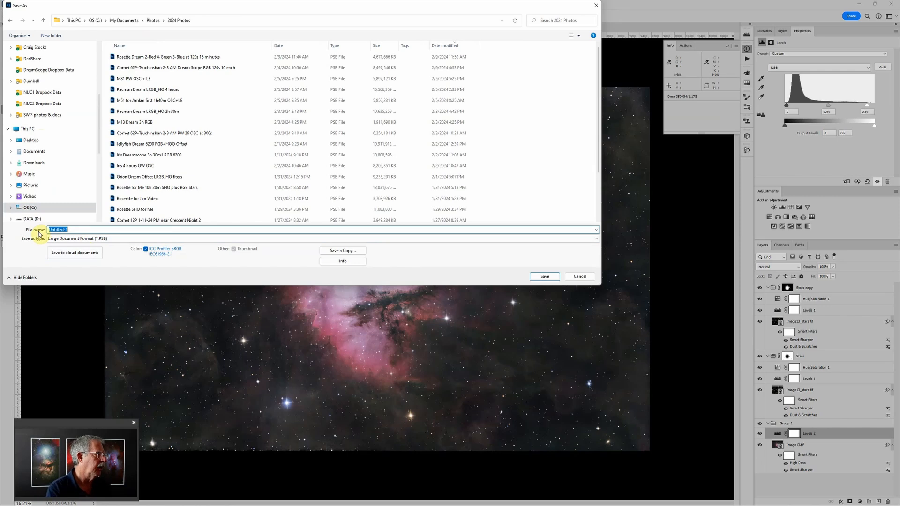
text(Pacma)
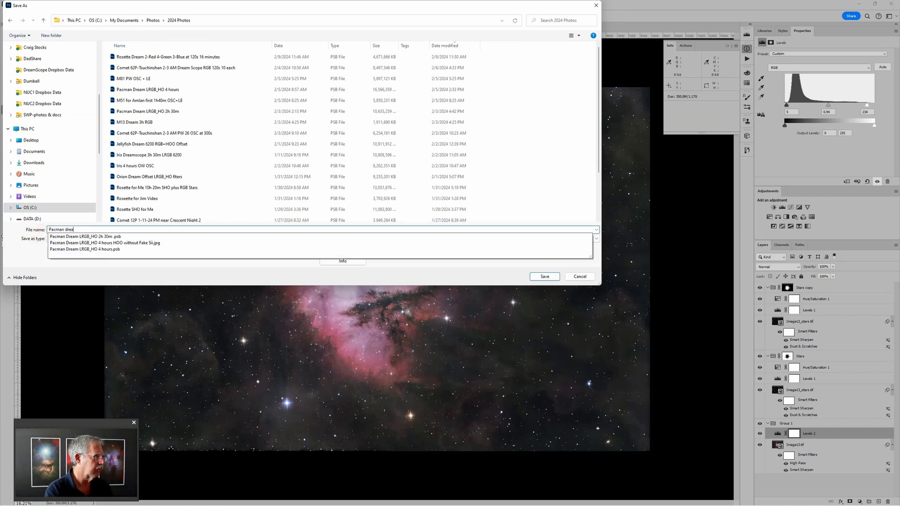
text(n Dream )
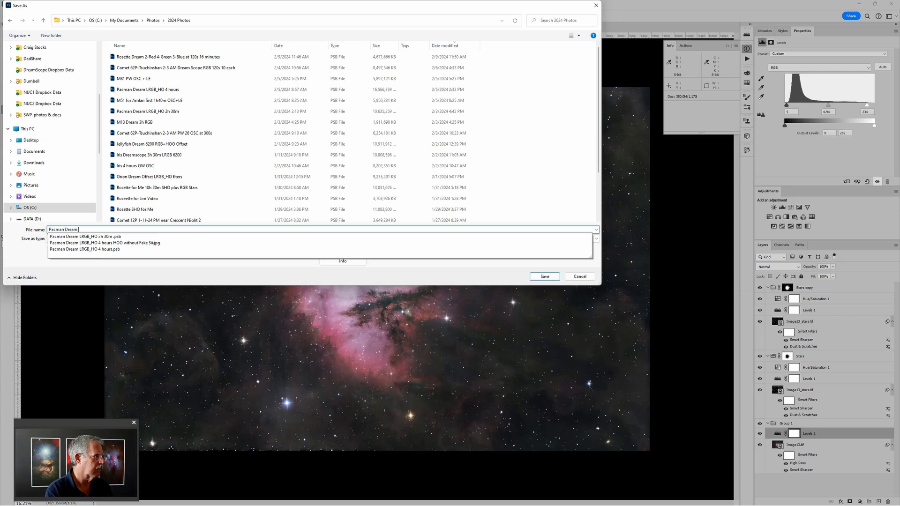
text(for video on)
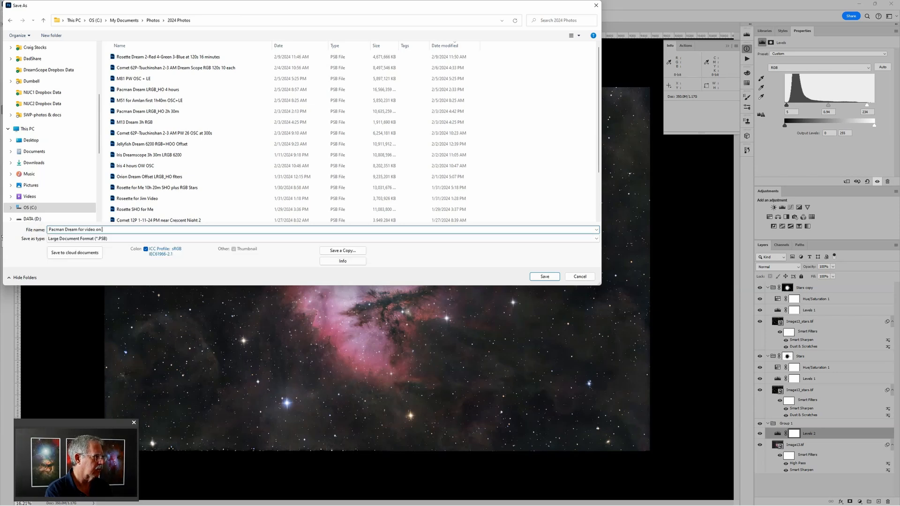
text( stars)
key(Return)
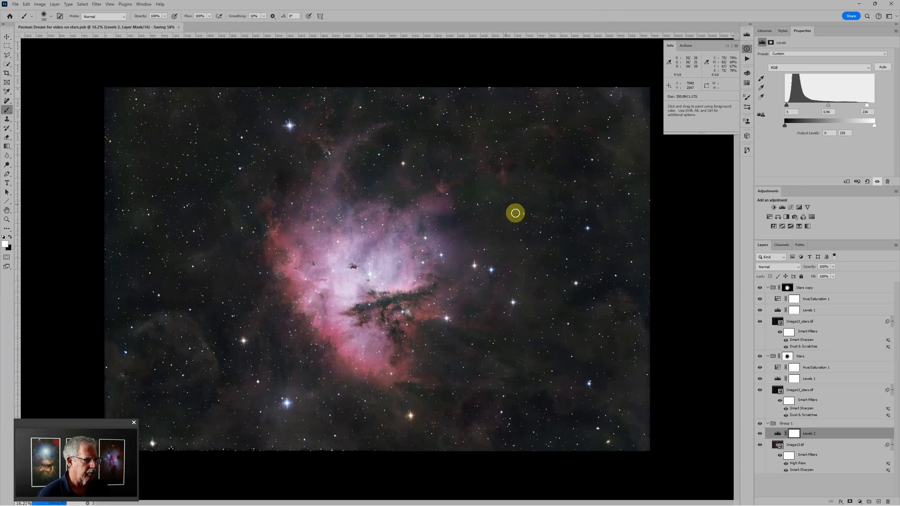
key(ctrl+minus)
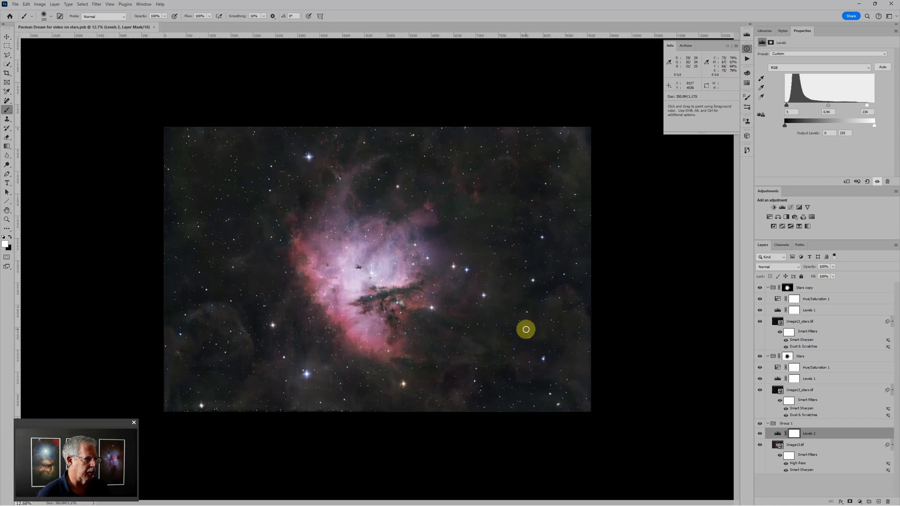
scroll(526, 330, up, 1)
scroll(526, 329, up, 1)
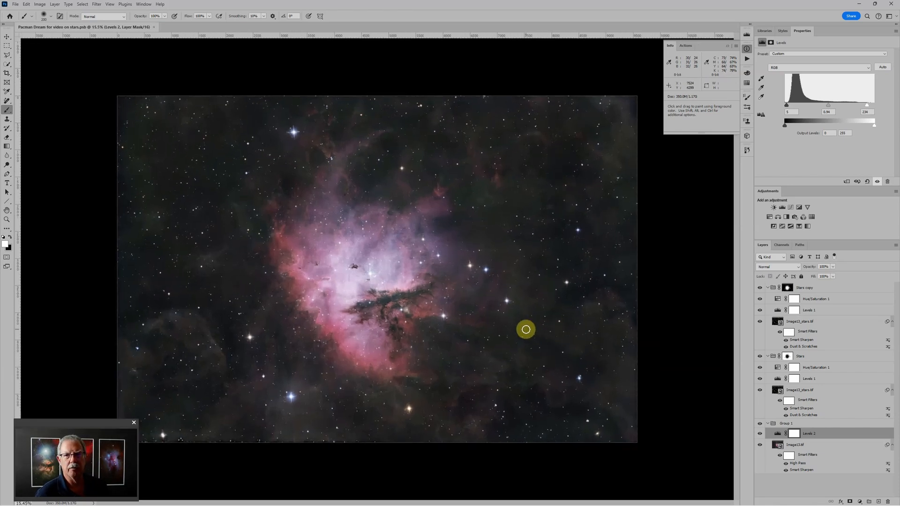